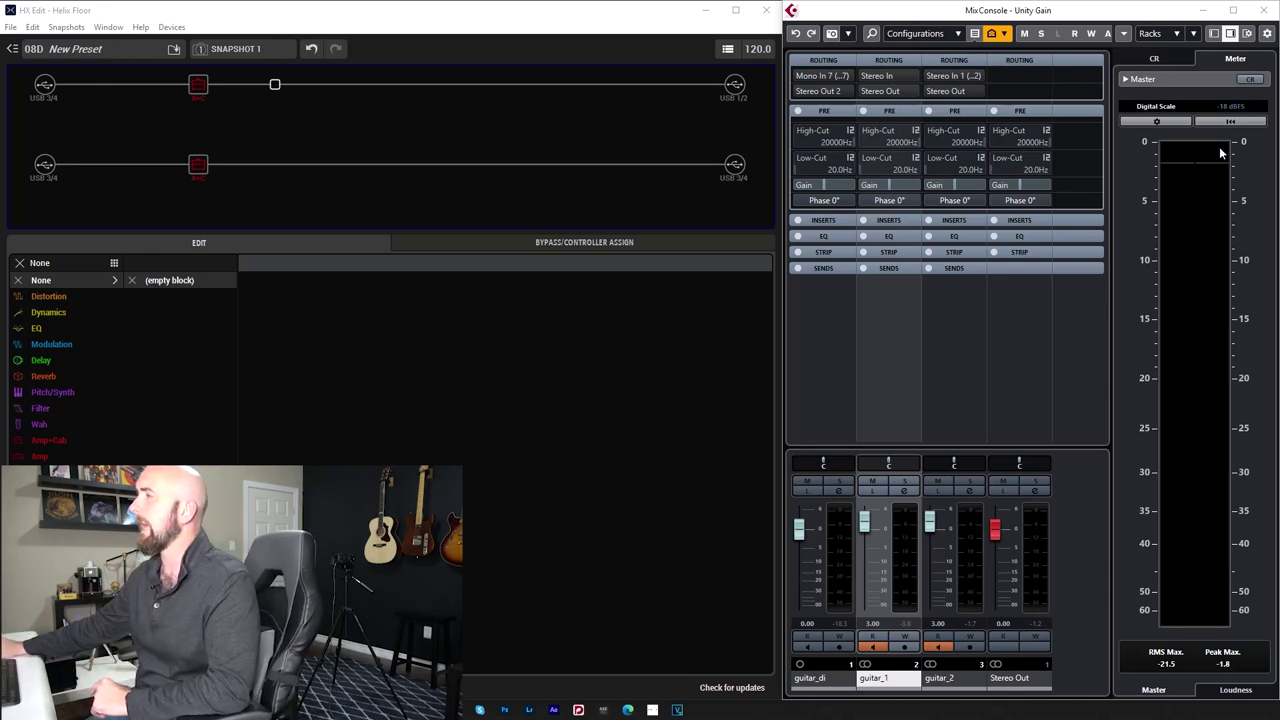
# Switch to the Cubase project window, start loop playback, and bring the MixConsole back into view.
pyautogui.hotkey('alt', 'Tab')
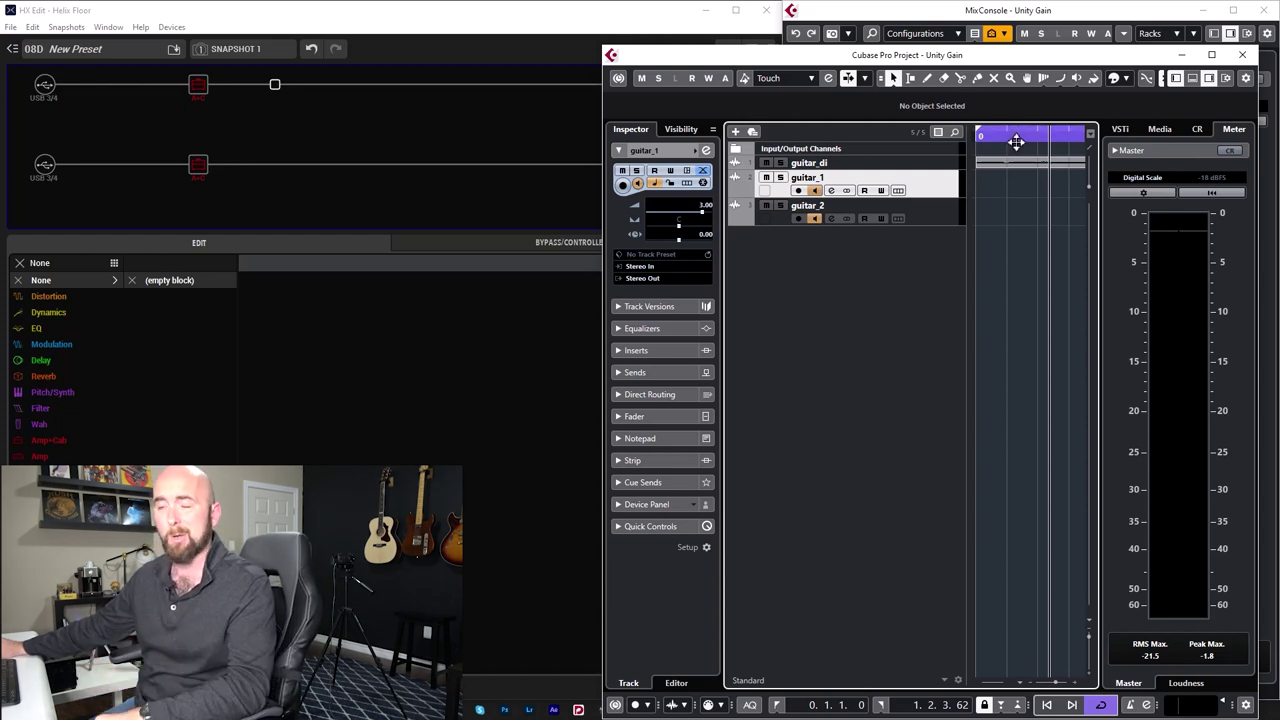
pyautogui.press('space')
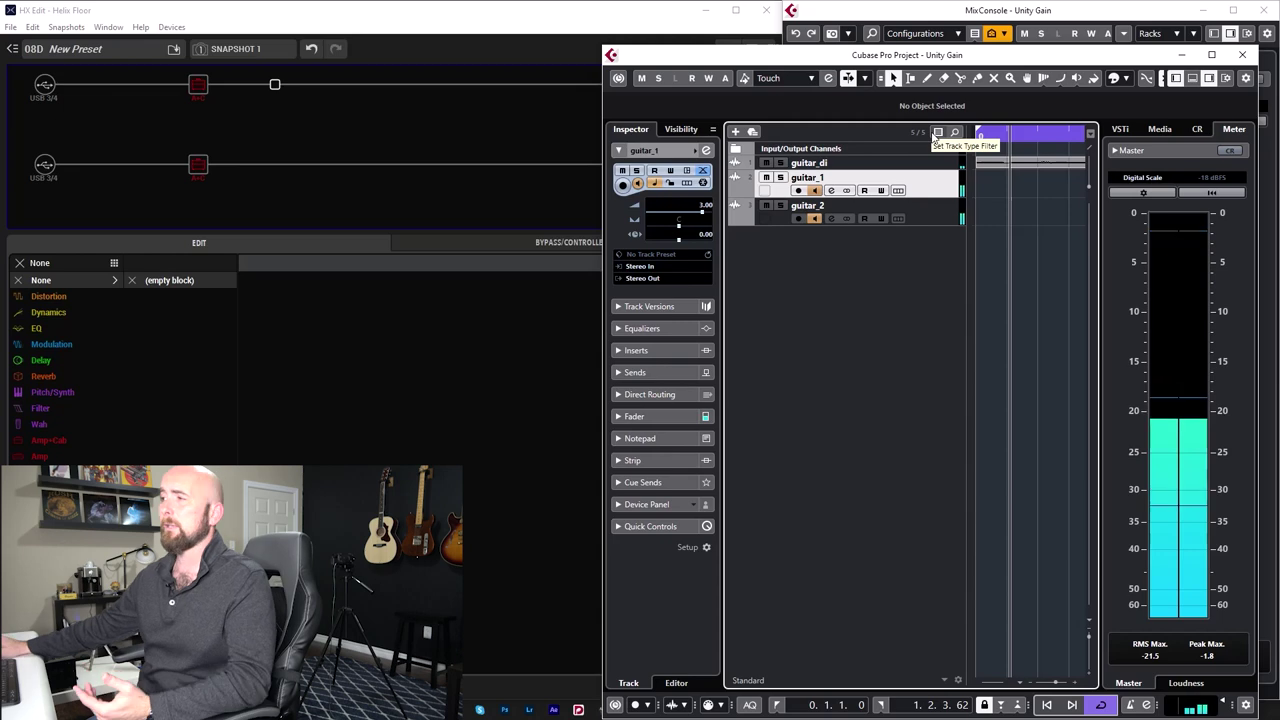
pyautogui.press('F3')
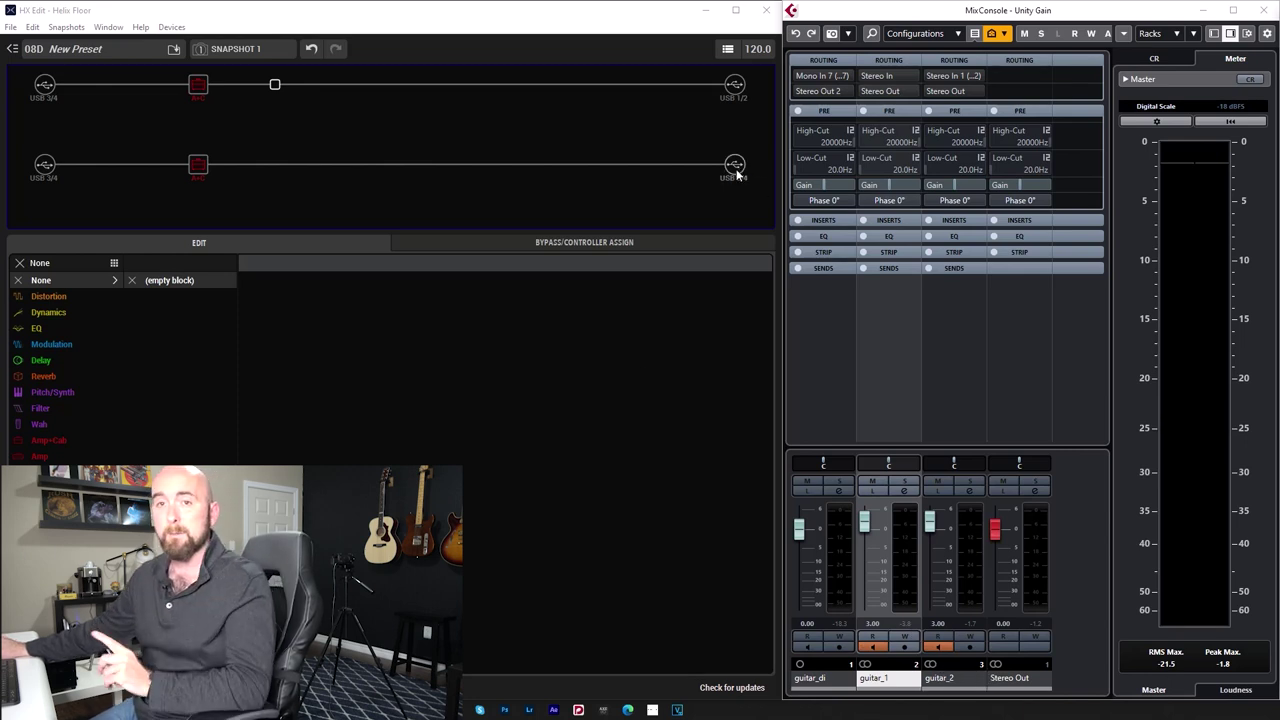
# Switch guitar_2's phase to 180° and back to 0°.
pyautogui.click(955, 201)
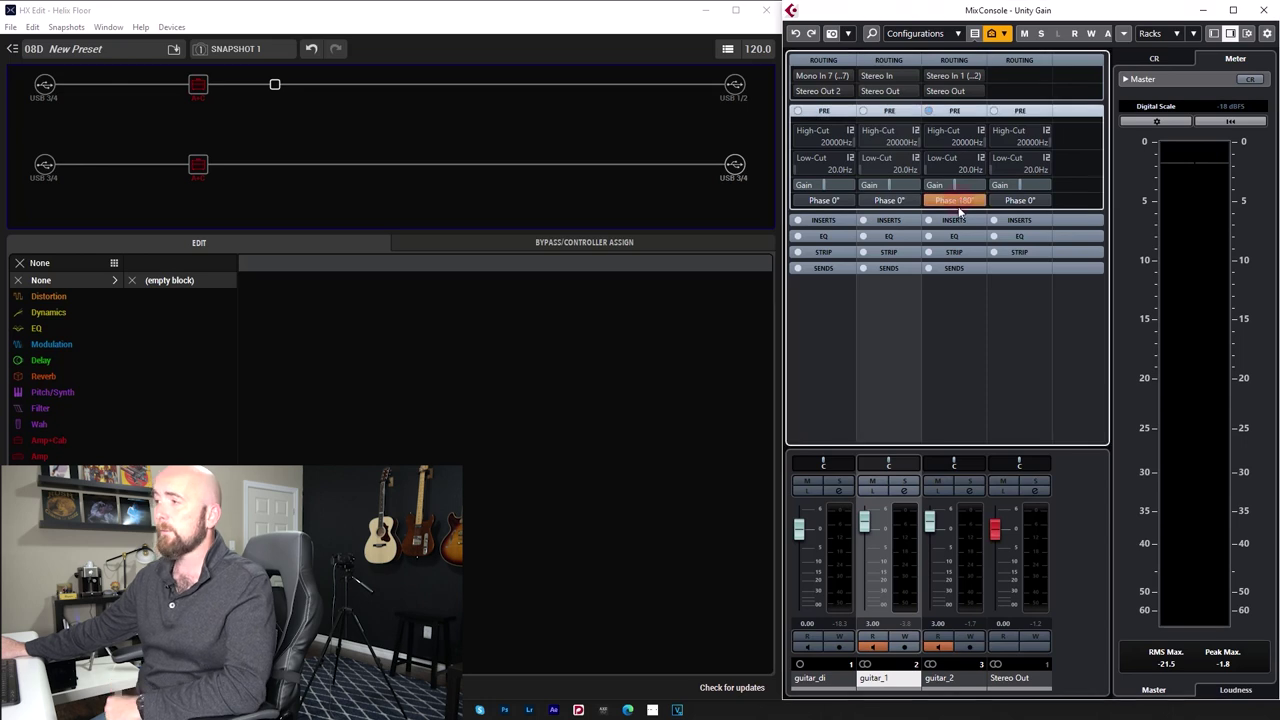
pyautogui.click(956, 201)
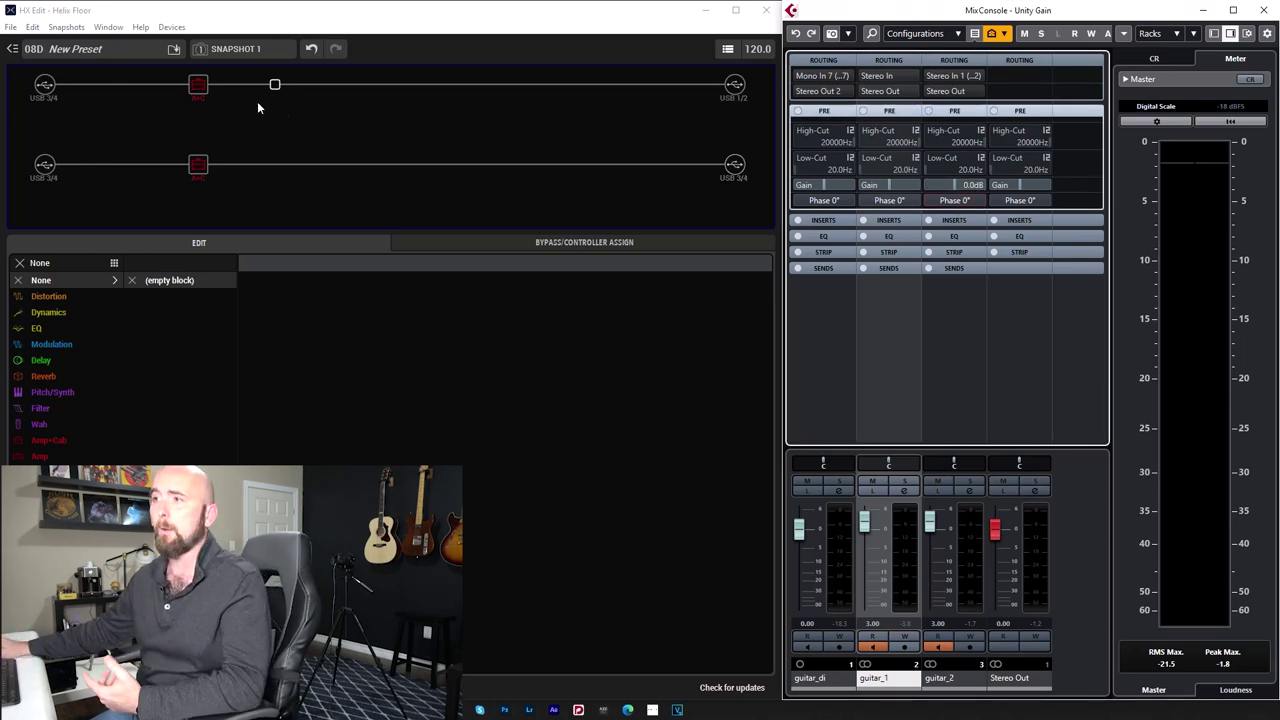
# In HX Edit, replace the lower path's amp block with a copy of the upper path's Jazz Rivet 120 amp and cab.
pyautogui.click(198, 85)
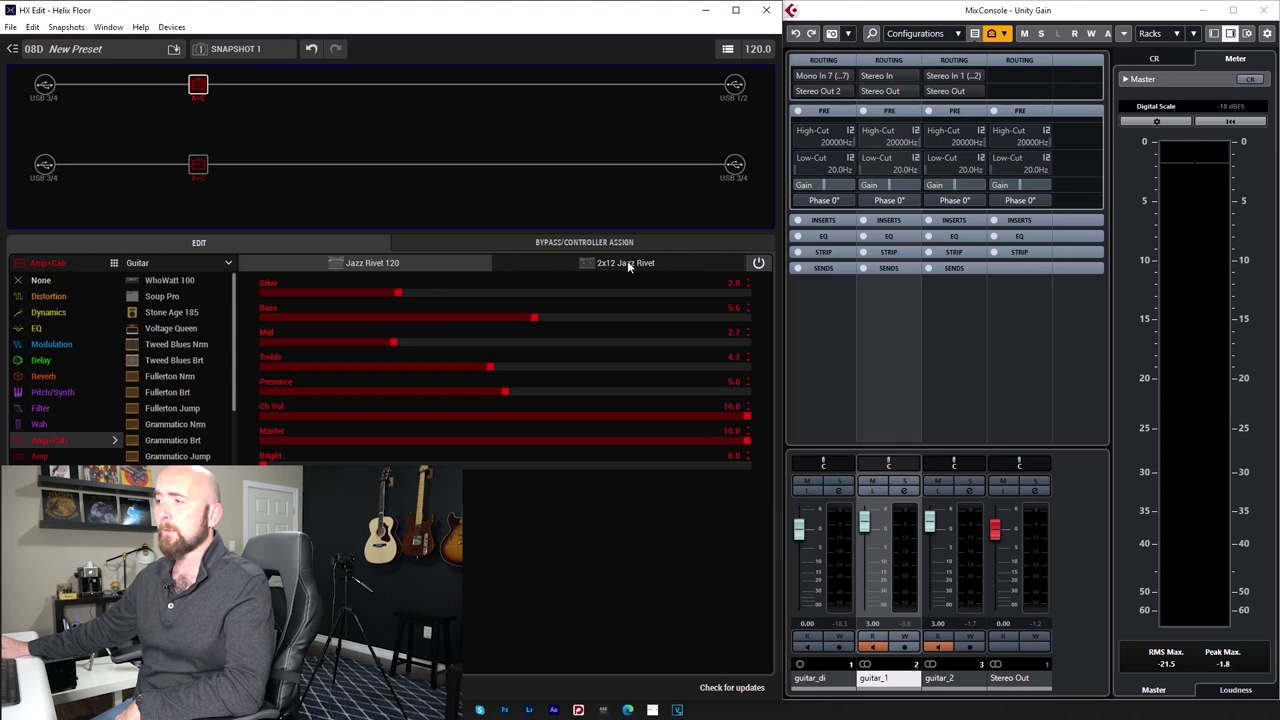
pyautogui.click(204, 151)
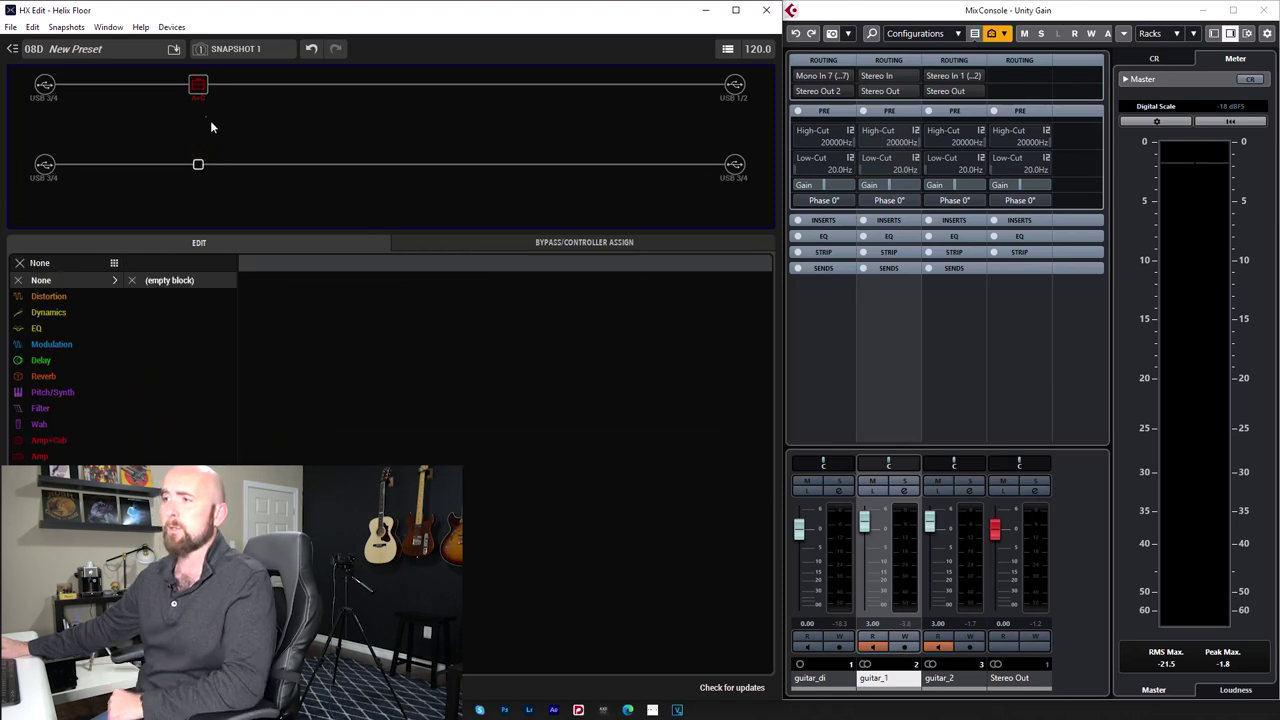
pyautogui.click(197, 88)
pyautogui.rightClick(196, 89)
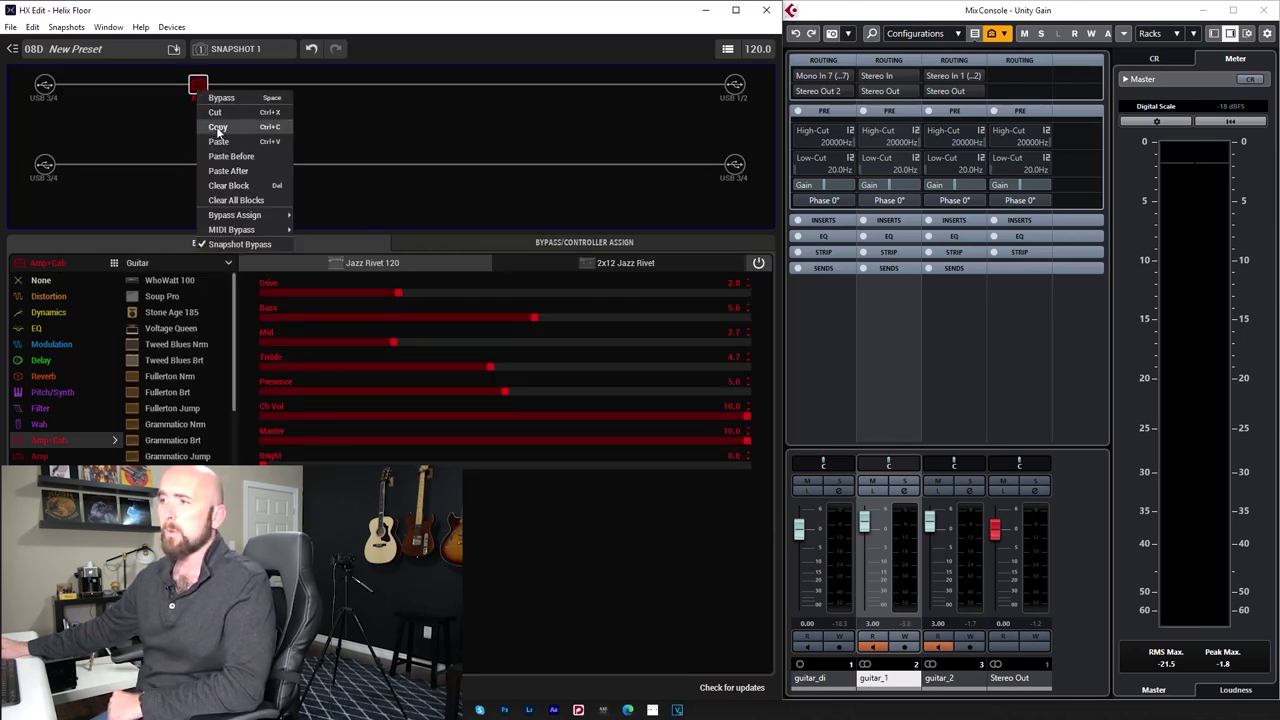
pyautogui.click(217, 129)
pyautogui.click(199, 163)
pyautogui.rightClick(199, 163)
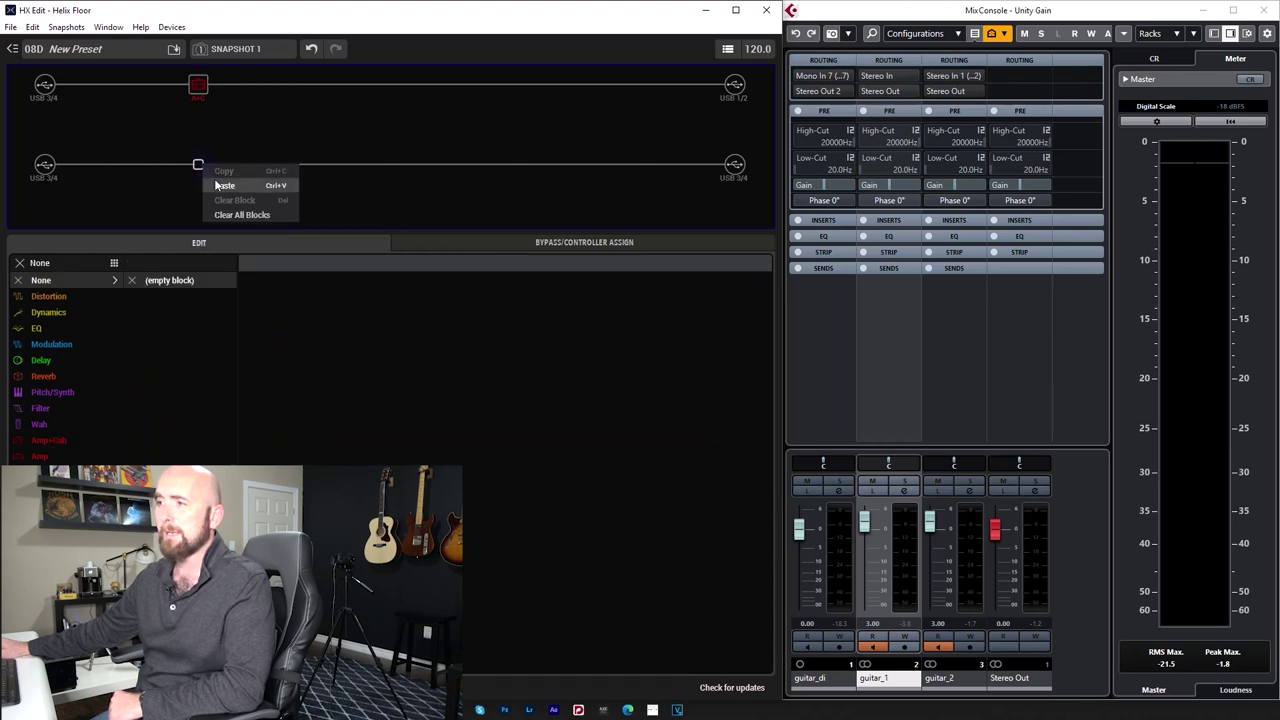
pyautogui.click(215, 182)
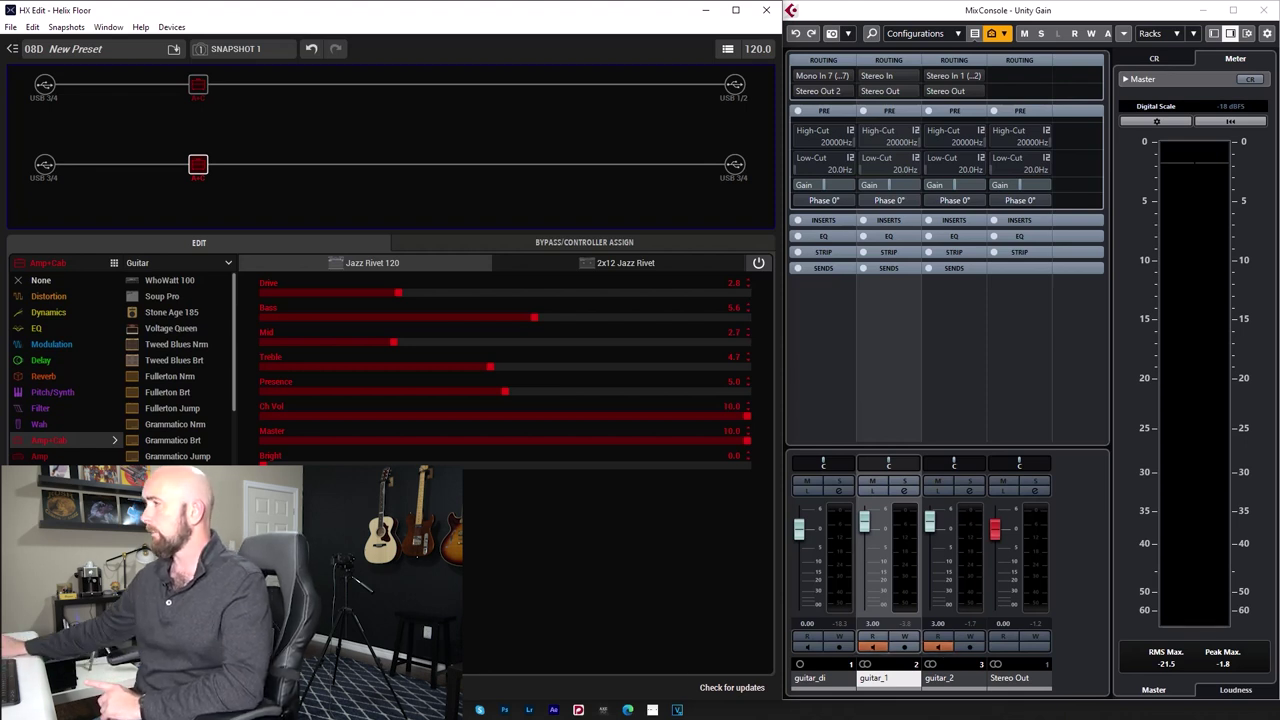
# Play the loop in Cubase and briefly mute and unmute guitar_1 and guitar_2 to compare both signals.
pyautogui.click(1092, 13)
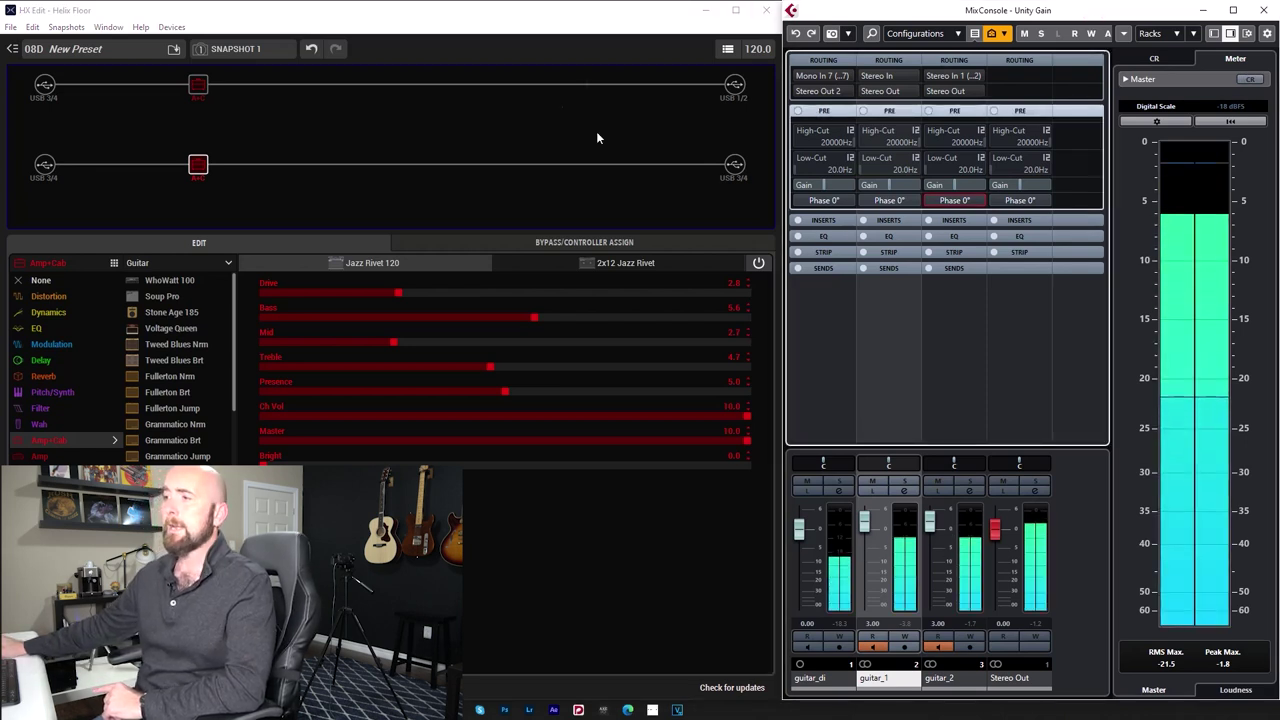
pyautogui.click(877, 485)
pyautogui.click(939, 483)
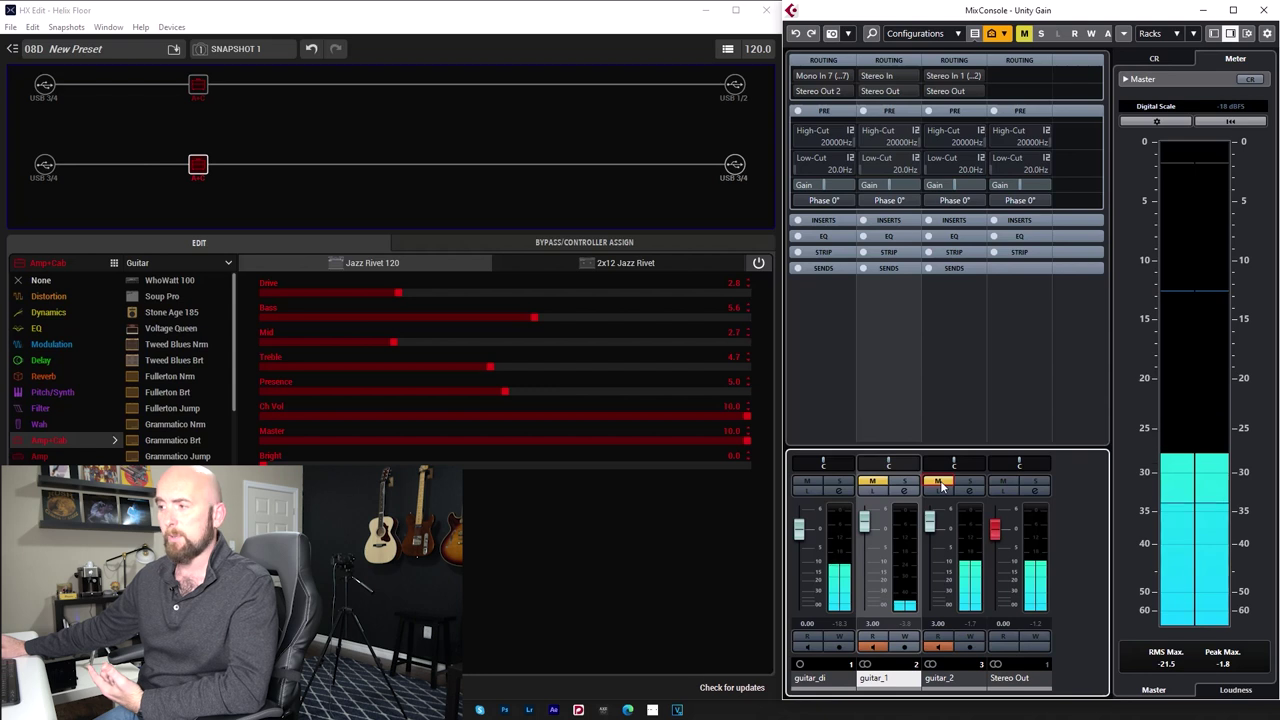
pyautogui.click(939, 483)
pyautogui.click(872, 483)
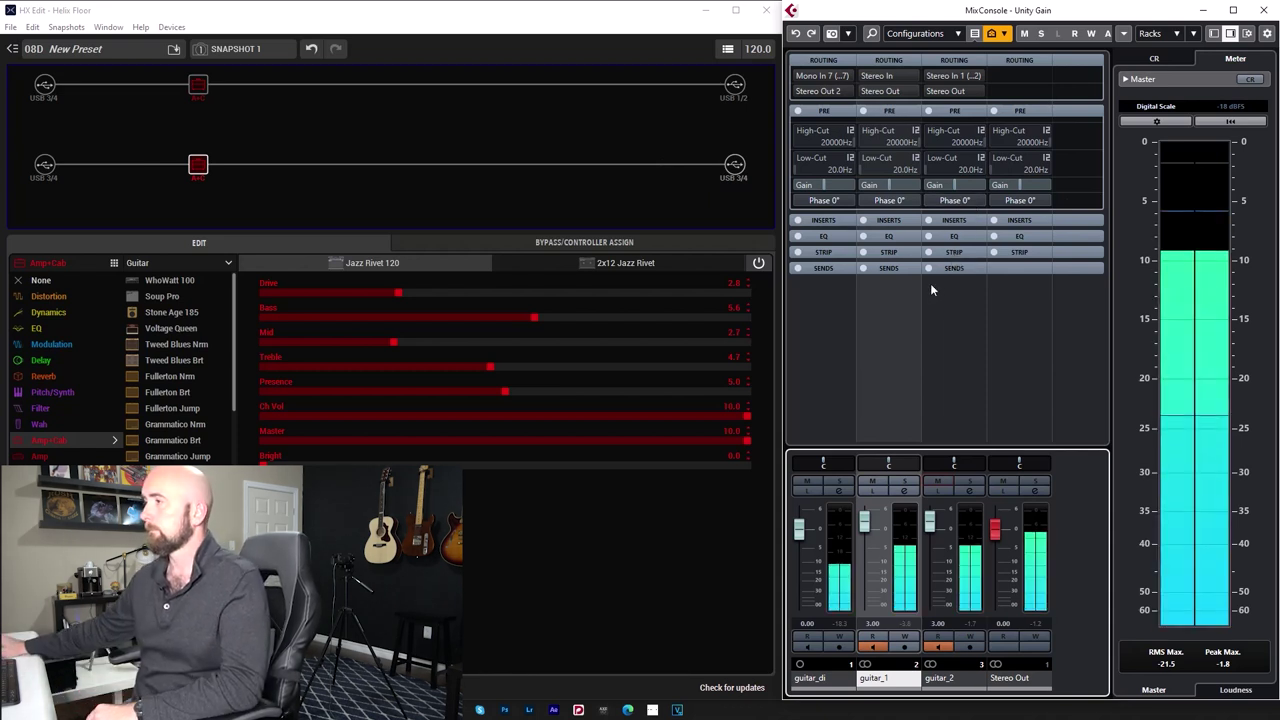
# Null-test the two guitars by setting guitar_2's phase to 180°, resetting the master meter's RMS Max, and returning the phase to 0°.
pyautogui.click(954, 200)
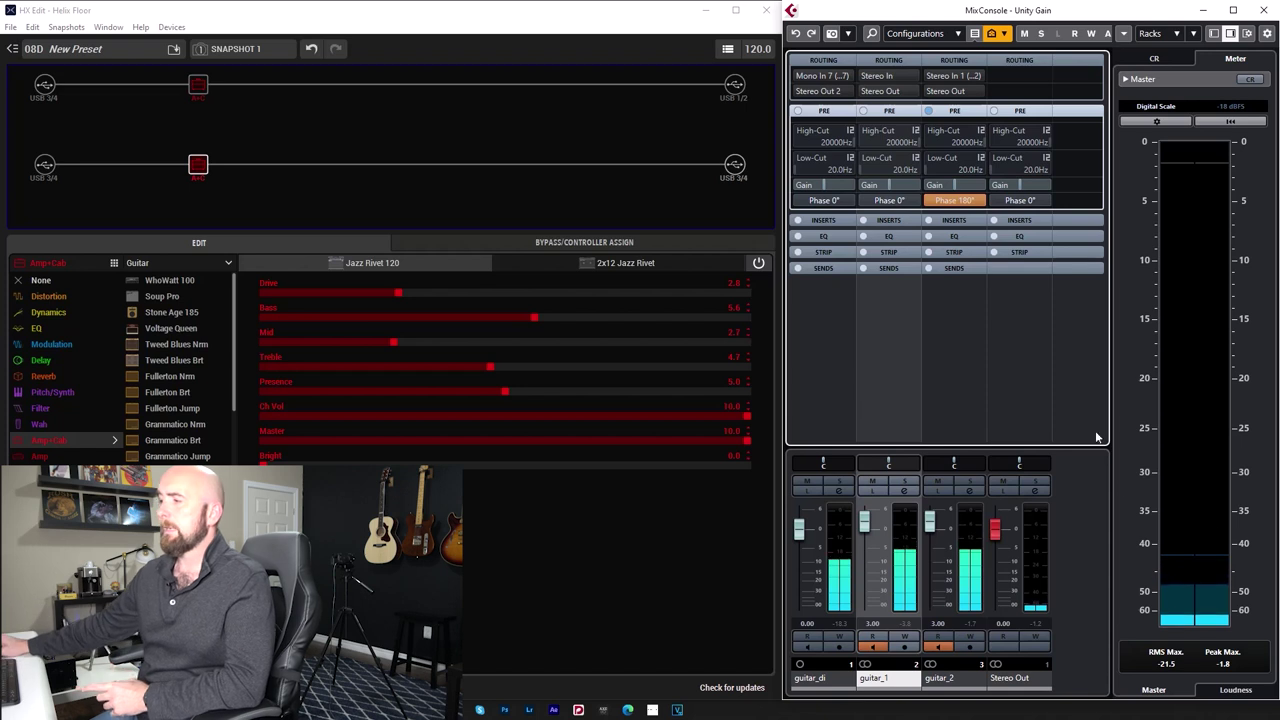
pyautogui.click(1168, 664)
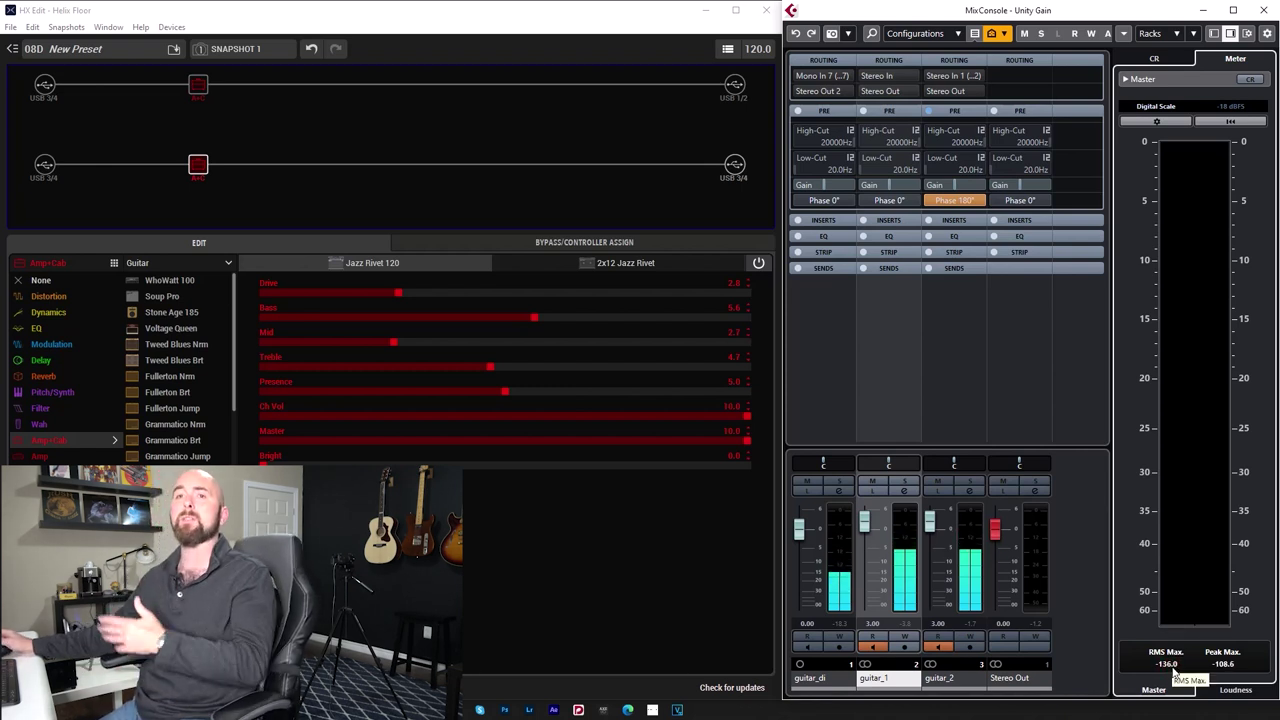
pyautogui.moveTo(226, 104)
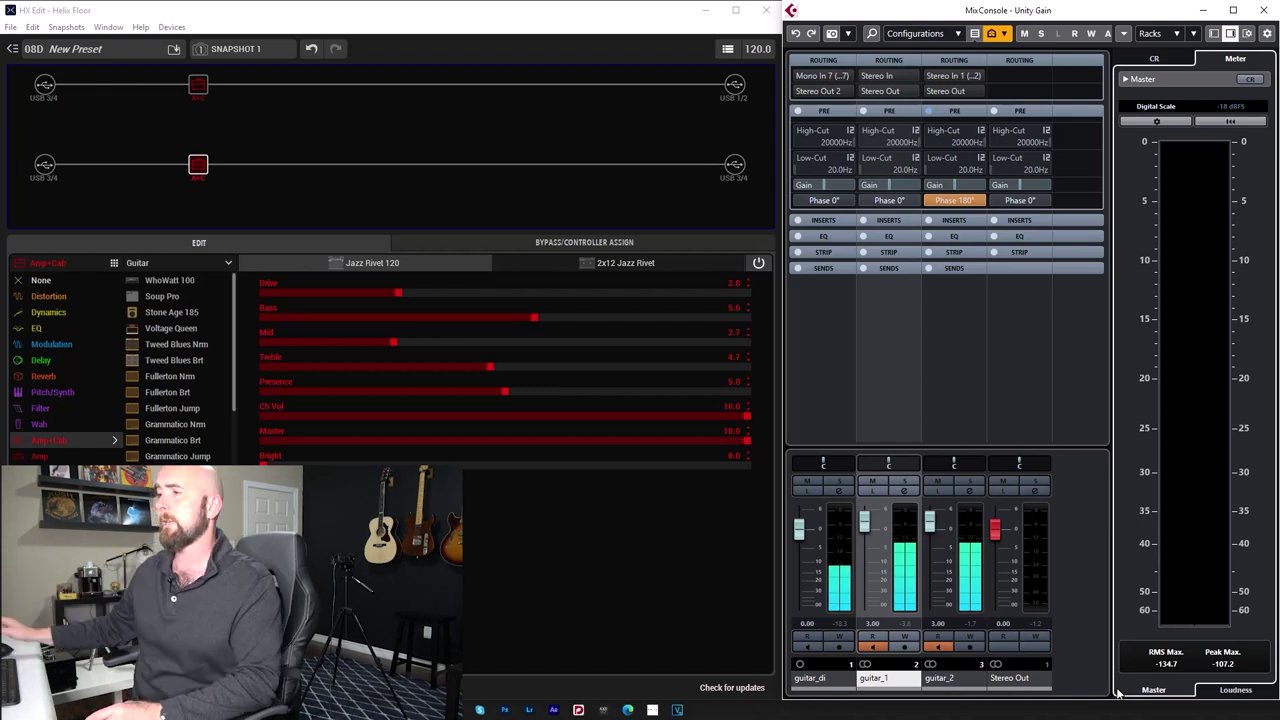
pyautogui.click(952, 202)
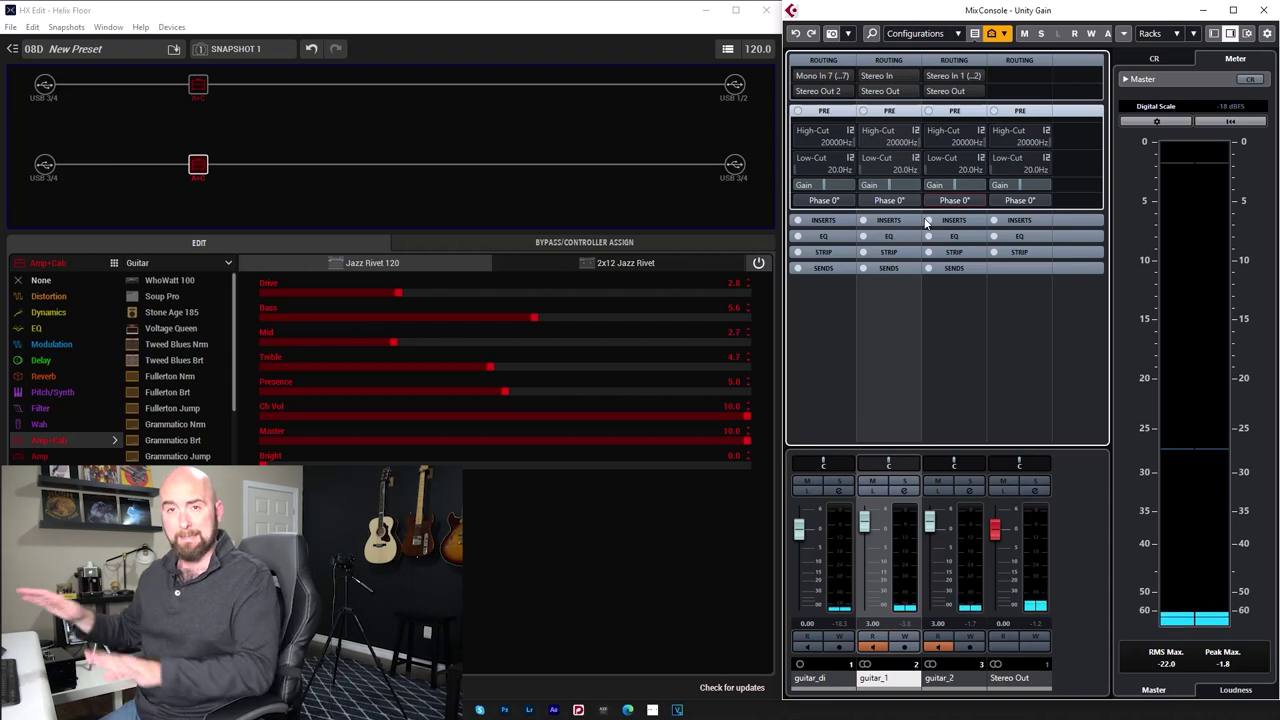
# In HX Edit, add a Legacy Hall reverb after the upper path's amp and set its Decay to 7.5.
pyautogui.click(303, 87)
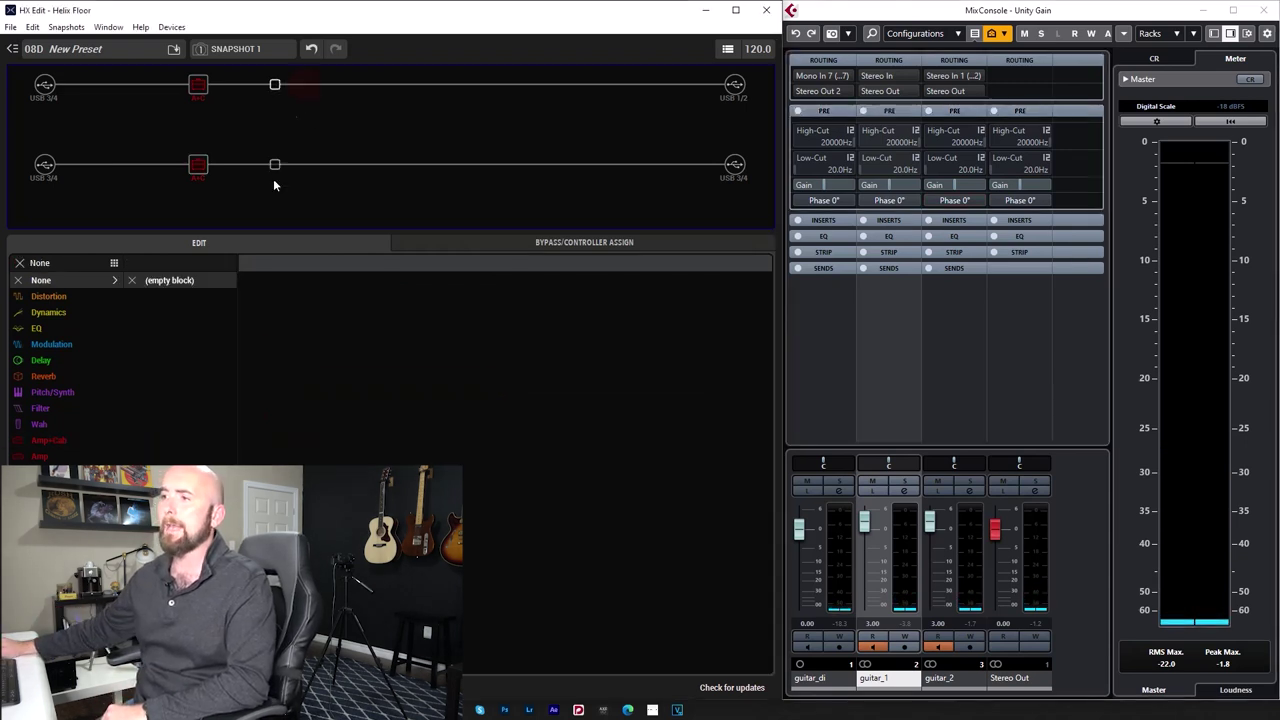
pyautogui.click(56, 375)
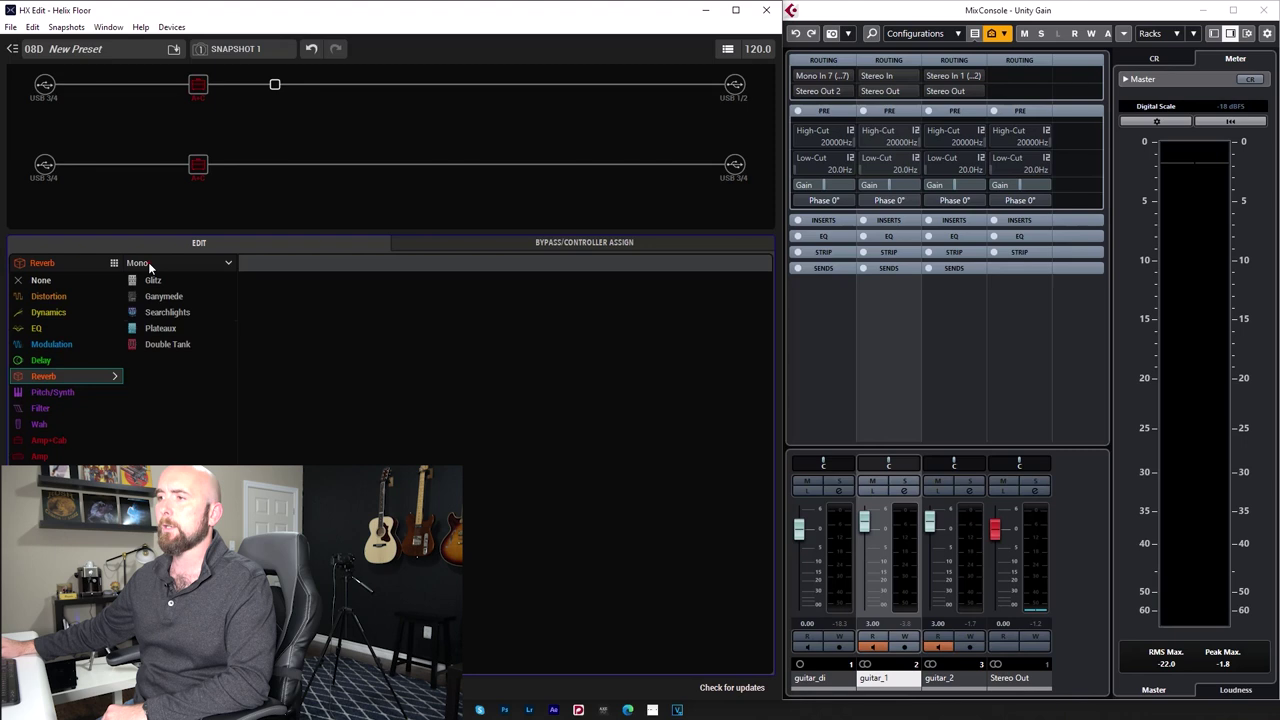
pyautogui.click(146, 314)
pyautogui.click(158, 329)
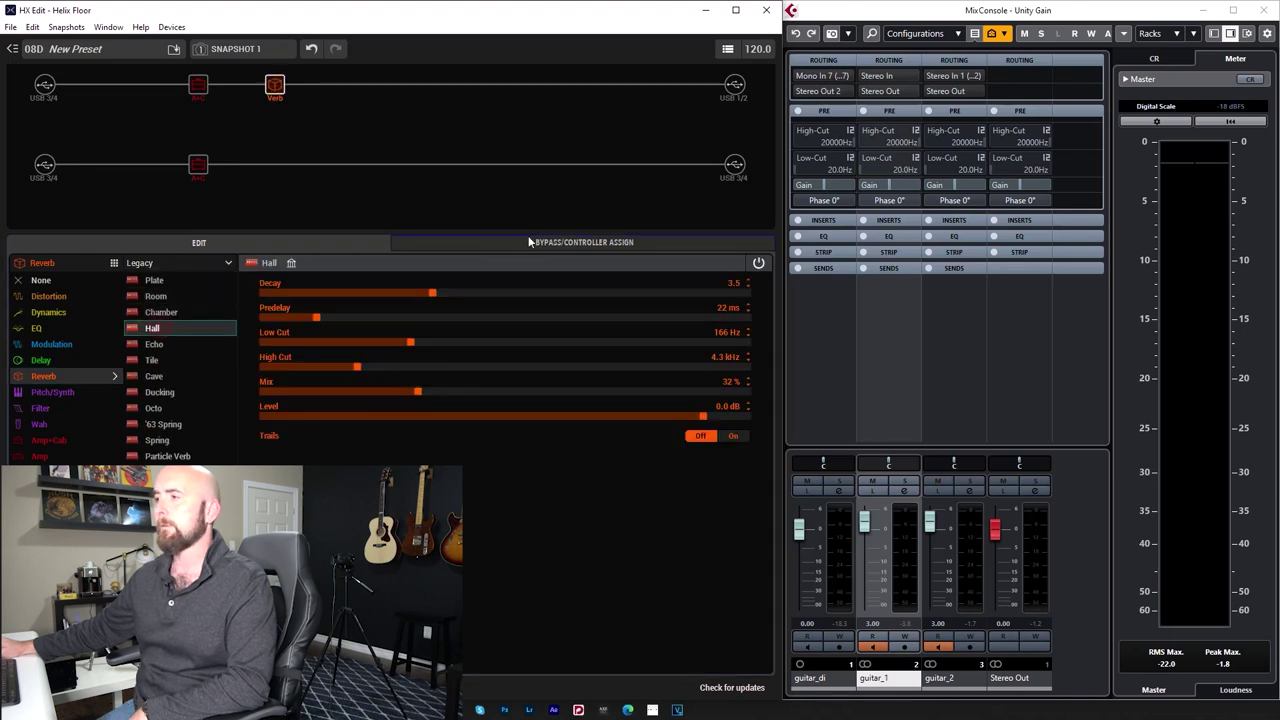
pyautogui.click(626, 292)
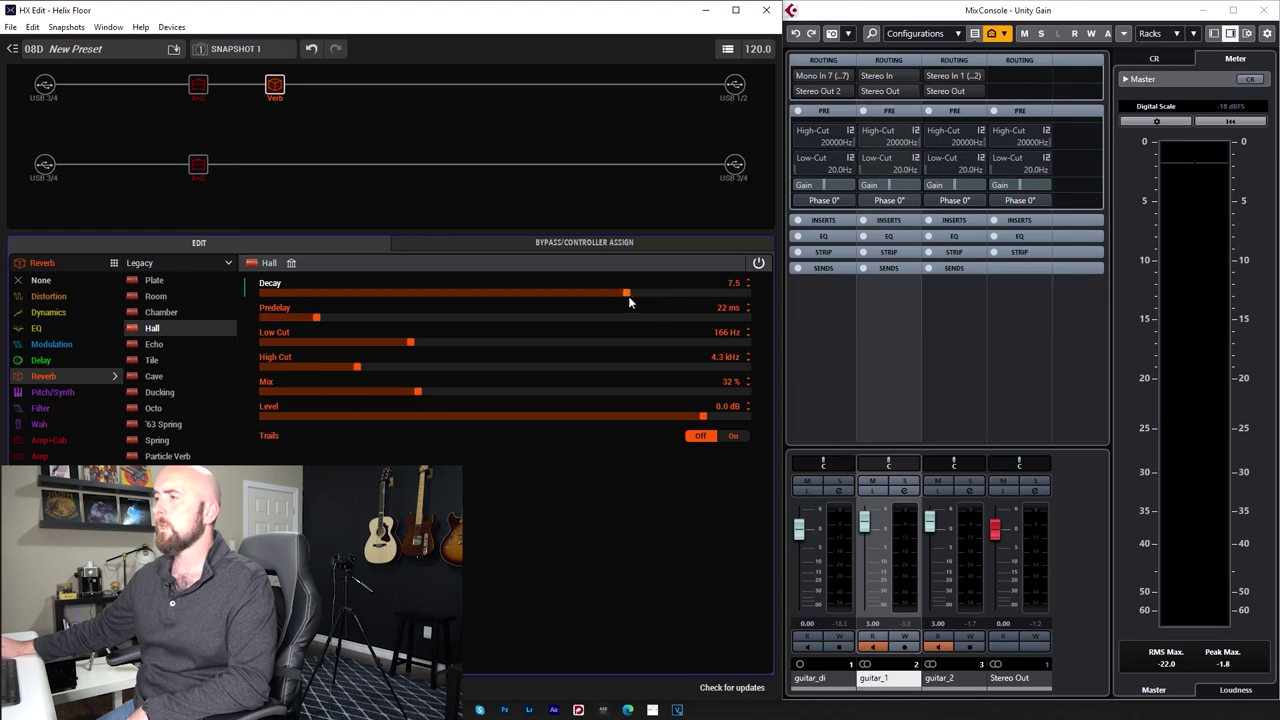
# Copy the Hall reverb block to the empty position after the lower path's amp.
pyautogui.rightClick(281, 95)
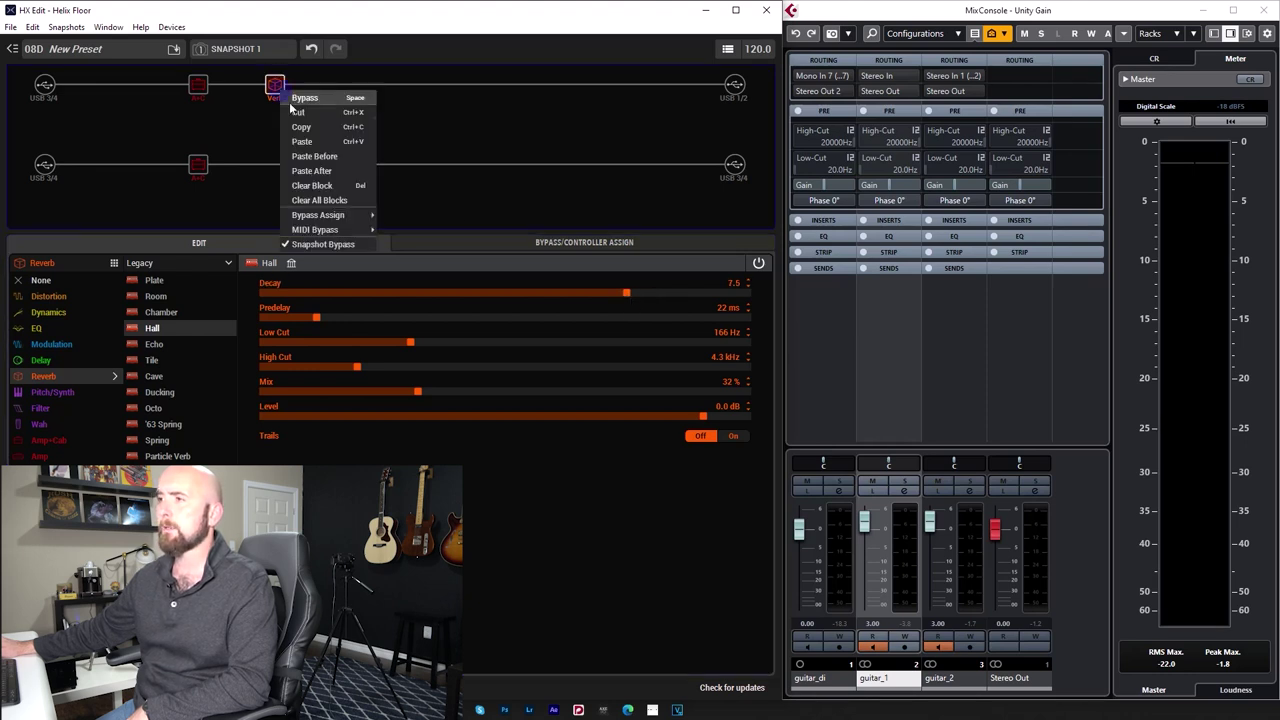
pyautogui.click(300, 128)
pyautogui.click(277, 165)
pyautogui.rightClick(279, 167)
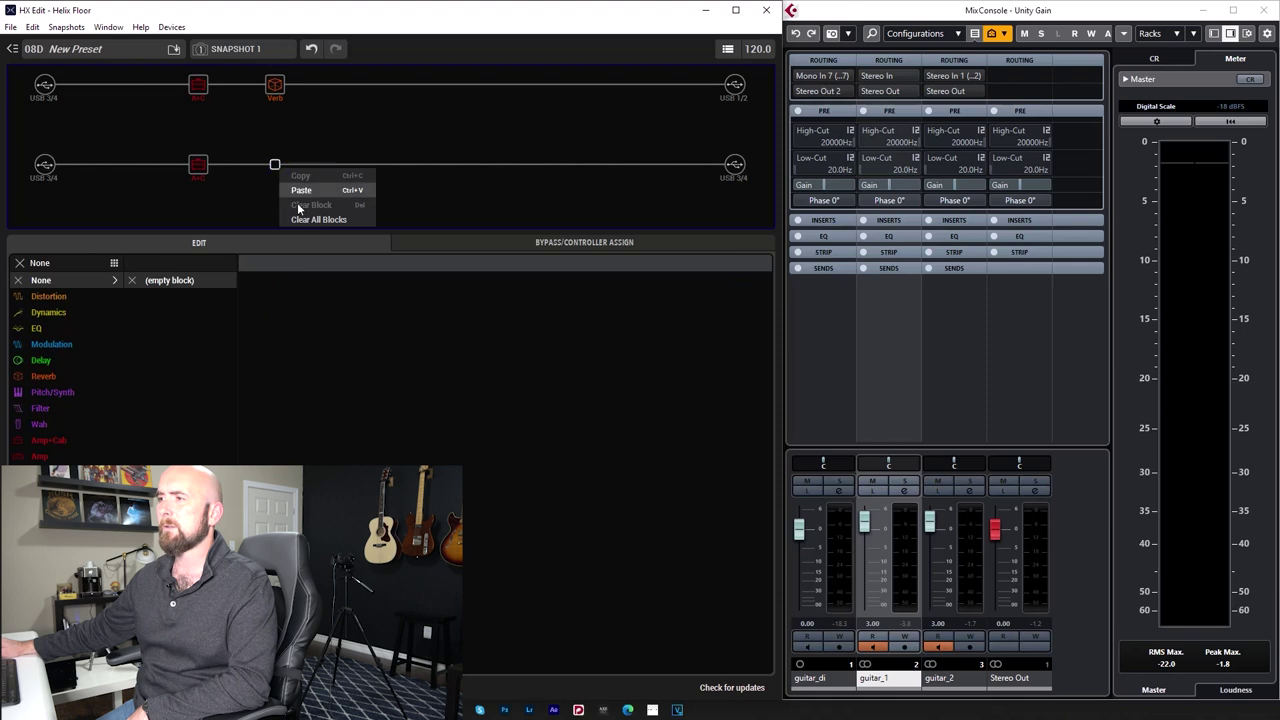
pyautogui.click(298, 192)
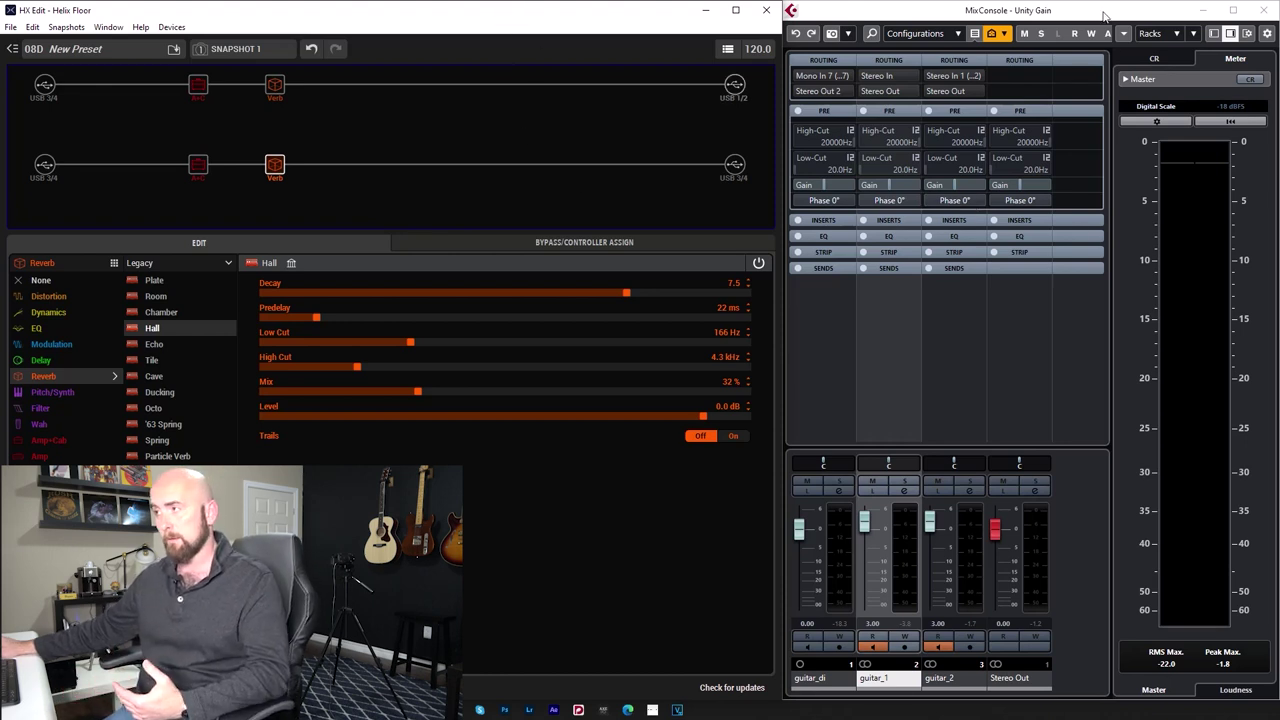
# Repeat the null test in Cubase with both reverbs active, toggling guitar_2's phase to 180° and back and resetting the RMS Max reading.
pyautogui.click(1055, 131)
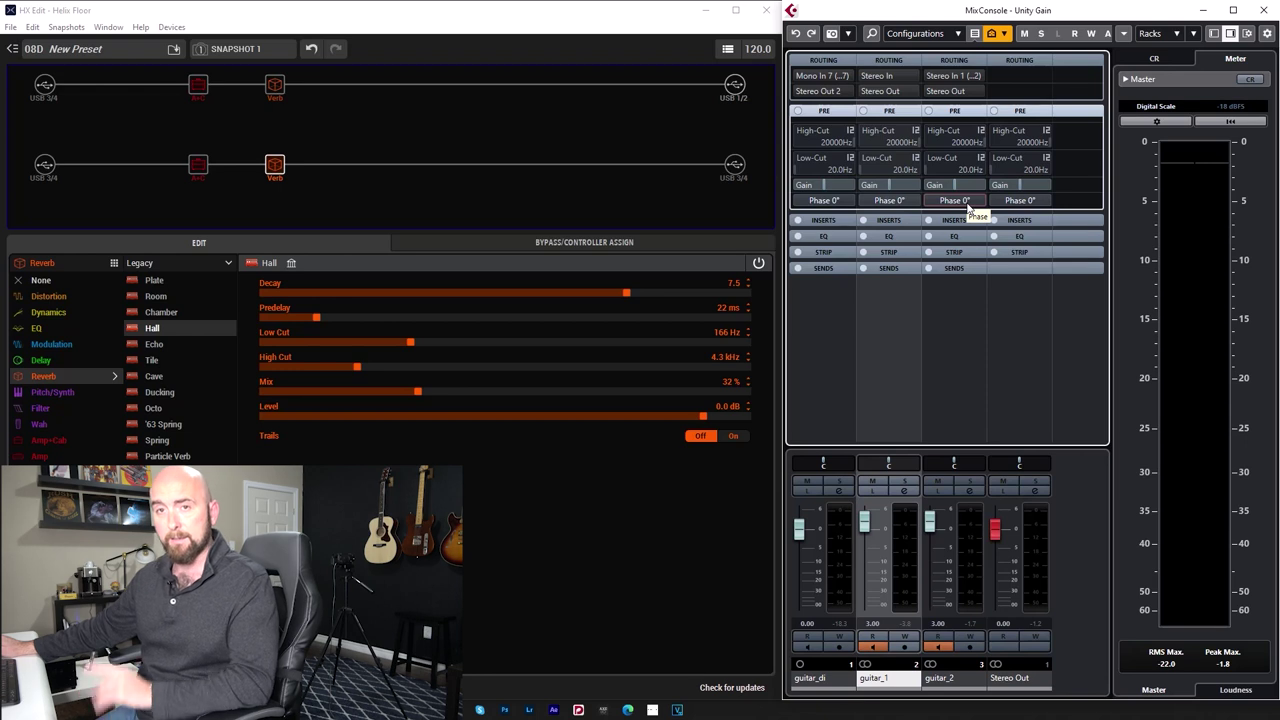
pyautogui.click(1178, 666)
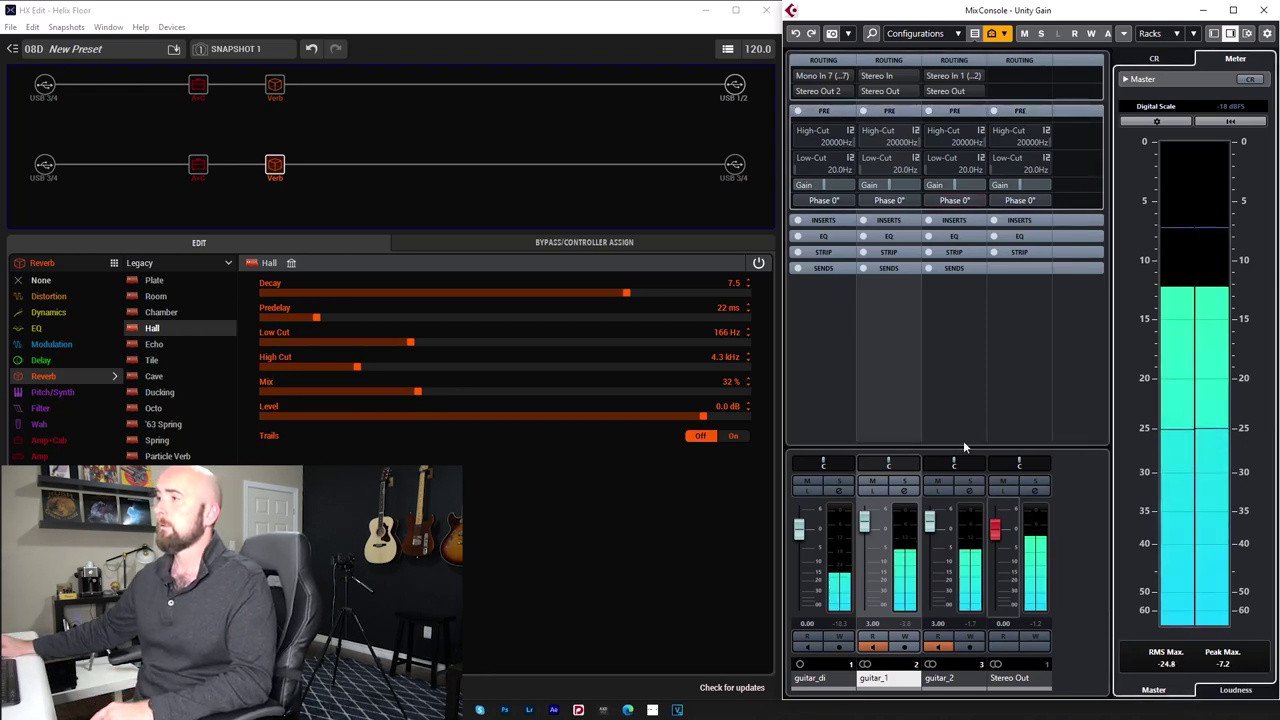
pyautogui.click(953, 201)
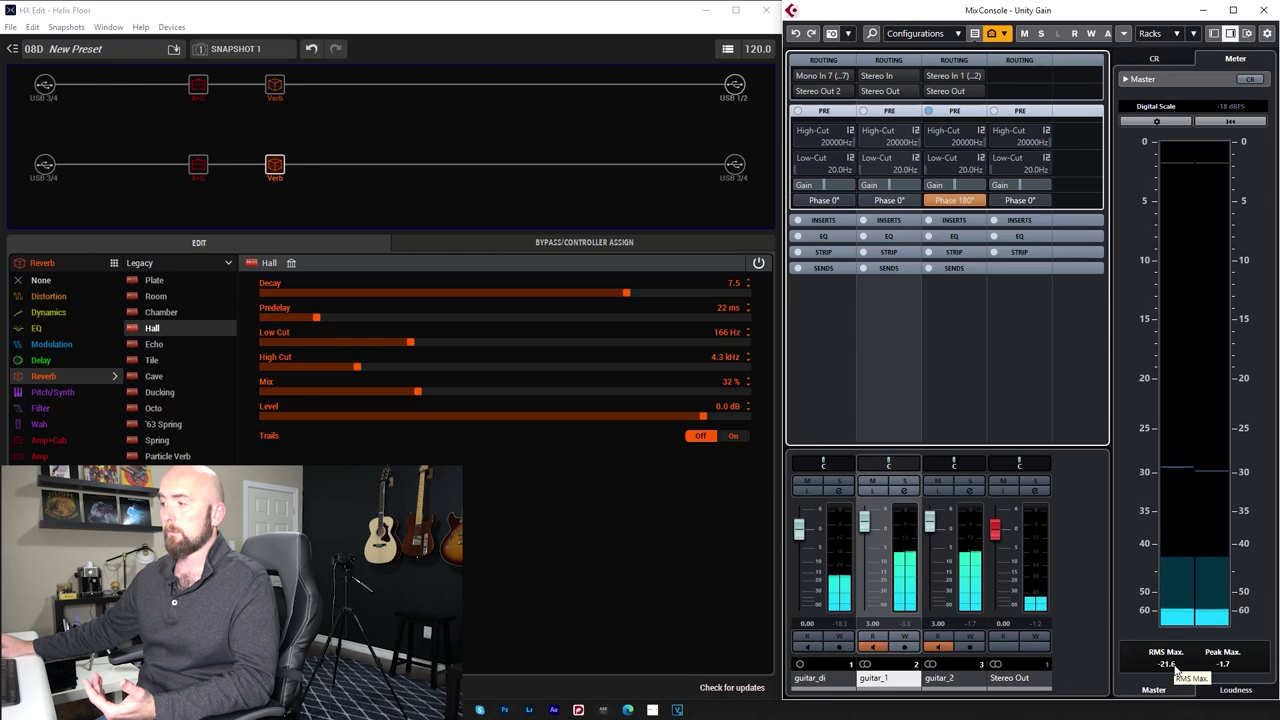
pyautogui.click(1176, 666)
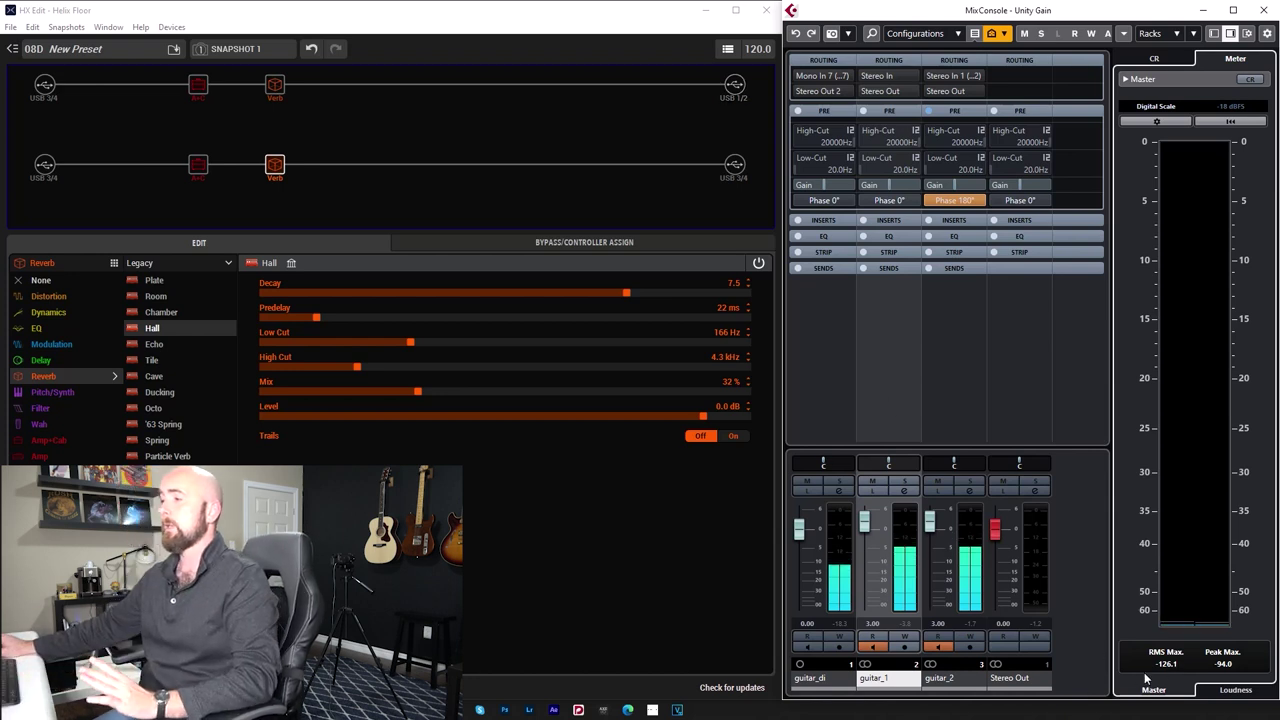
pyautogui.click(953, 201)
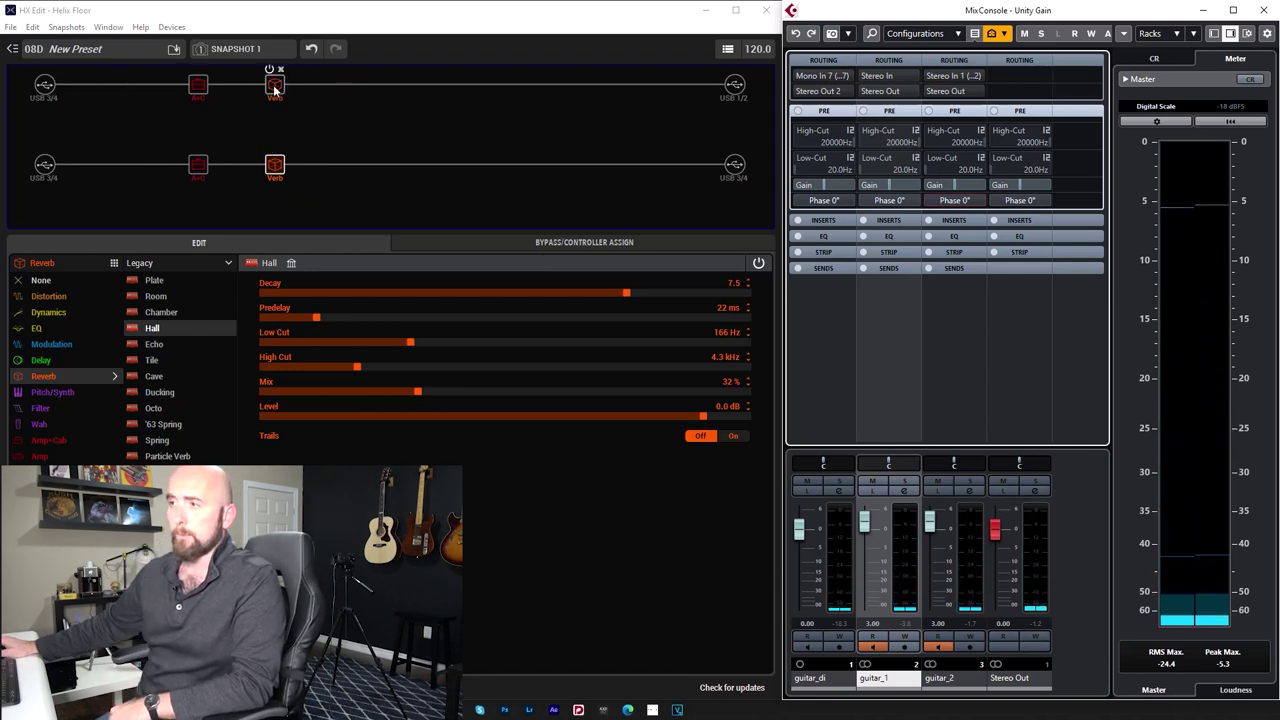
# In HX Edit, move the lower path's reverb onto a parallel branch and place the merge point just after it.
pyautogui.click(276, 166)
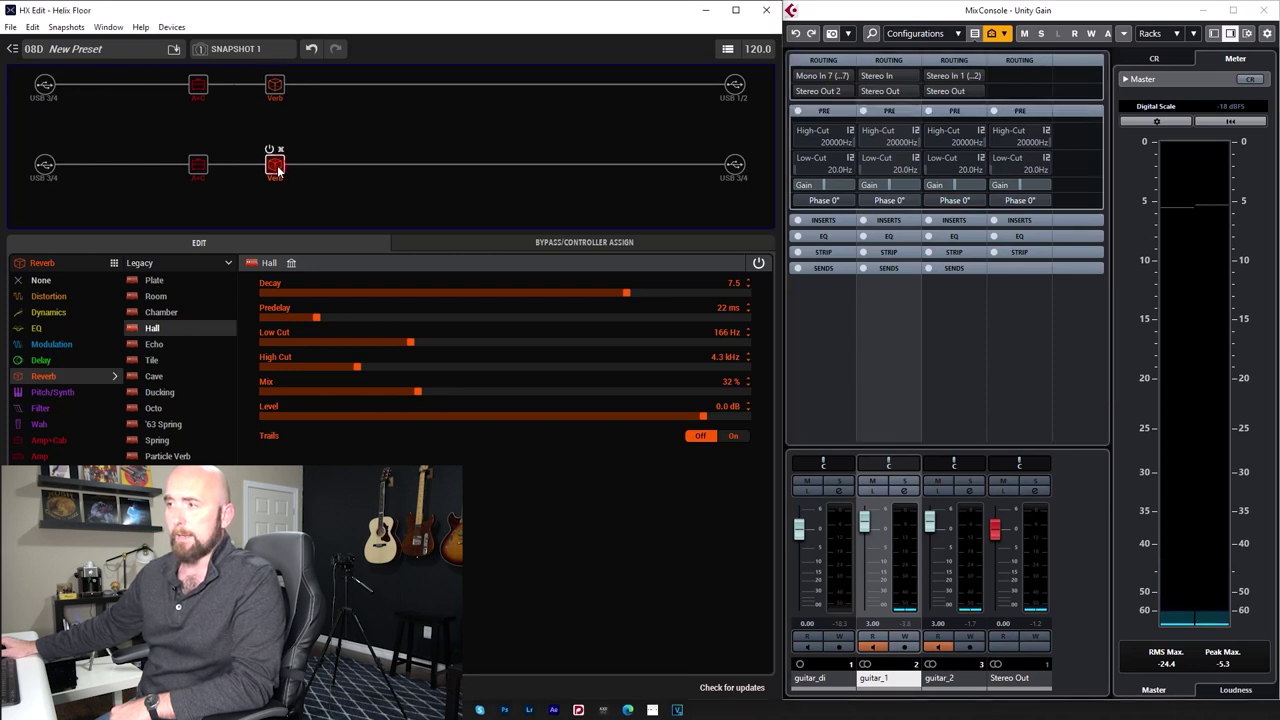
pyautogui.moveTo(279, 175); pyautogui.dragTo(280, 193)
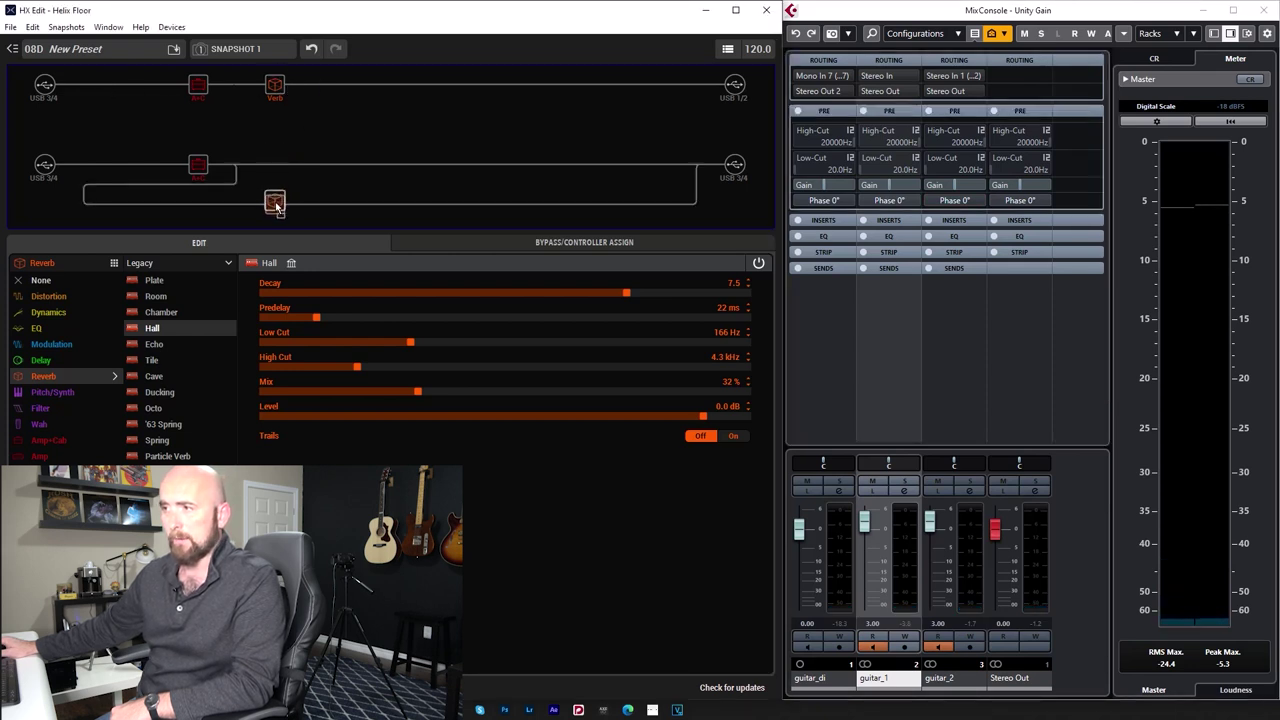
pyautogui.click(236, 166)
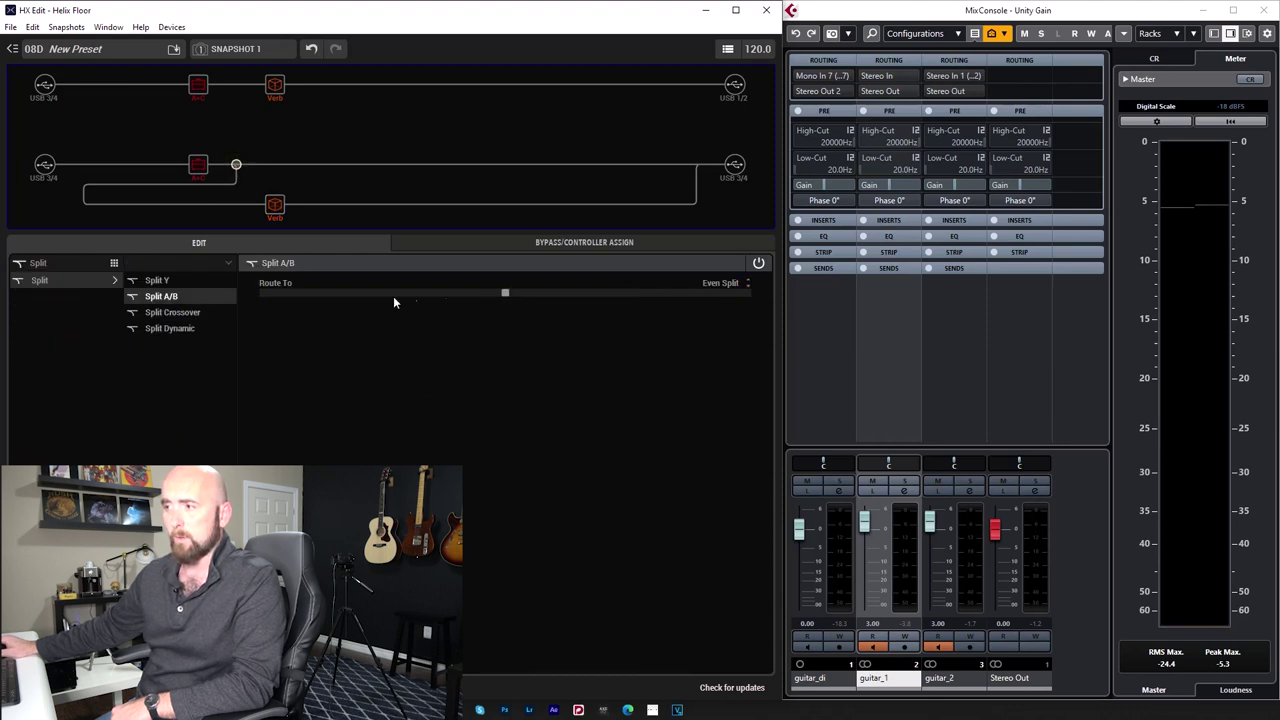
pyautogui.moveTo(698, 166); pyautogui.dragTo(322, 180)
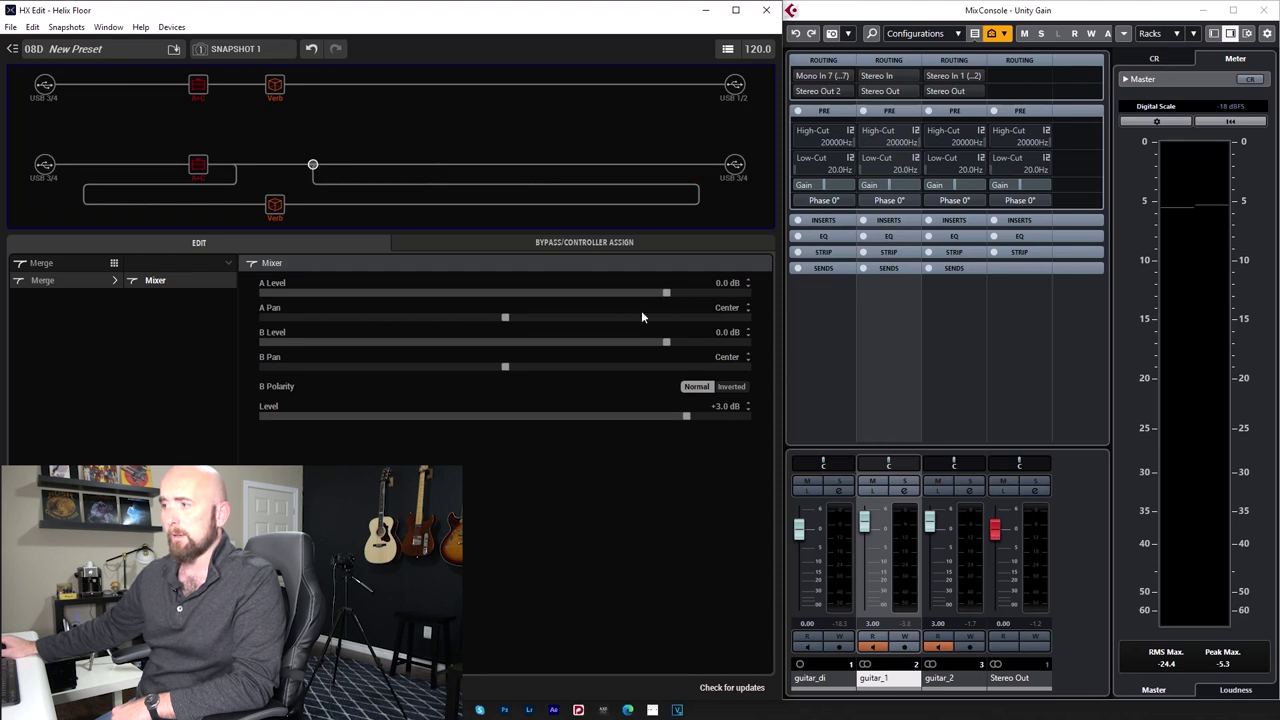
# Select the upper path's Hall reverb and set guitar_2's phase to 180° in Cubase during playback.
pyautogui.click(275, 85)
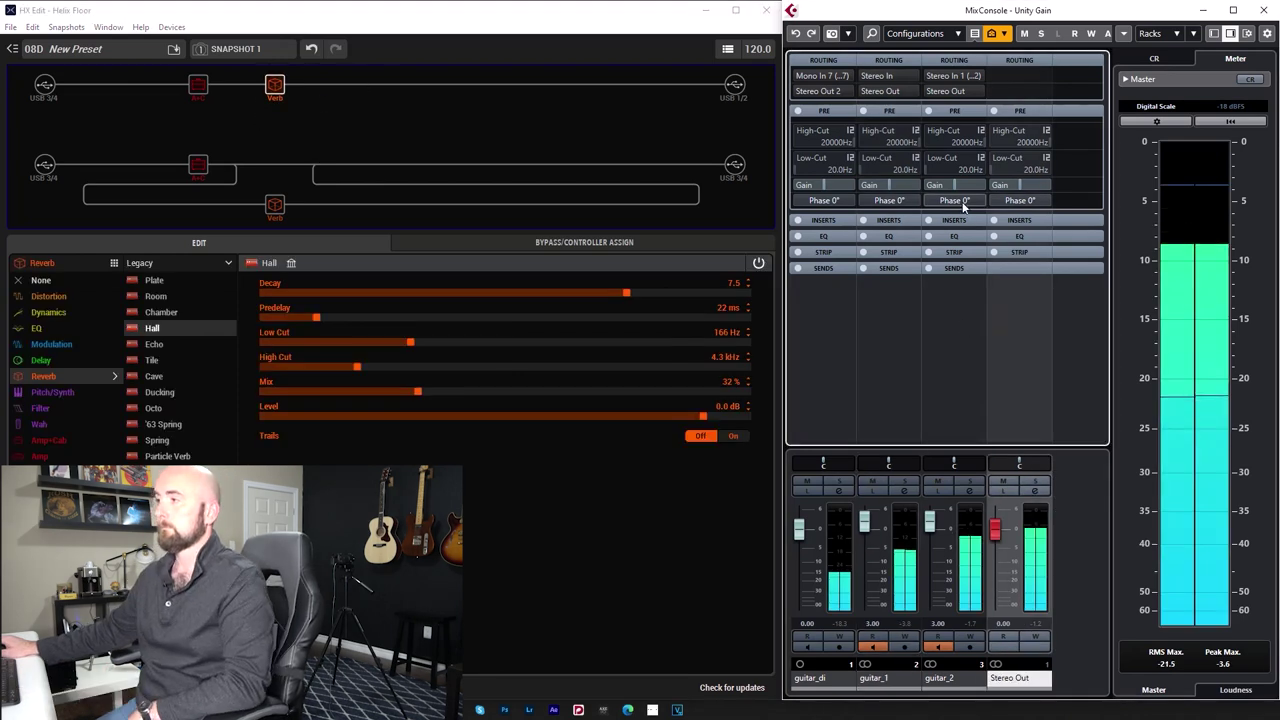
pyautogui.click(954, 200)
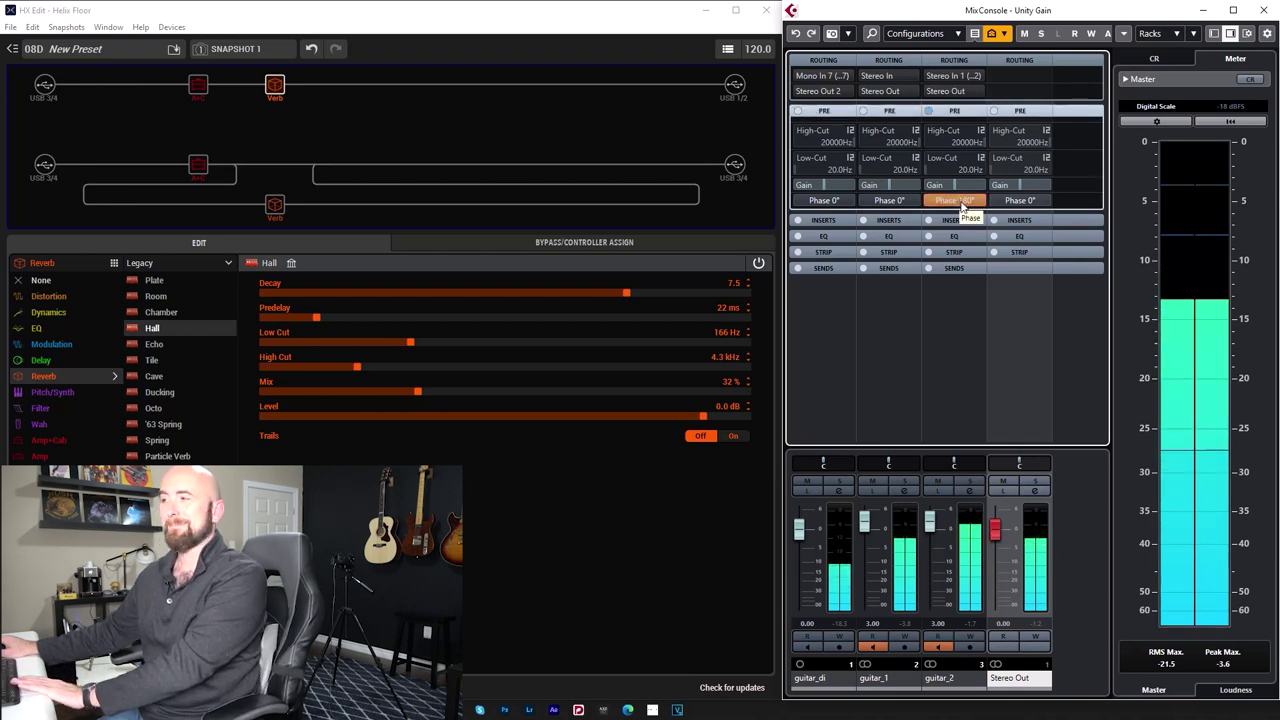
# Set guitar_2's phase to 0° and hear each path alone, muting guitar_1 first and guitar_2 second.
pyautogui.click(961, 201)
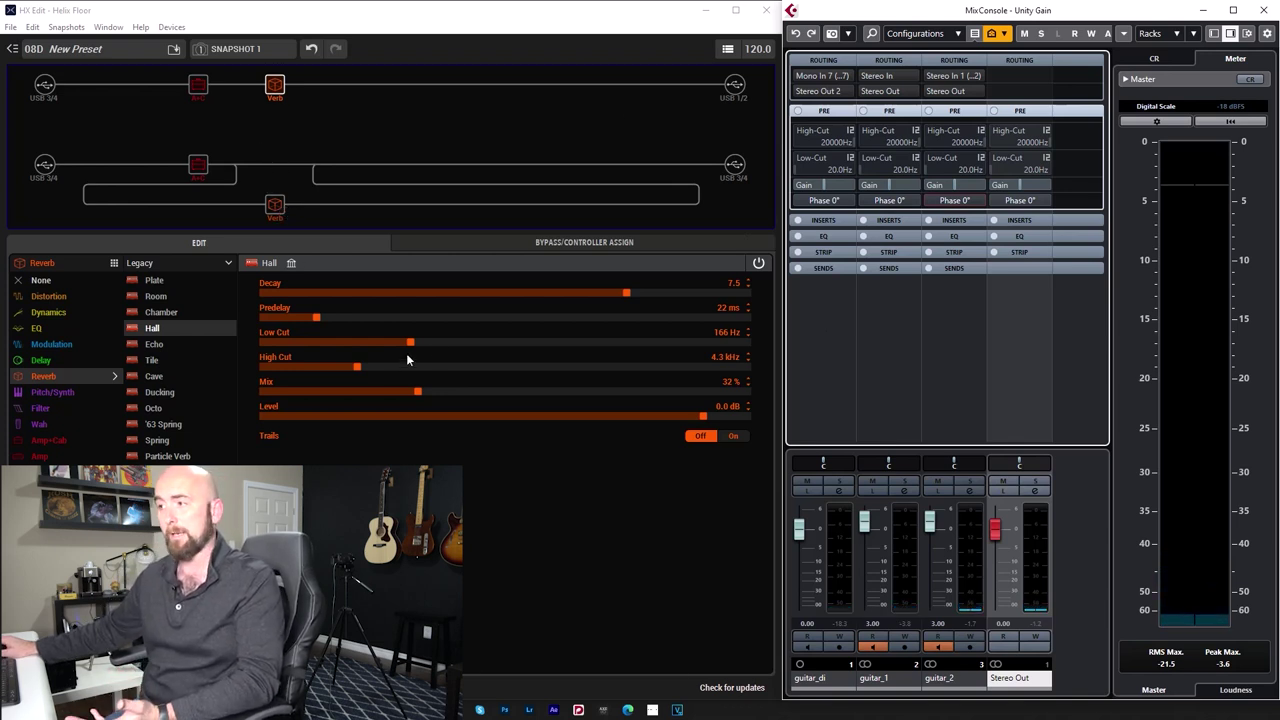
pyautogui.click(870, 483)
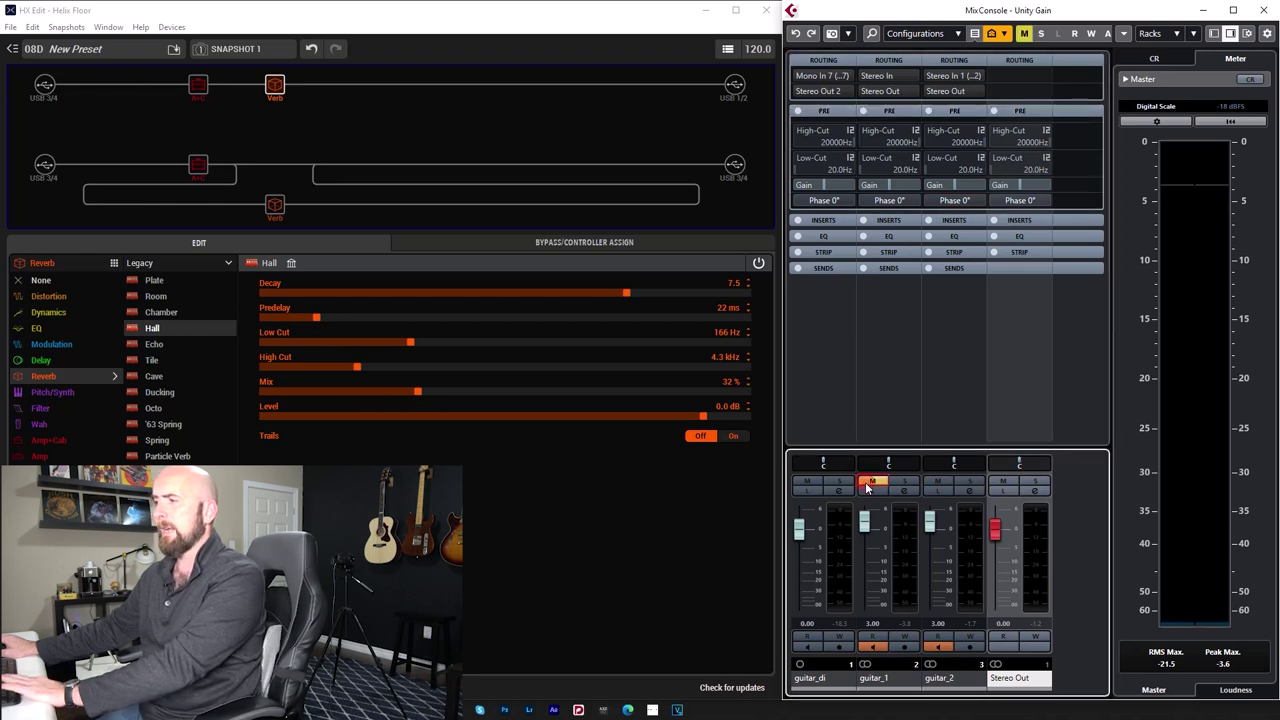
pyautogui.moveTo(285, 190)
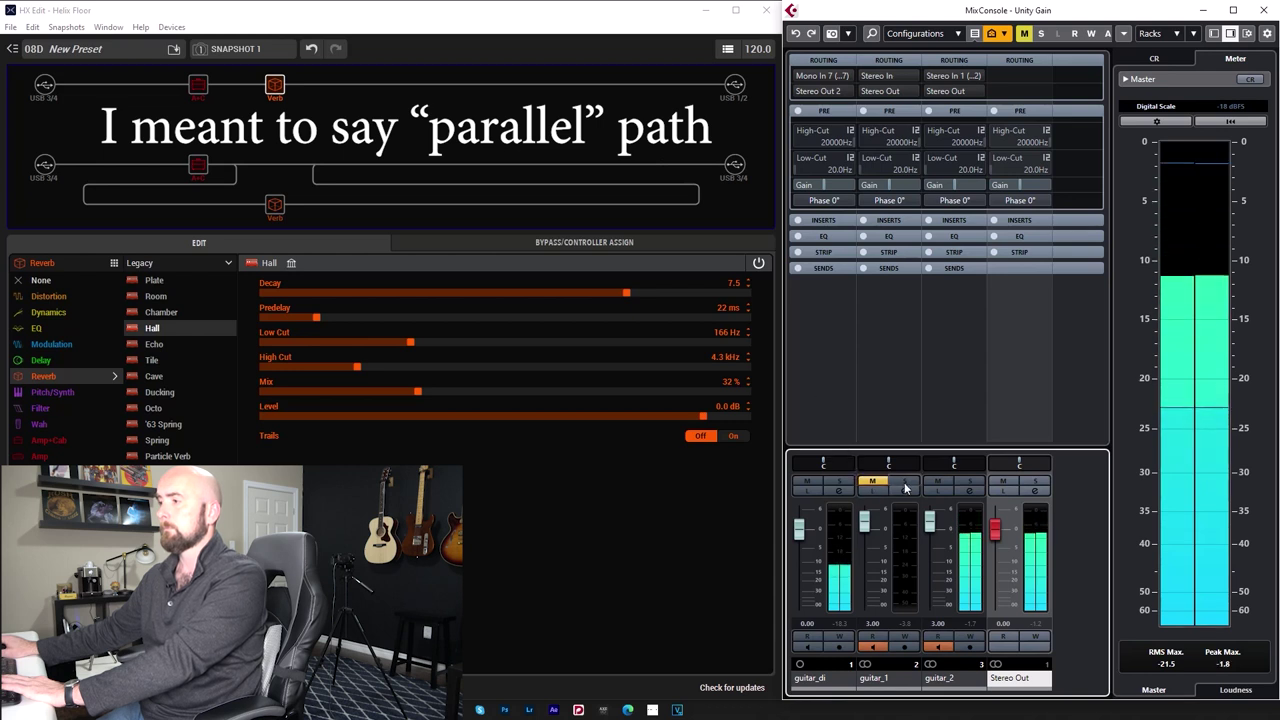
pyautogui.click(937, 481)
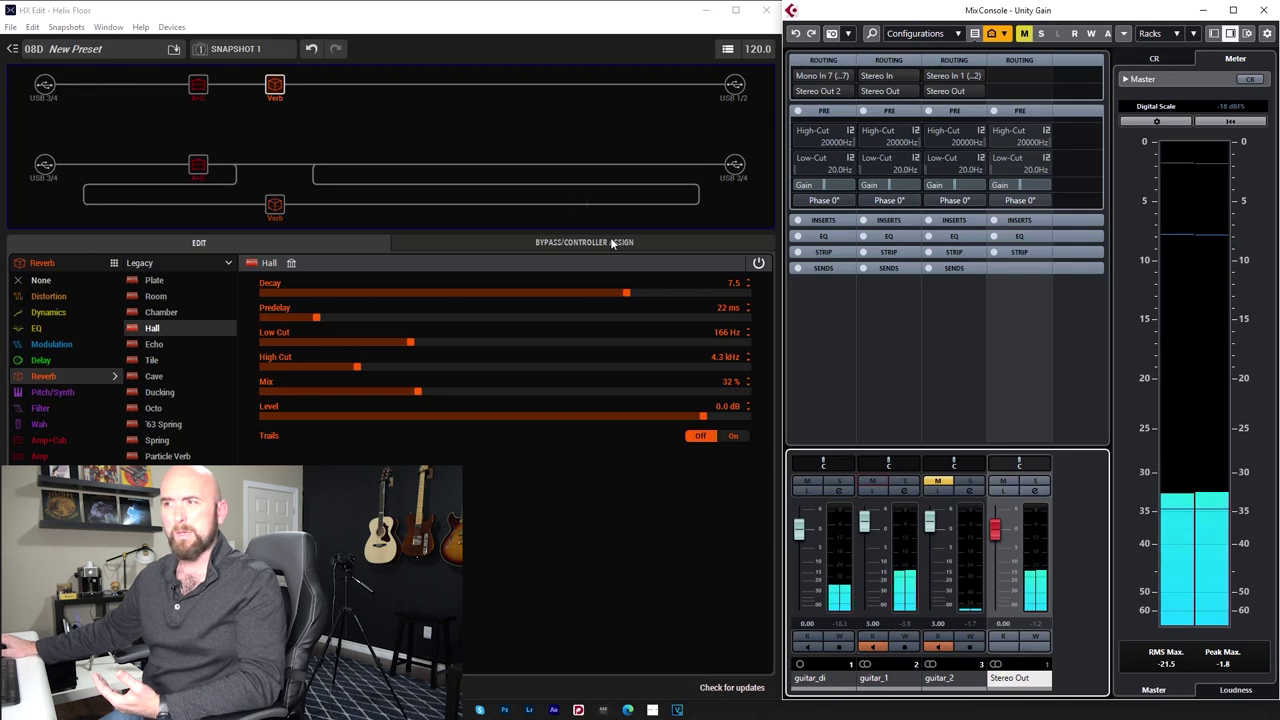
# Set the lower path's parallel Hall reverb Mix to 100% in HX Edit, and play the Cubase null test unmuted with guitar_2 at 180°.
pyautogui.click(273, 96)
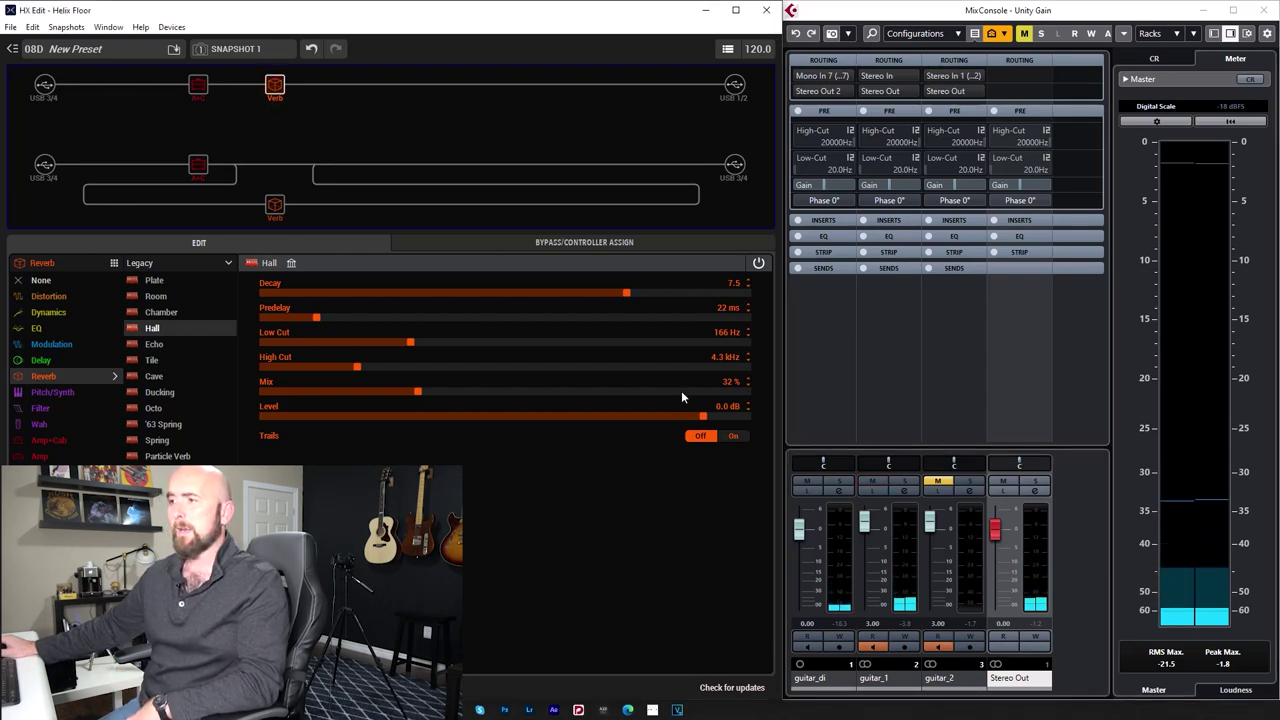
pyautogui.moveTo(278, 102)
pyautogui.click(273, 205)
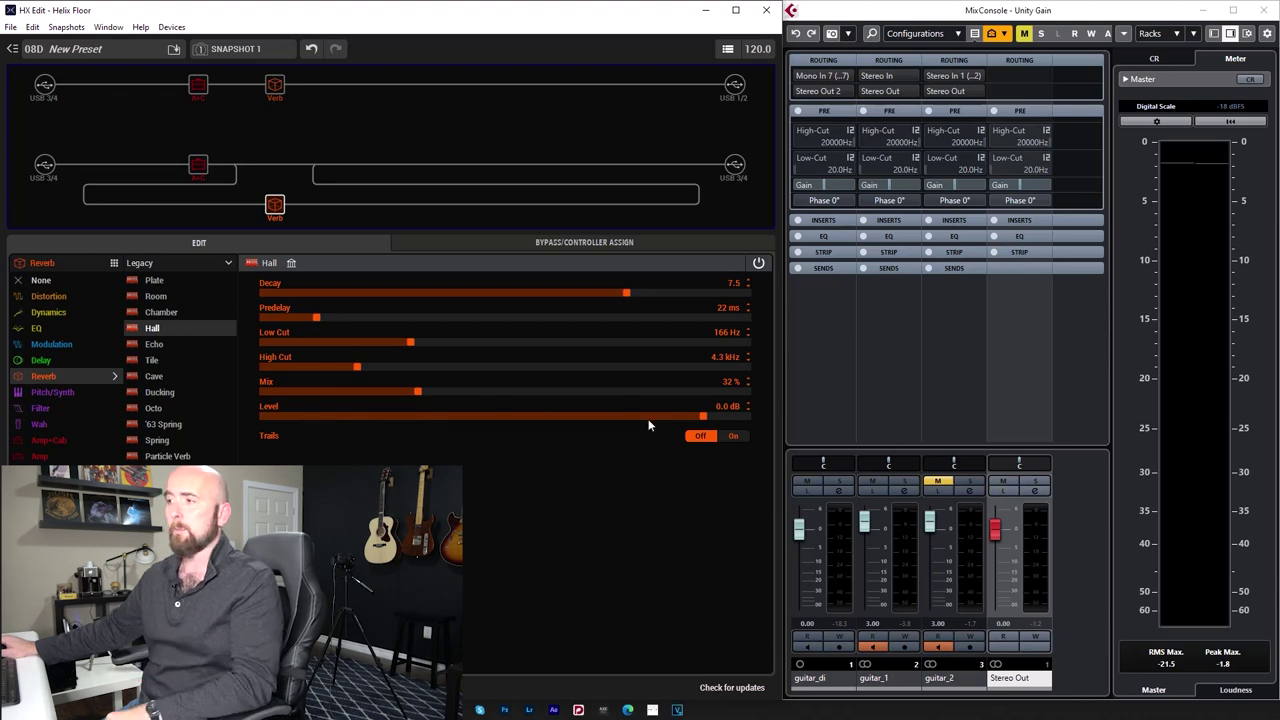
pyautogui.click(411, 390)
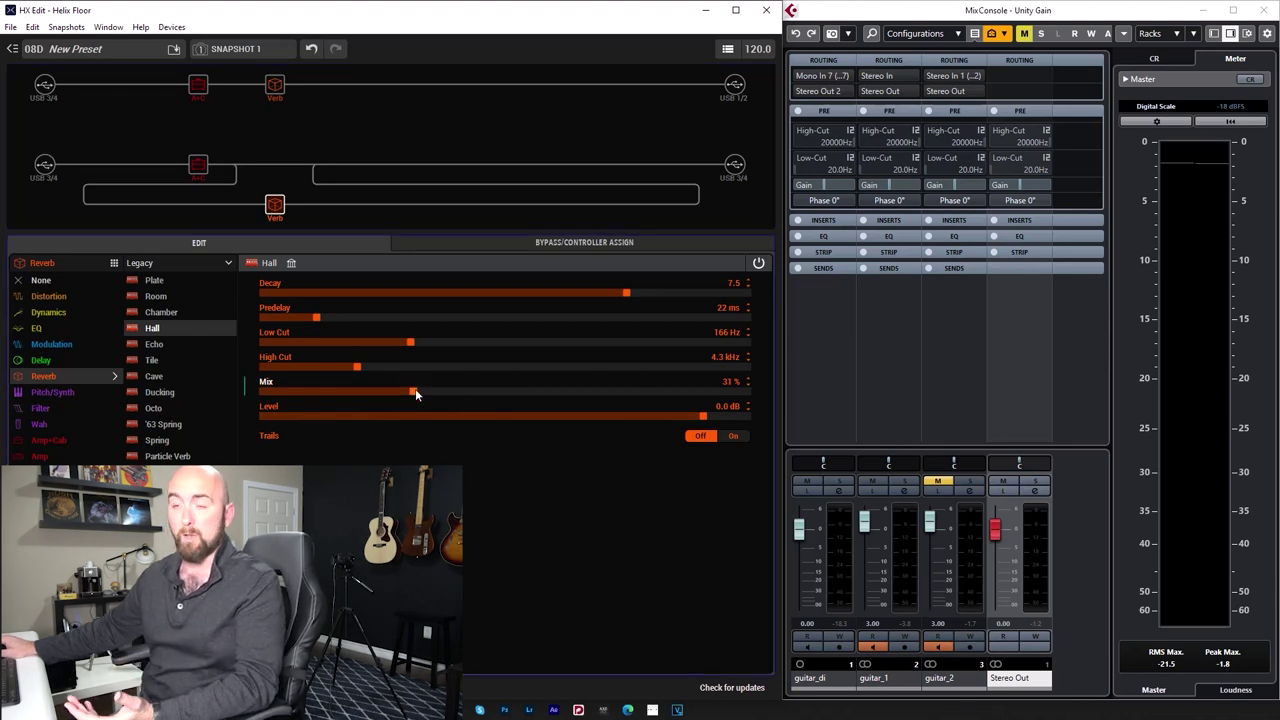
pyautogui.moveTo(780, 378); pyautogui.dragTo(1051, 378)
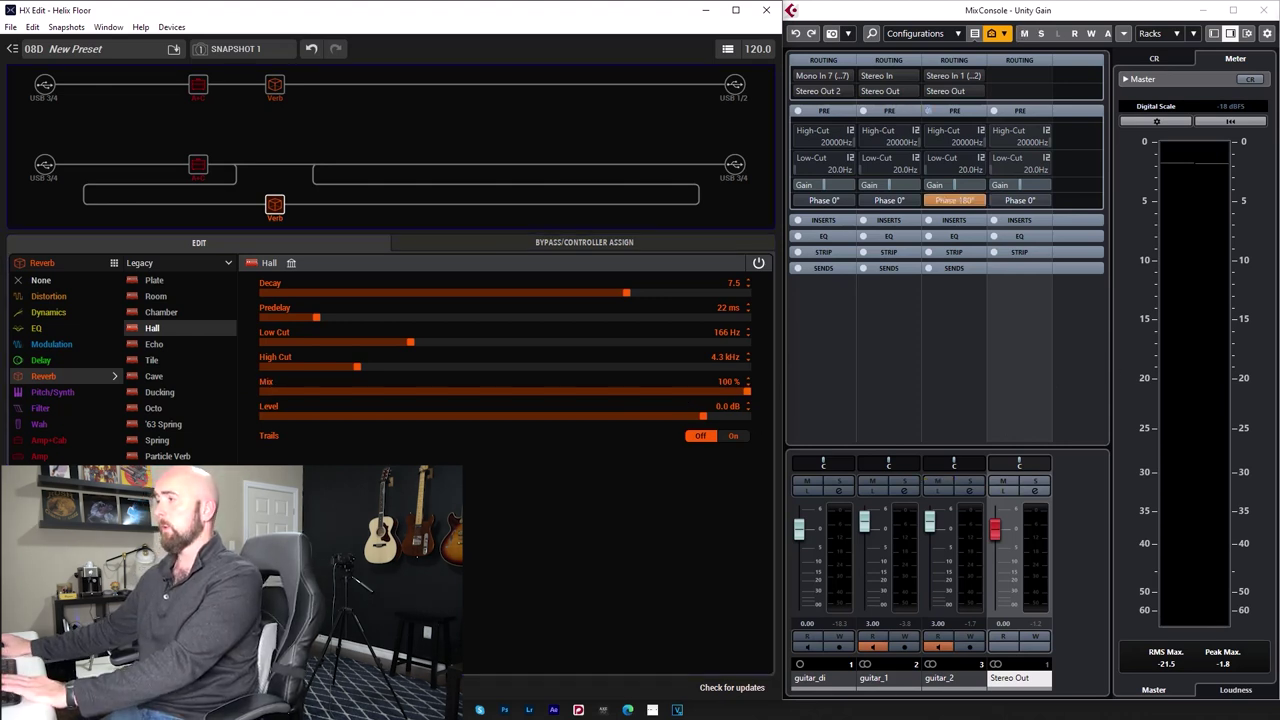
pyautogui.click(1097, 372)
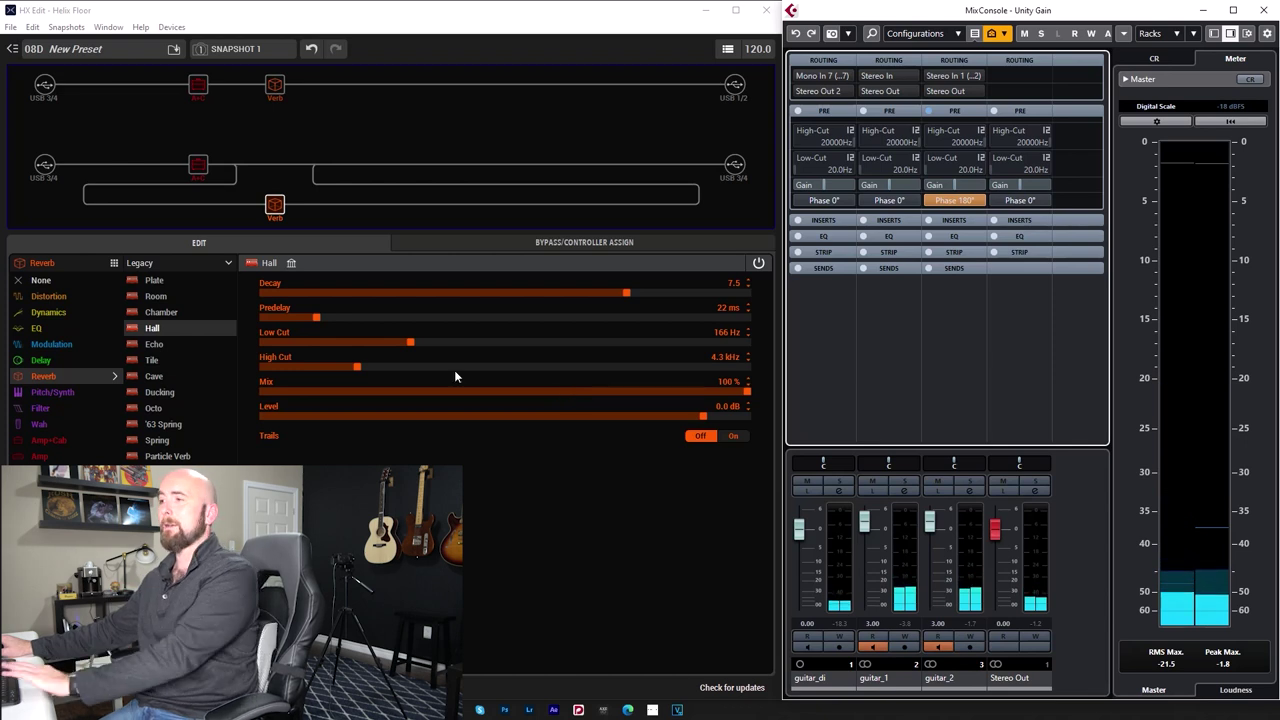
# Raise the upper path's Hall reverb Mix to 50% in HX Edit during playback and reset Cubase's RMS Max reading.
pyautogui.click(277, 84)
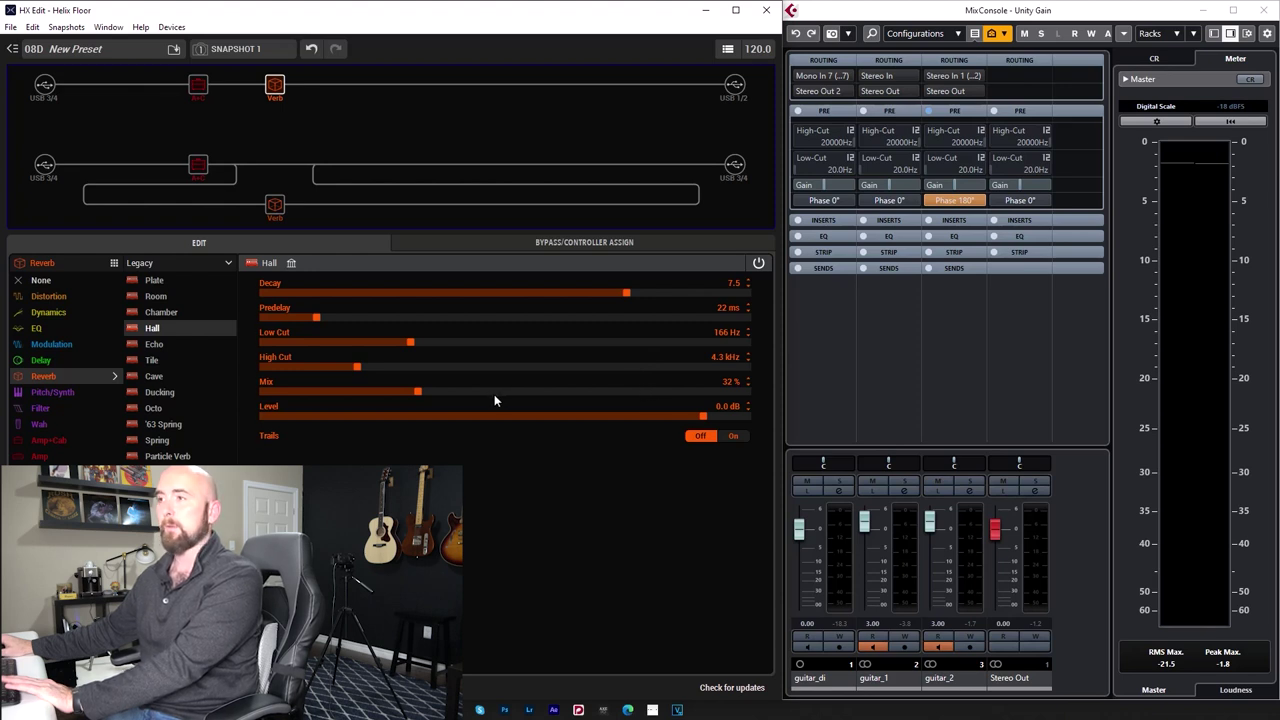
pyautogui.click(831, 406)
pyautogui.scroll(10, 440, 394)
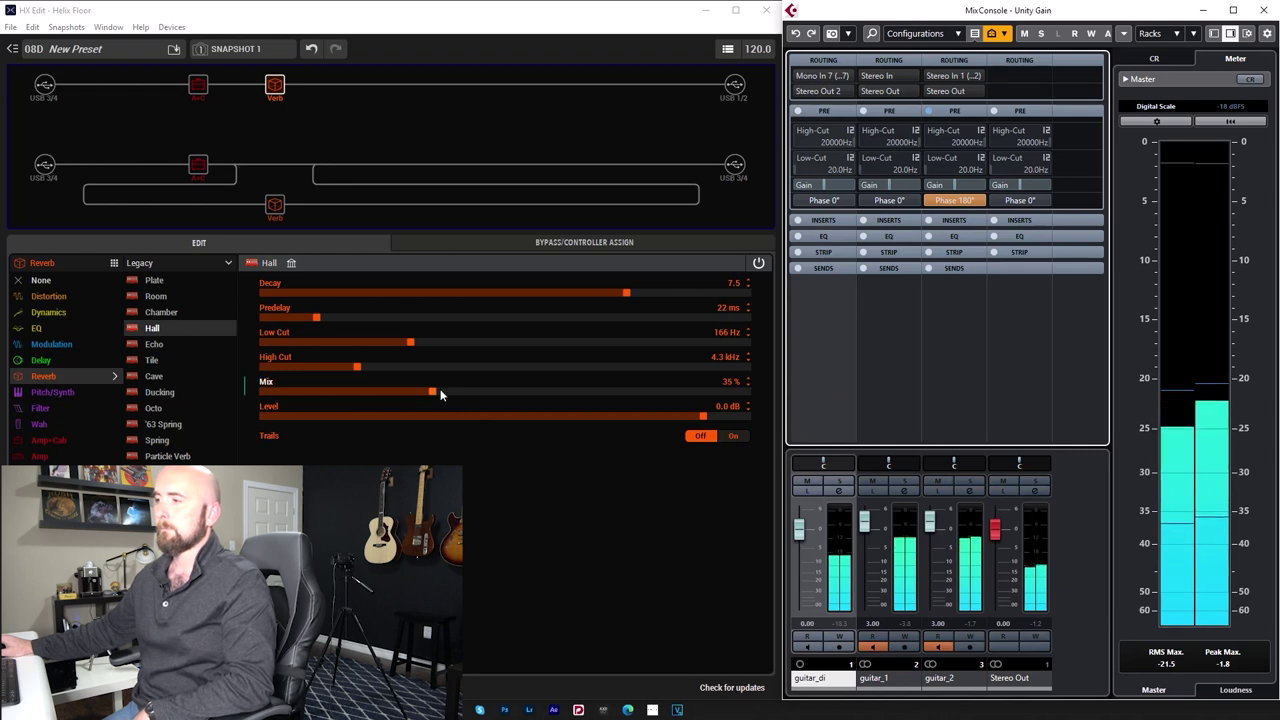
pyautogui.scroll(6, 443, 396)
pyautogui.scroll(2, 443, 396)
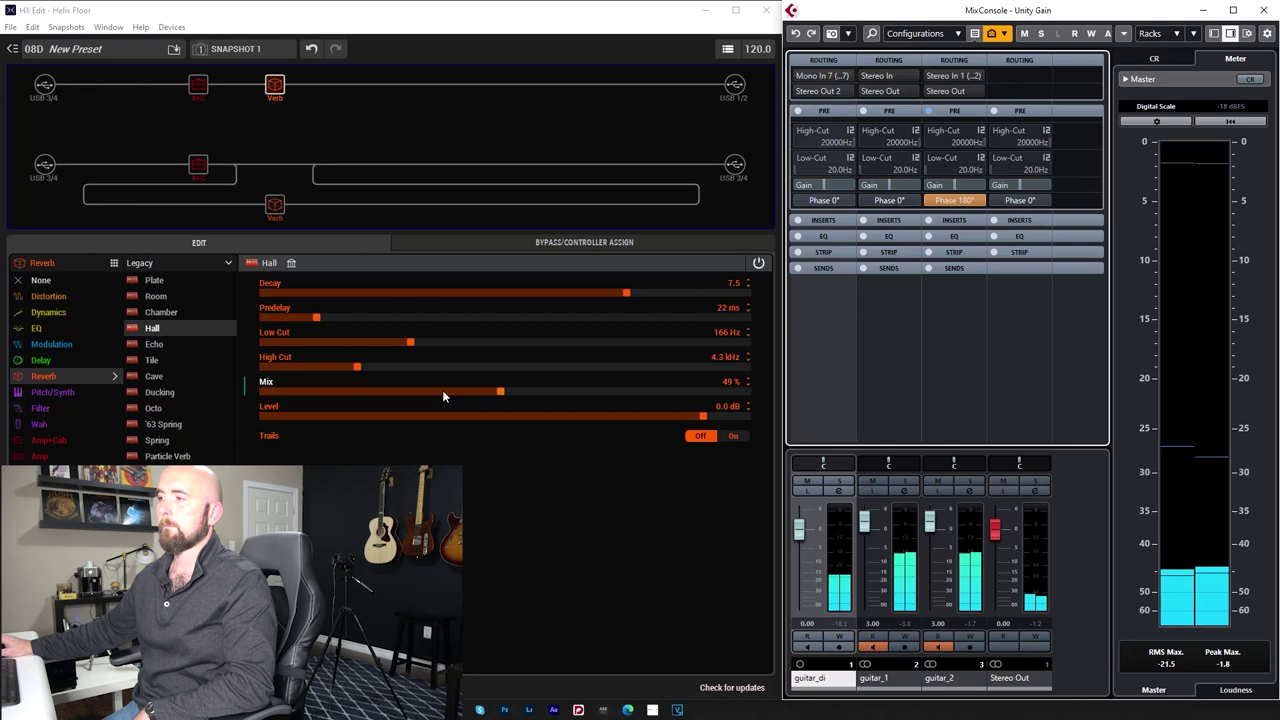
pyautogui.click(1168, 665)
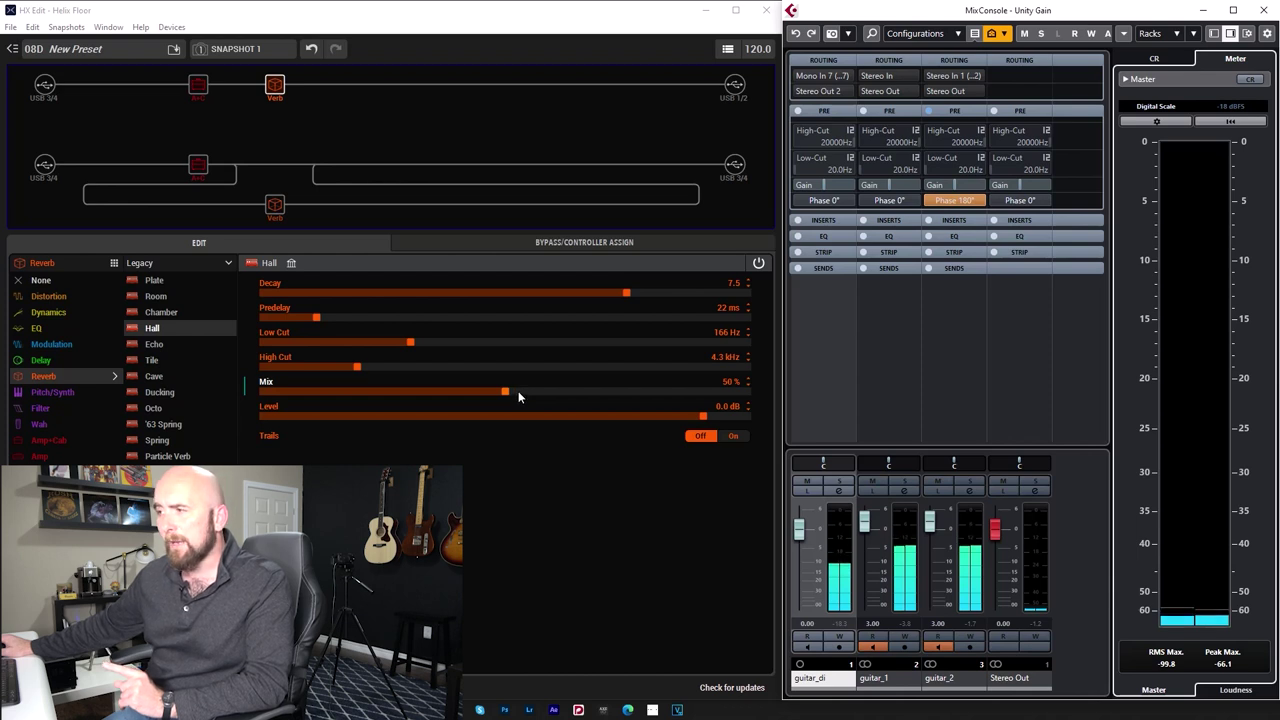
# Switch the upper reverb's Mix between 51% and 50% to compare how well the two paths cancel.
pyautogui.moveTo(518, 391); pyautogui.dragTo(522, 389)
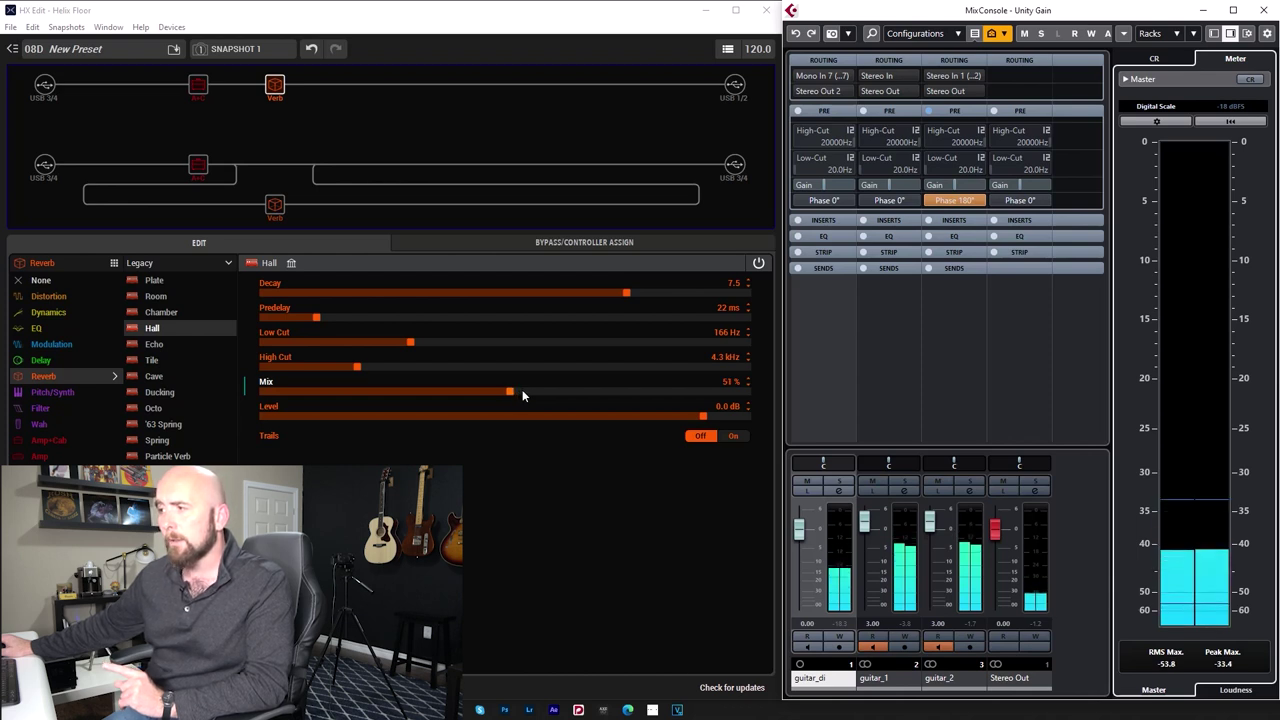
pyautogui.scroll(-1, 519, 390)
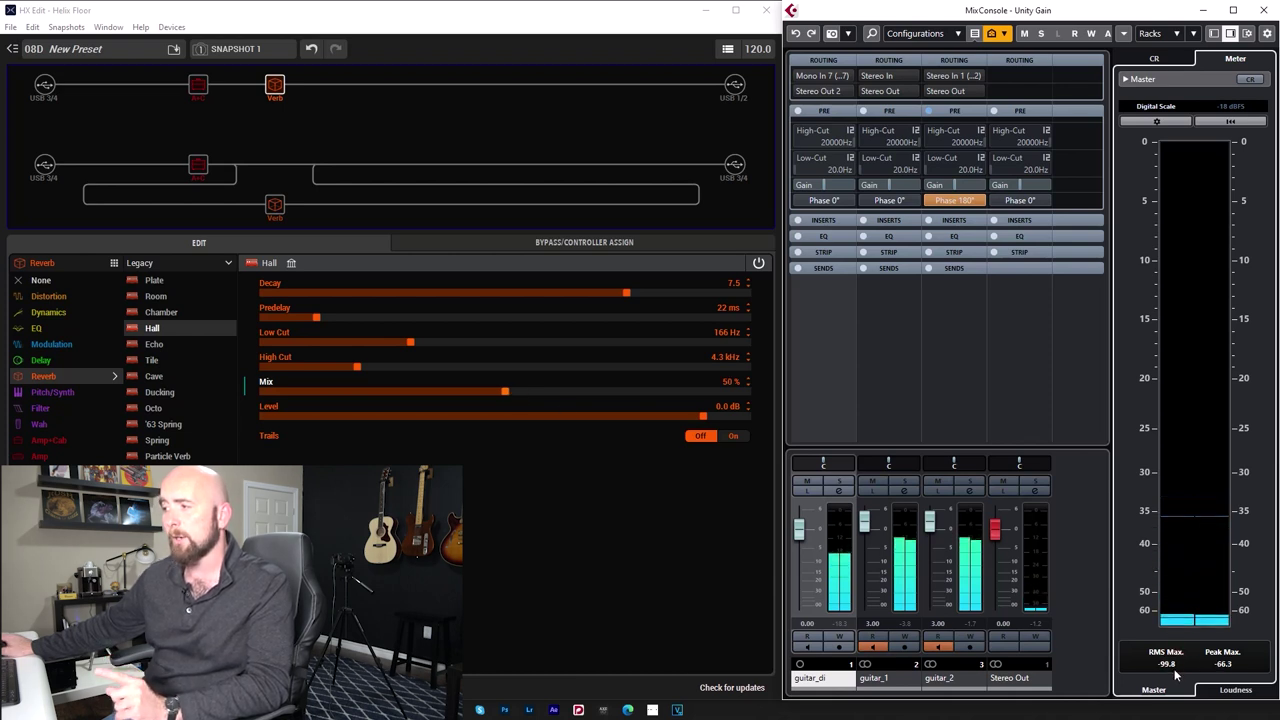
pyautogui.scroll(1, 545, 389)
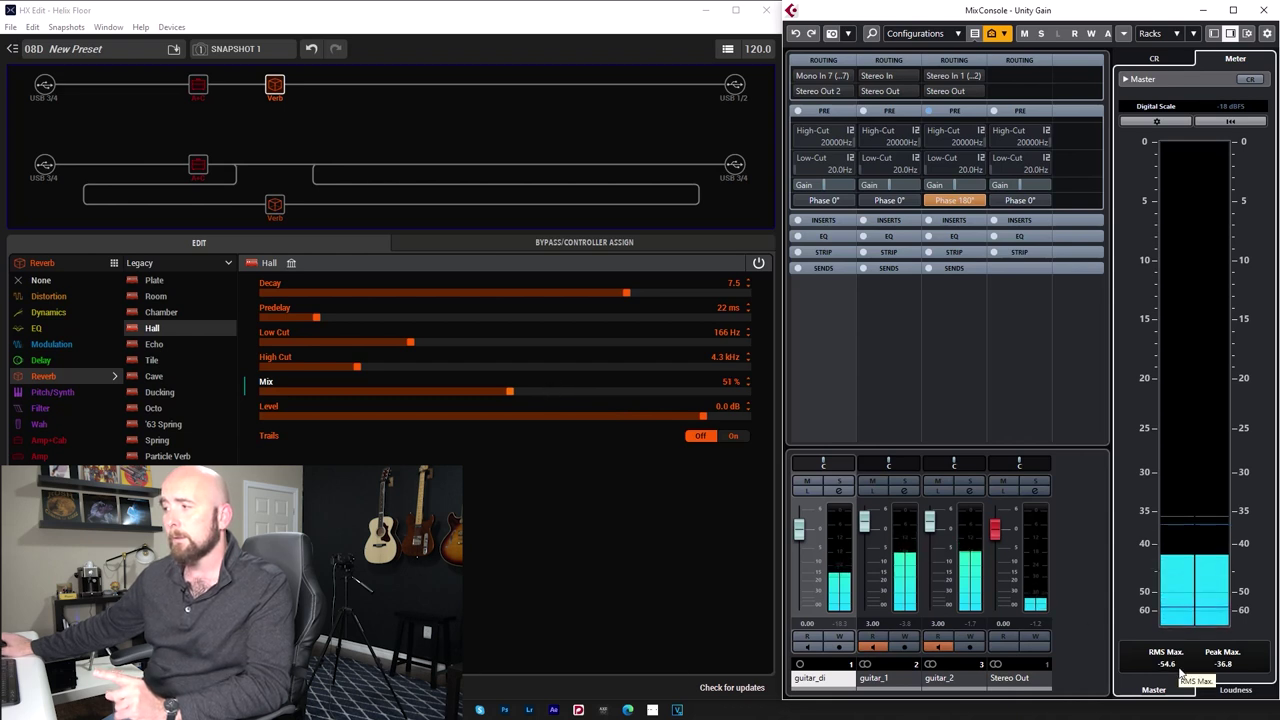
pyautogui.click(714, 629)
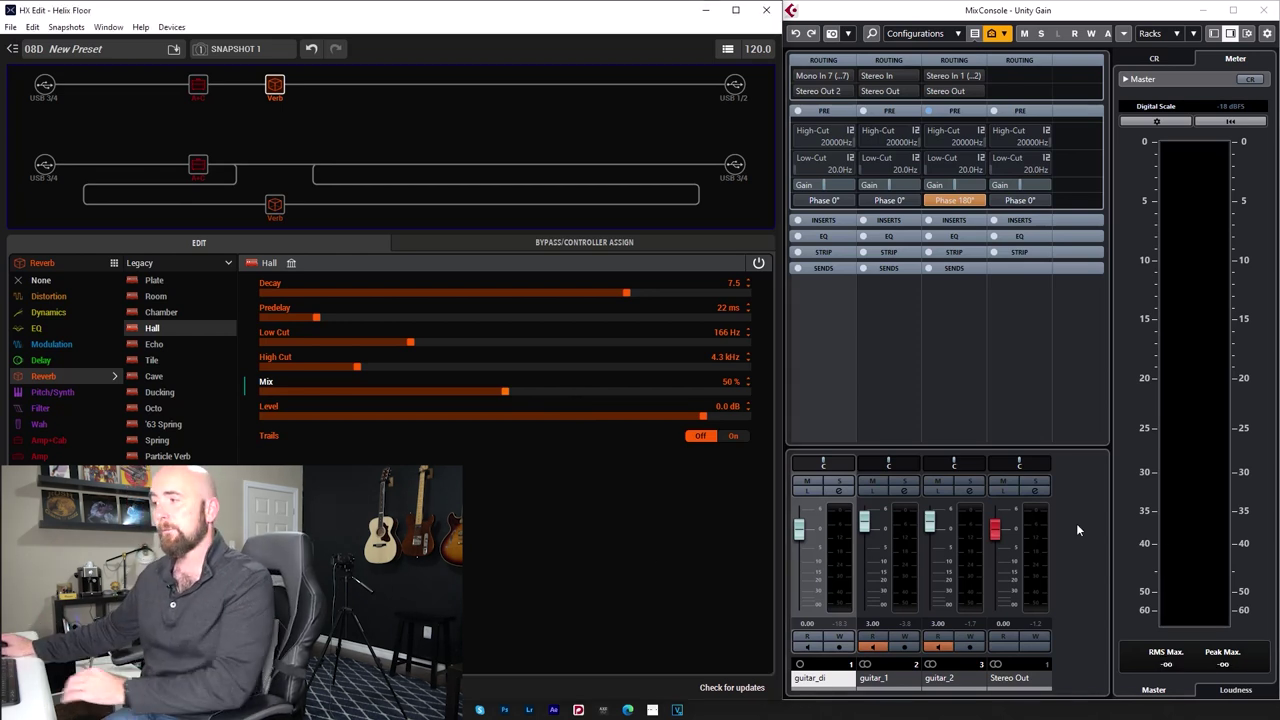
# During playback in Cubase, set guitar_1's channel volume to 2.99 and reset the RMS Max reading.
pyautogui.click(973, 395)
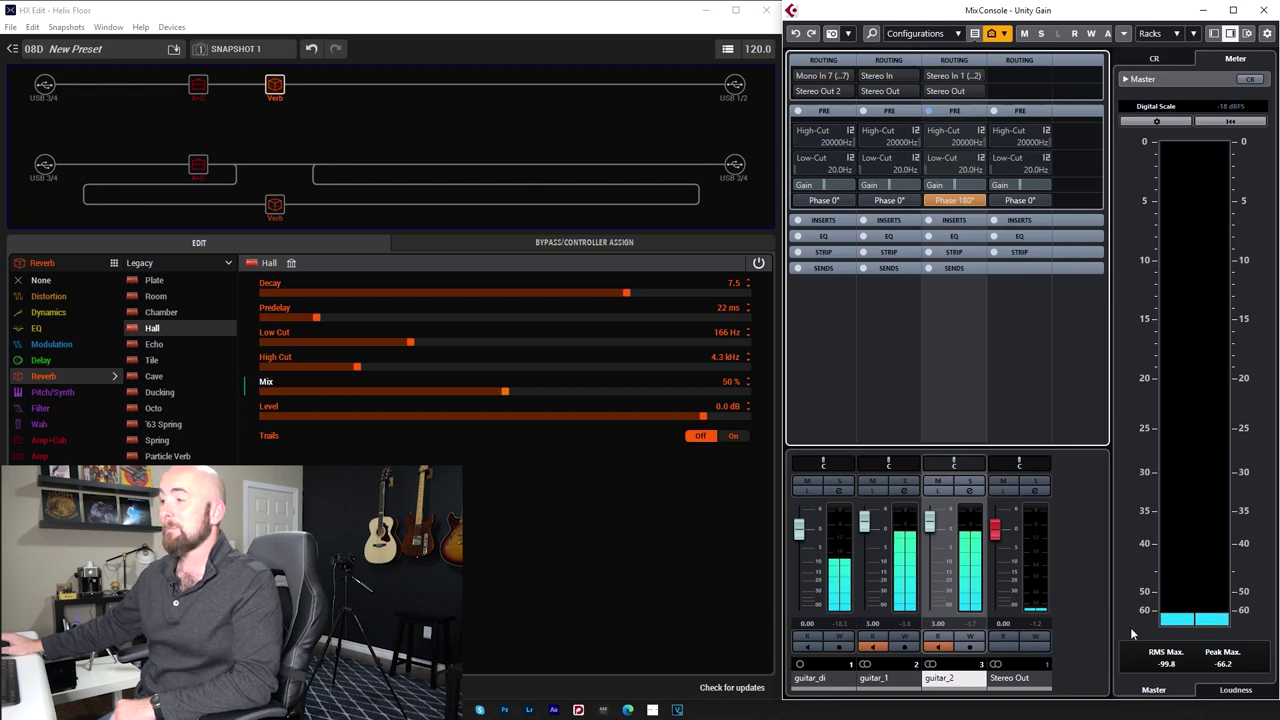
pyautogui.click(873, 624)
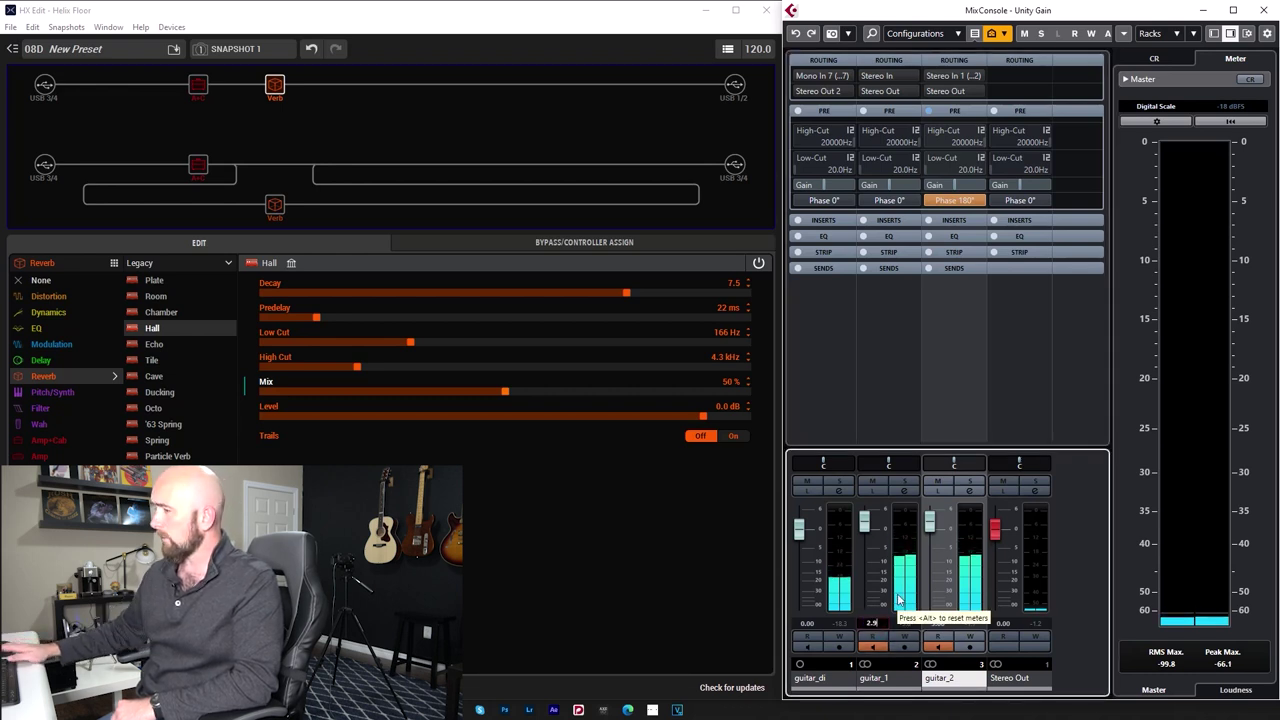
pyautogui.click(1163, 675)
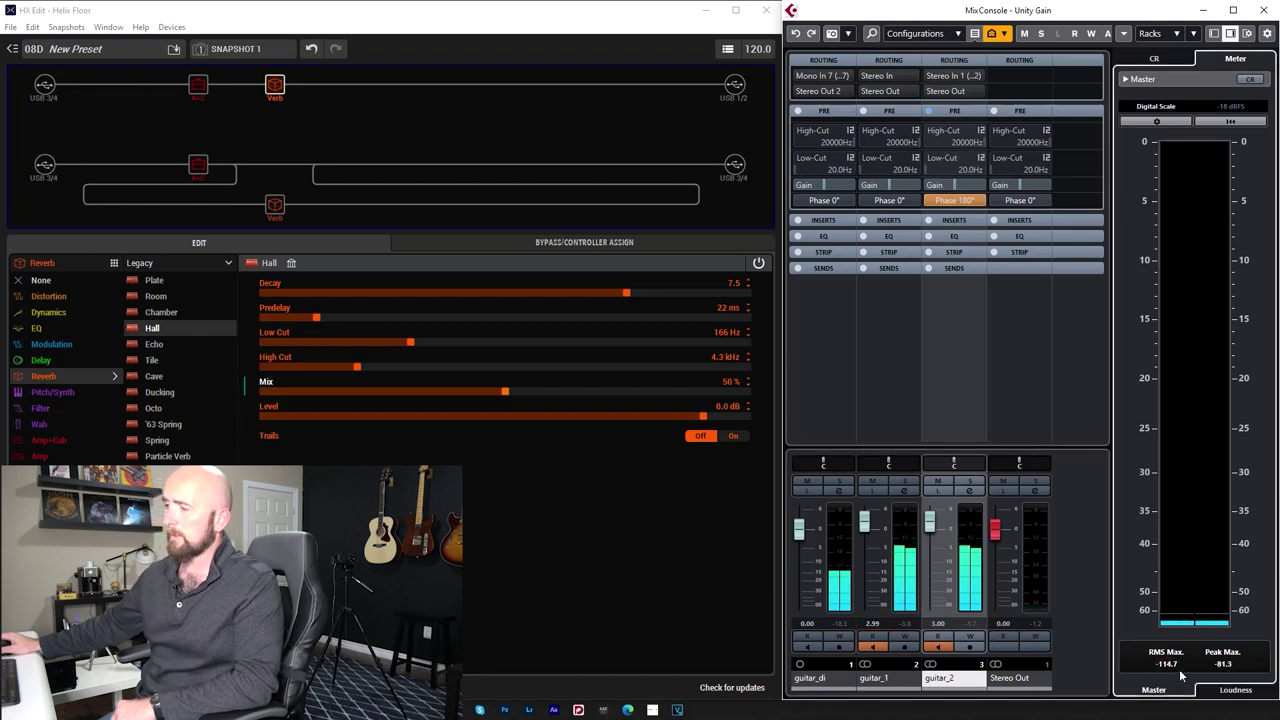
# Test the null with guitar_1's channel volume at 2.98 and at 2.90.
pyautogui.click(873, 625)
pyautogui.write('2.98')
pyautogui.press('Return')
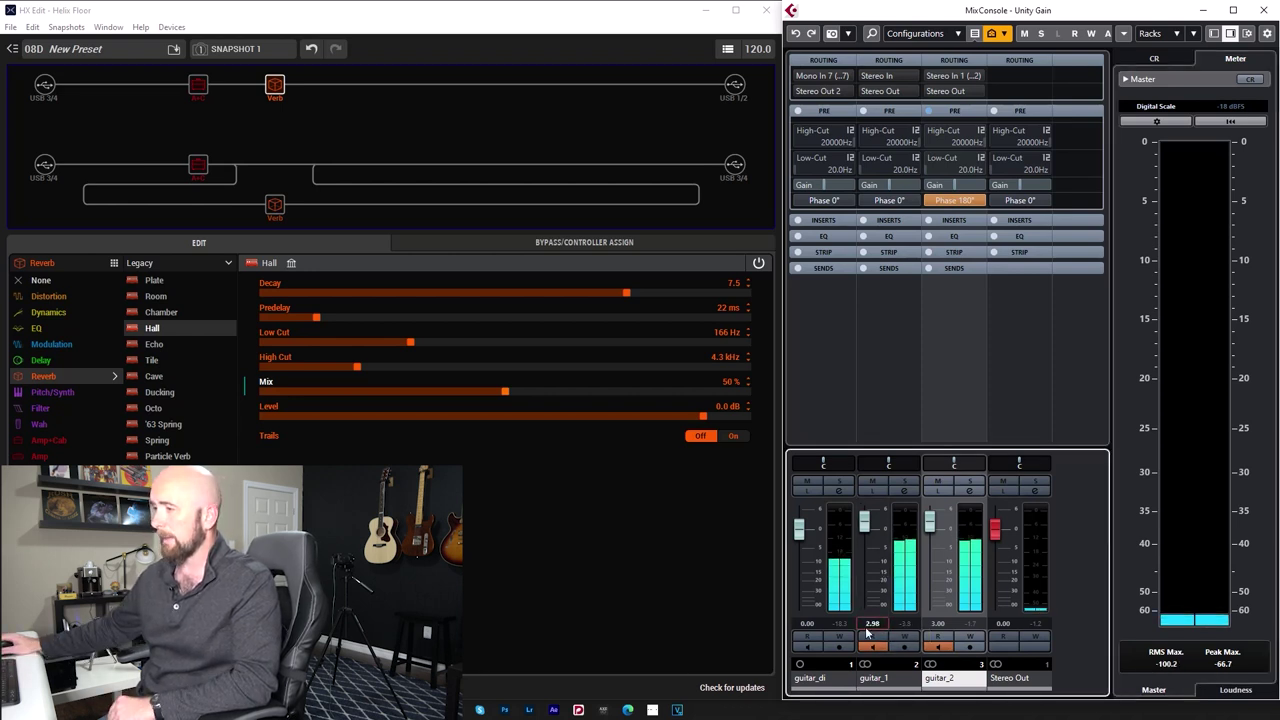
pyautogui.write('2.9')
pyautogui.press('Return')
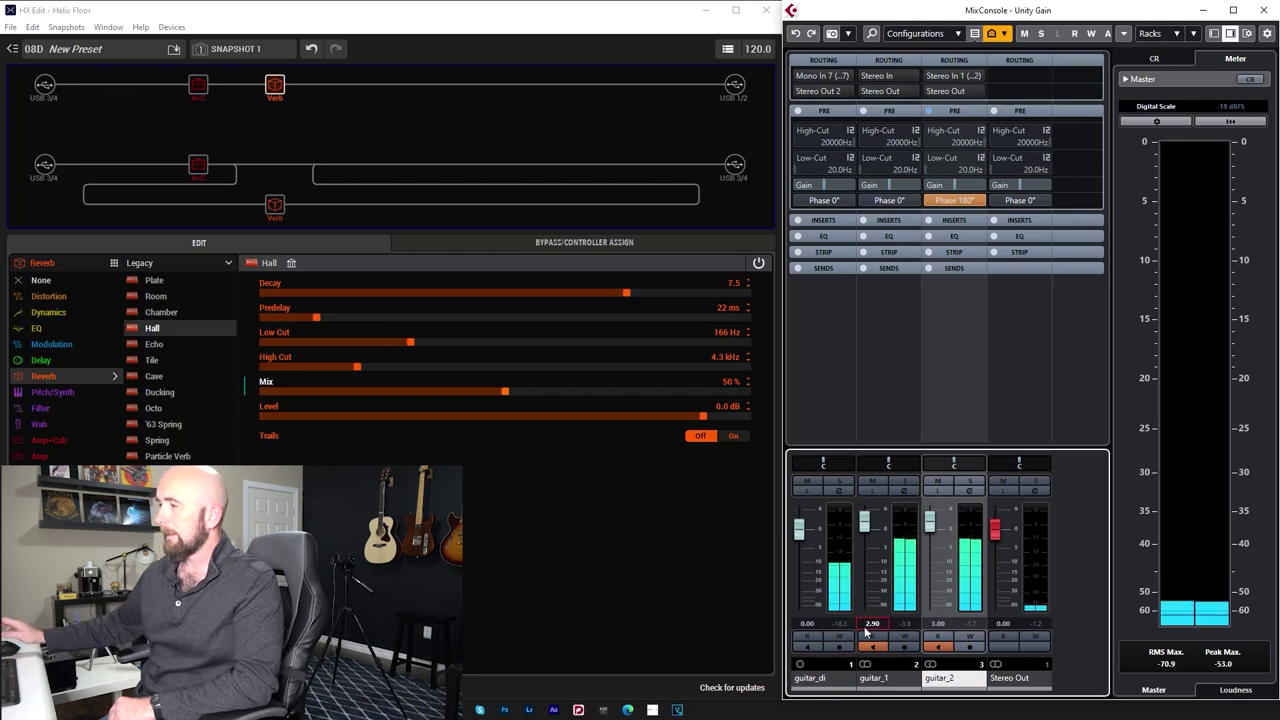
# Recheck the null with guitar_1's volume at 2.99, resetting RMS Max, and return the volume to 3.00.
pyautogui.write('2.99')
pyautogui.press('Return')
pyautogui.click(1158, 662)
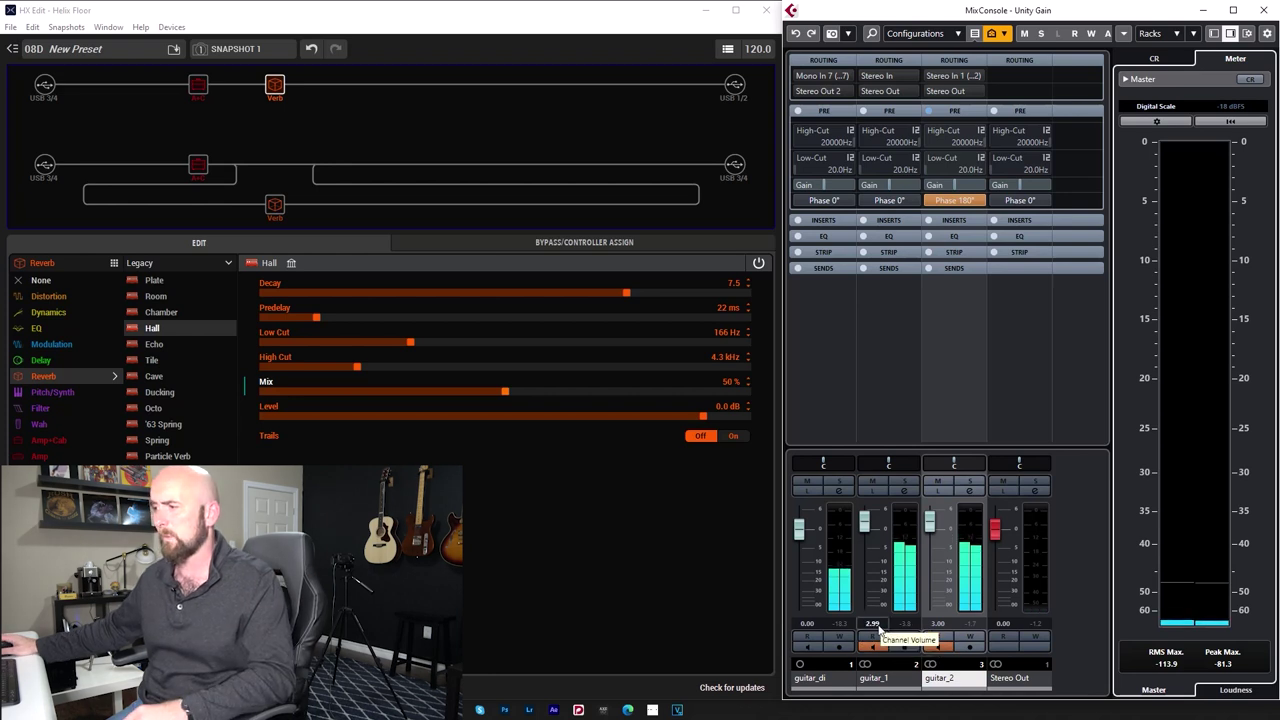
pyautogui.click(872, 623)
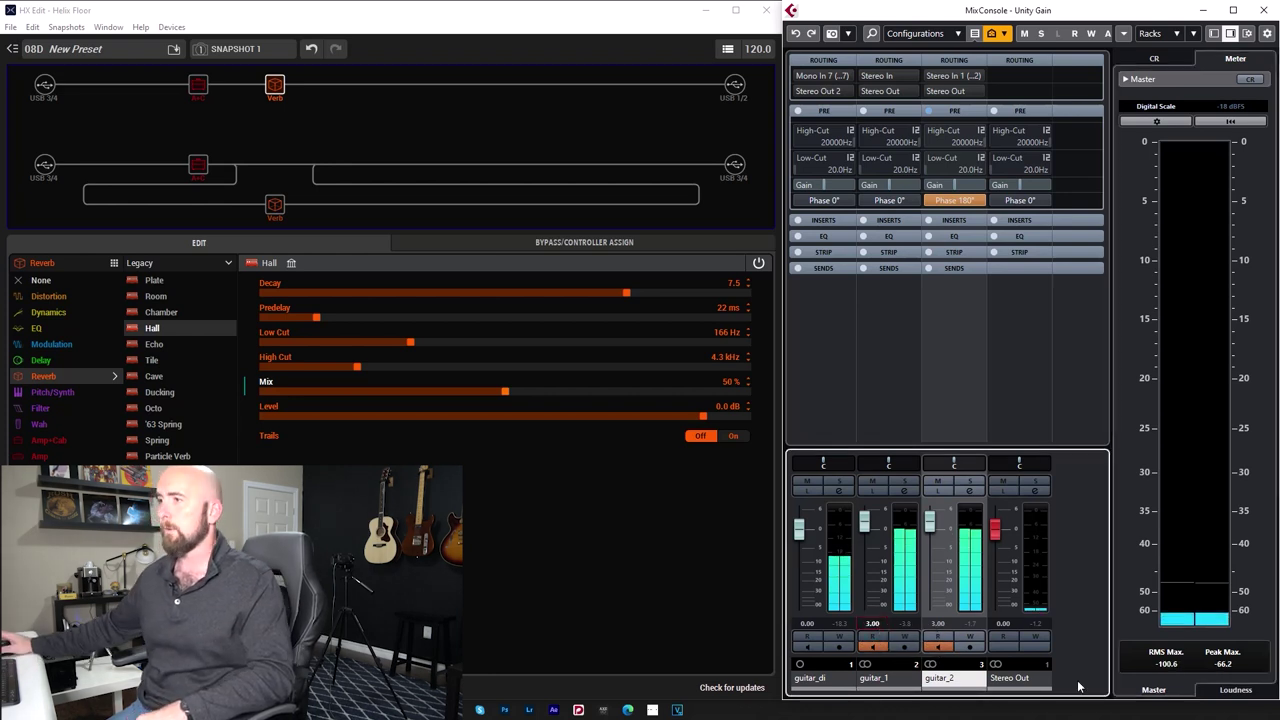
# In HX Edit, set the A Level of the lower path's merge mixer to -60.0 dB.
pyautogui.click(287, 166)
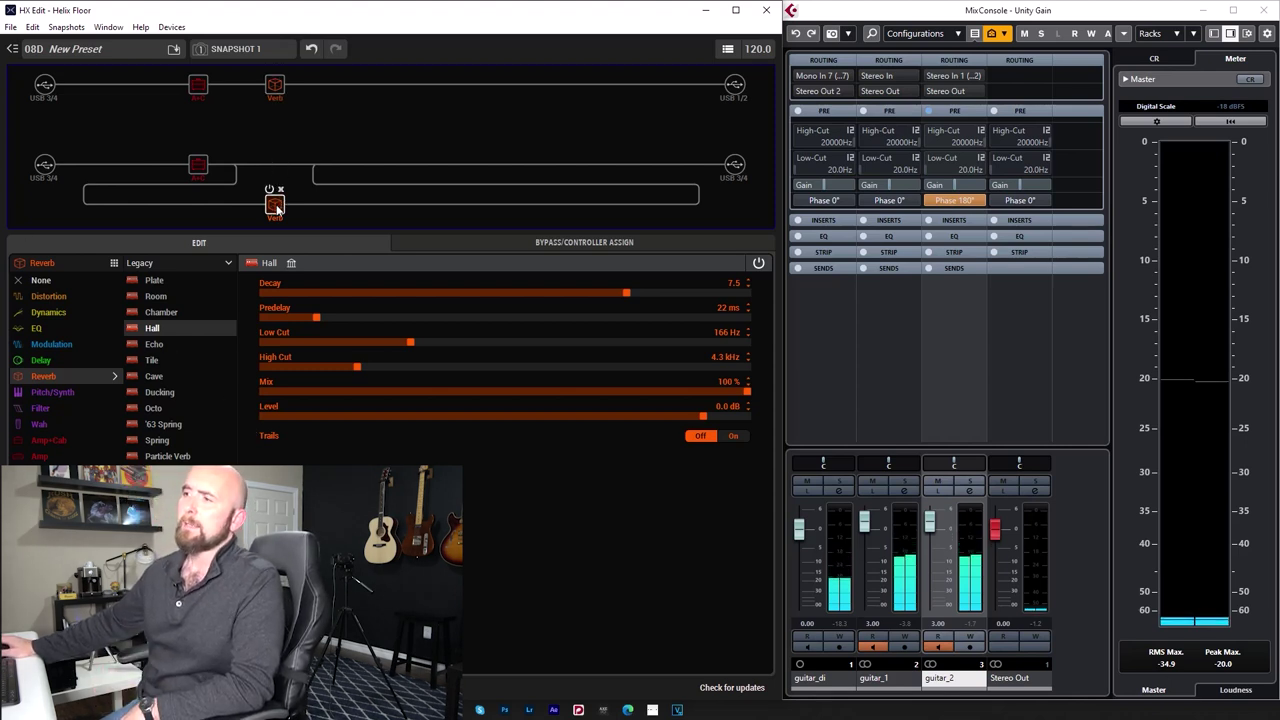
pyautogui.click(314, 167)
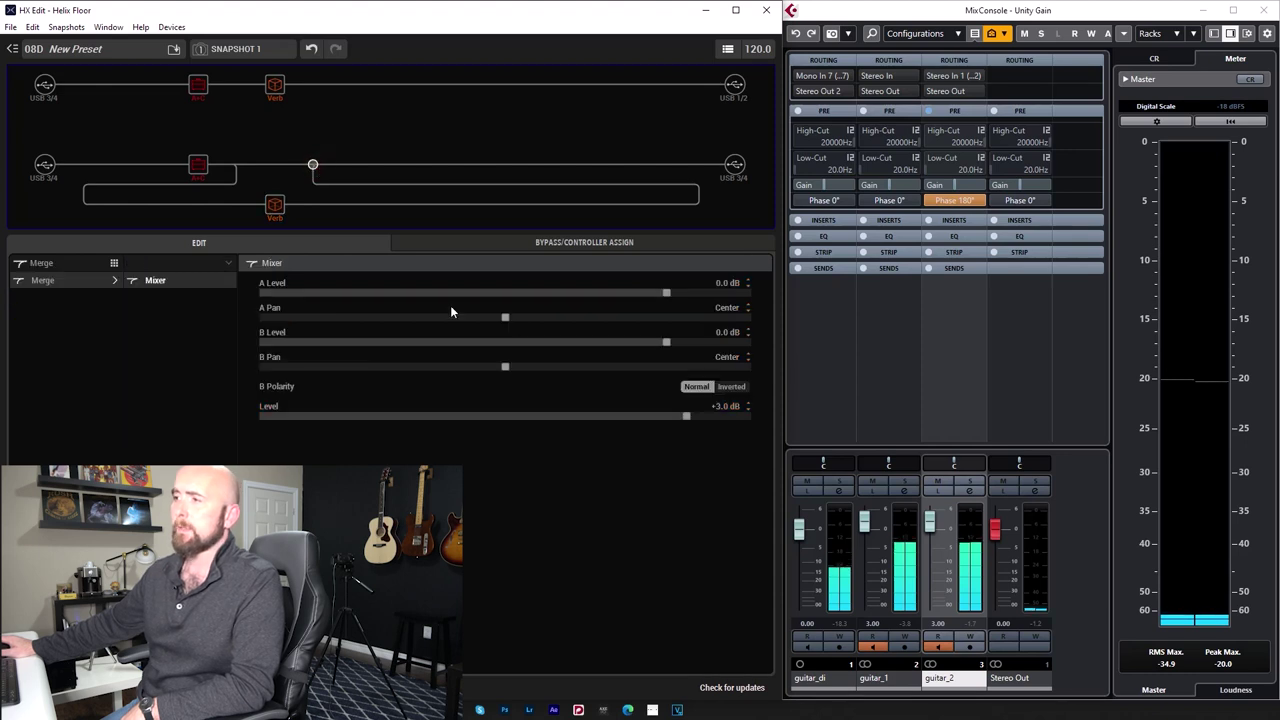
pyautogui.moveTo(600, 293); pyautogui.dragTo(100, 294)
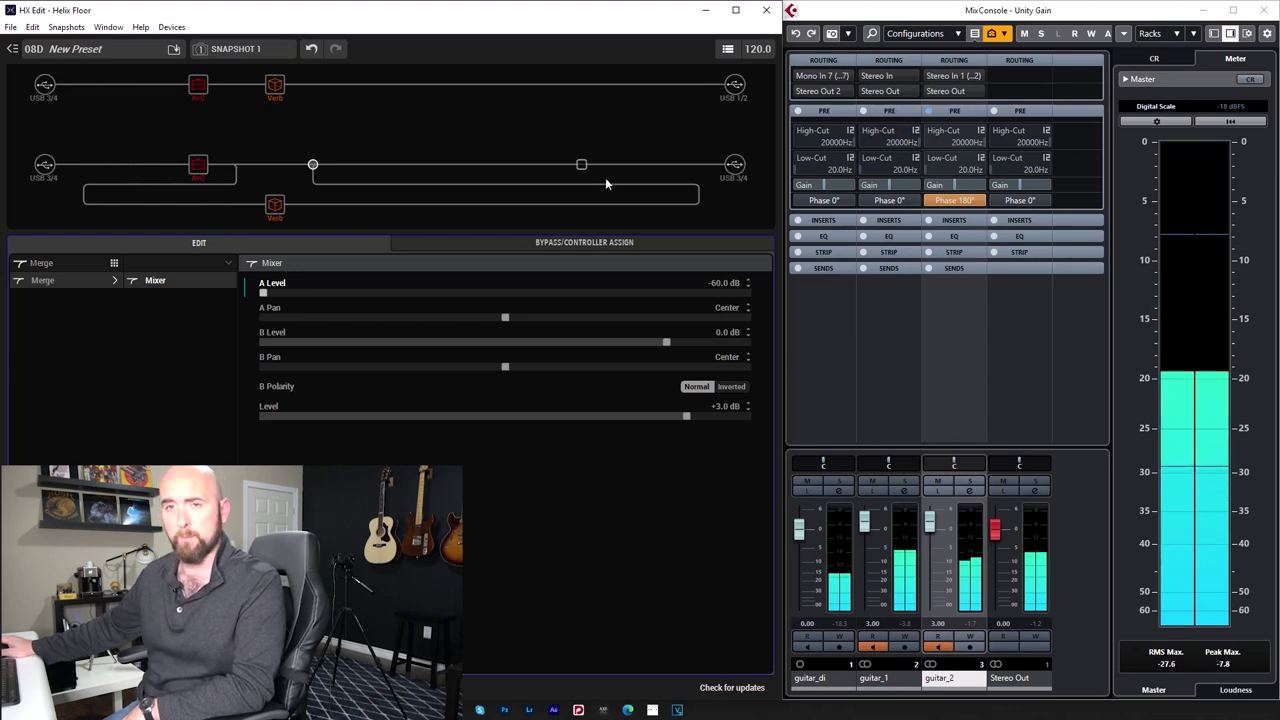
# Set the upper path's Hall reverb Mix to 100% and reset Cubase's RMS Max reading to test the wet-only null.
pyautogui.click(276, 92)
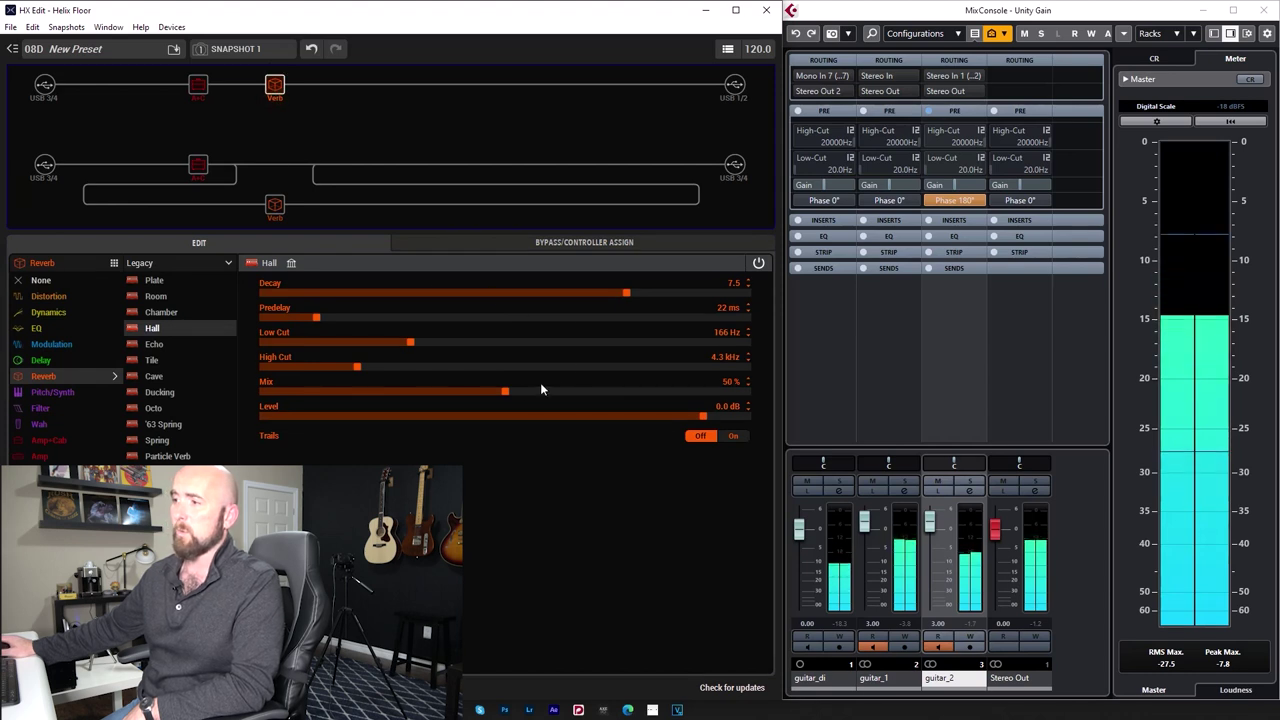
pyautogui.moveTo(505, 390); pyautogui.dragTo(755, 398)
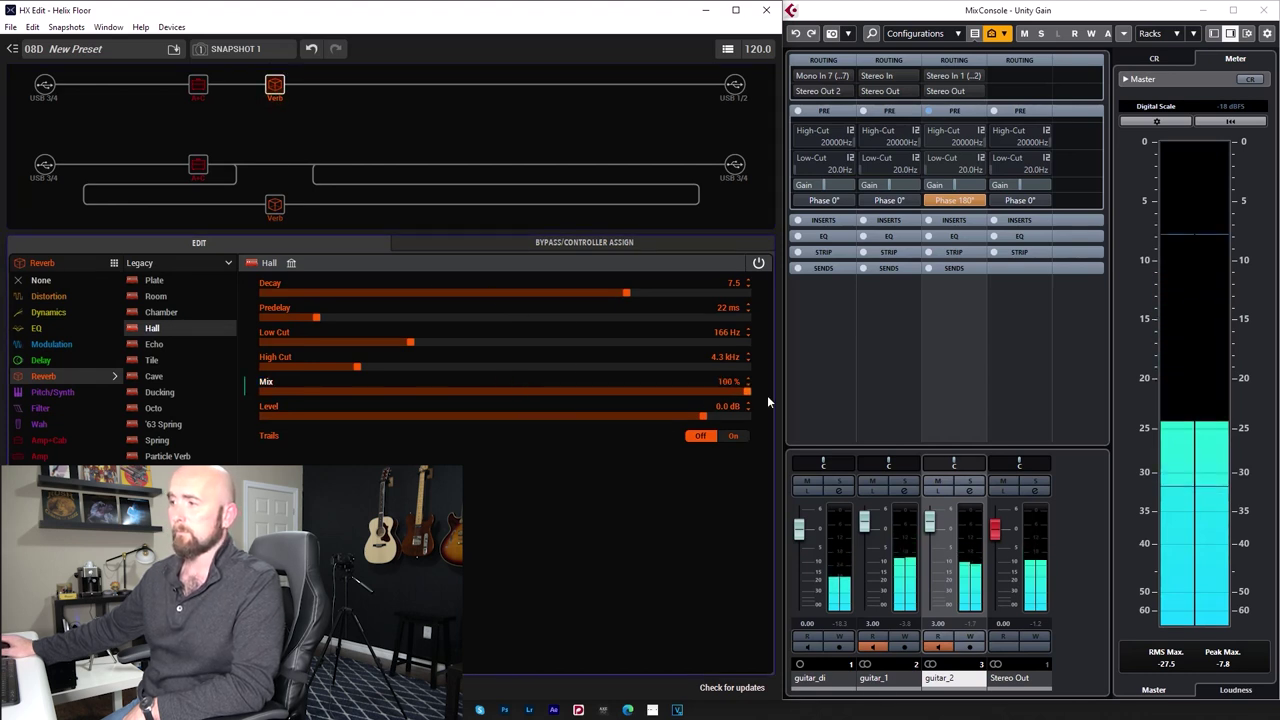
pyautogui.click(1174, 668)
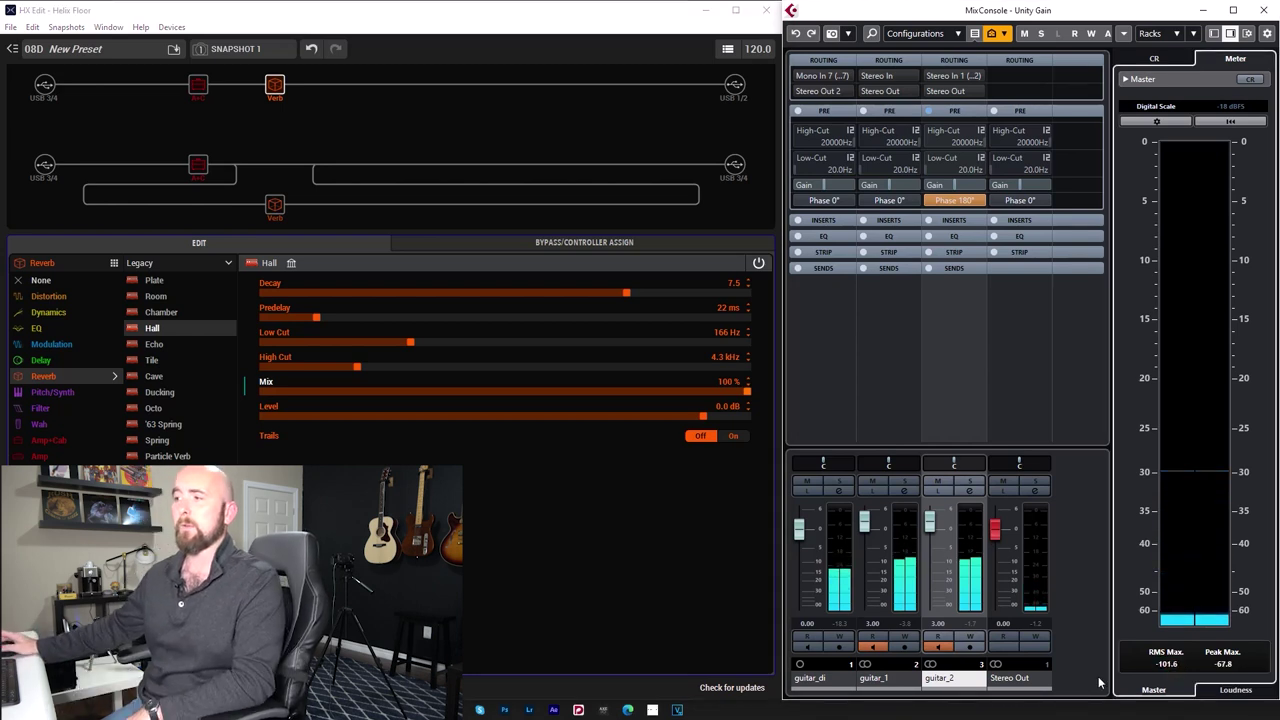
# On the lower path's merge mixer, restore A Level to 0.0 dB and lower B Level to its minimum.
pyautogui.click(314, 166)
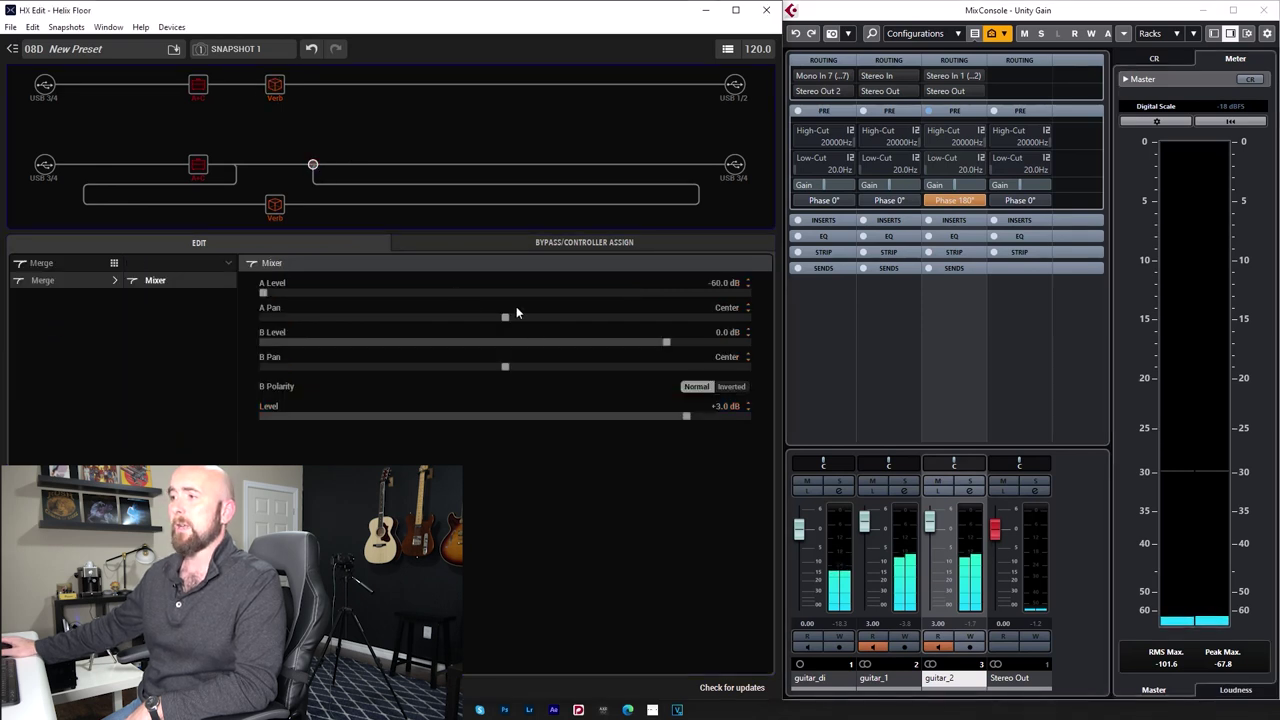
pyautogui.moveTo(647, 295); pyautogui.dragTo(669, 294)
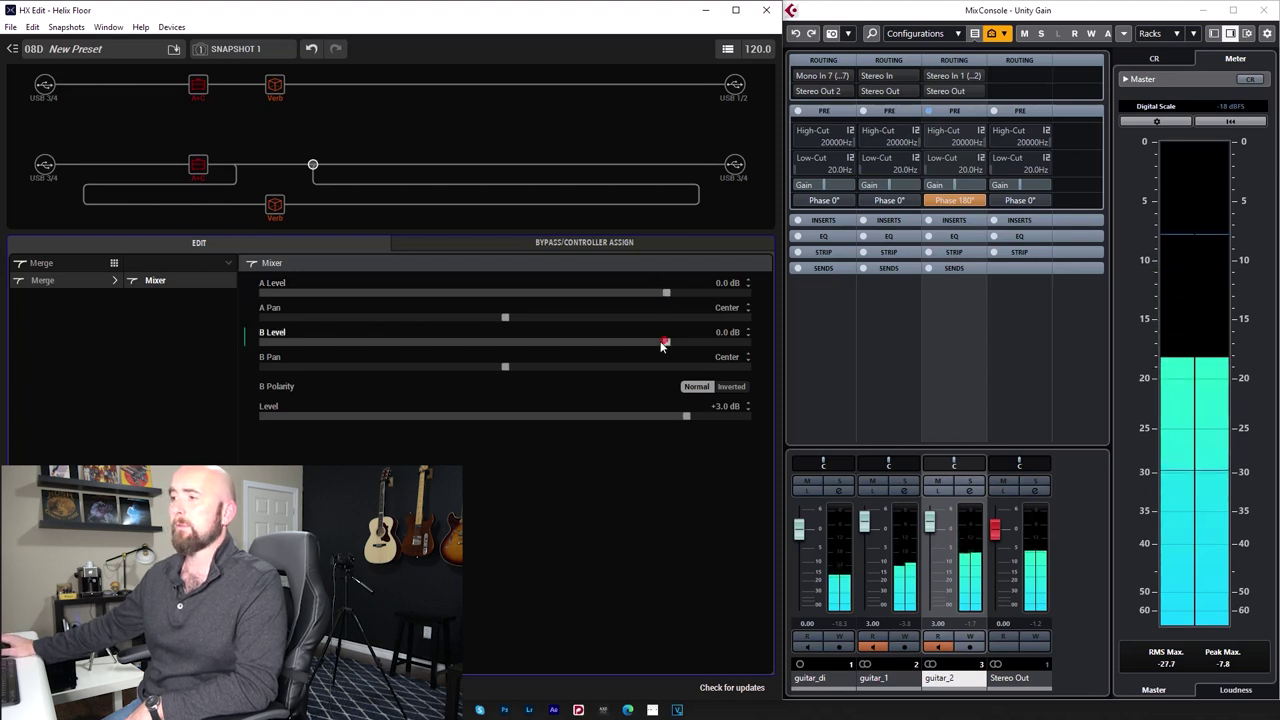
pyautogui.moveTo(665, 342); pyautogui.dragTo(248, 340)
# Set the upper path's Hall reverb Mix to 0% and reset Cubase's RMS Max reading to test the dry-only null.
pyautogui.click(274, 85)
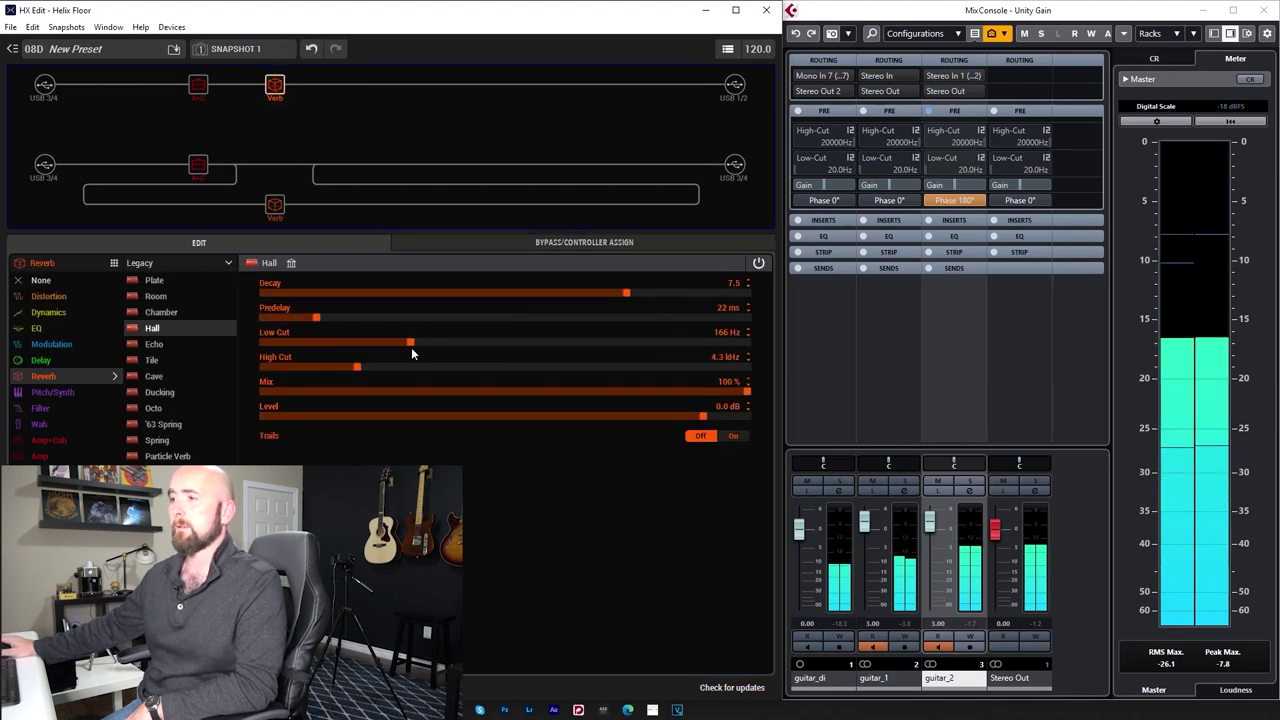
pyautogui.click(332, 392)
pyautogui.moveTo(332, 393); pyautogui.dragTo(258, 394)
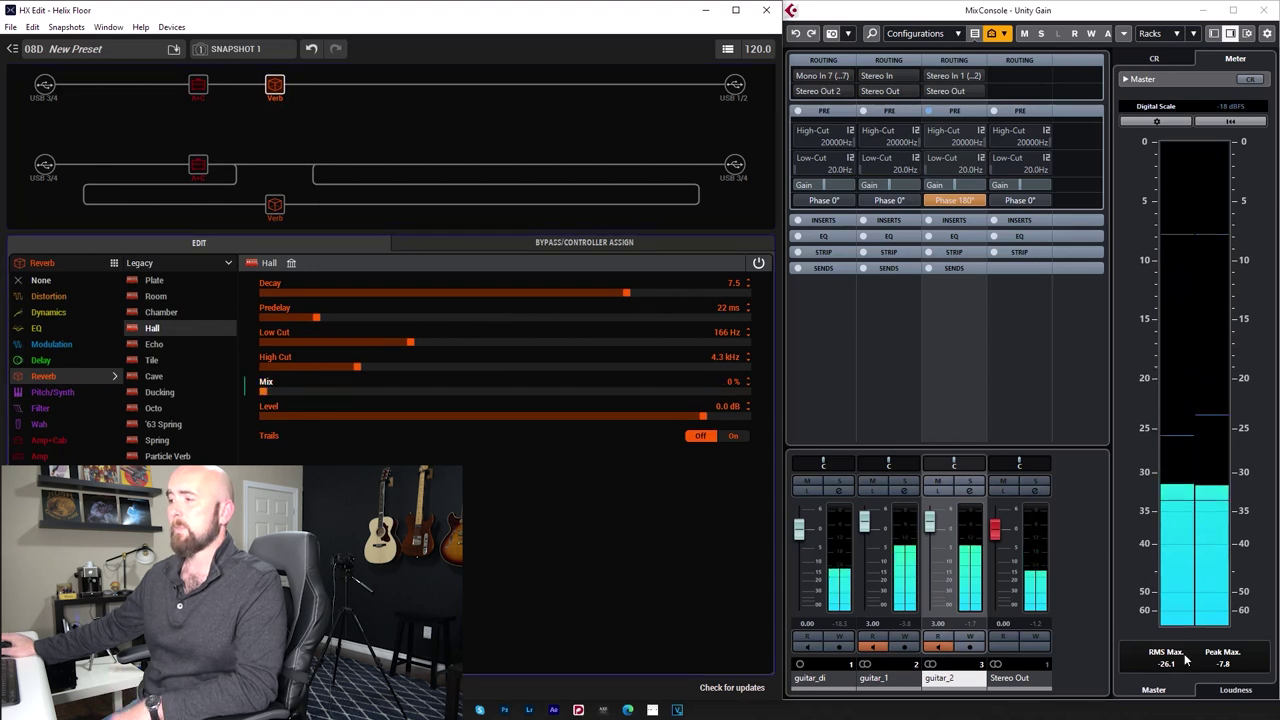
pyautogui.click(1175, 688)
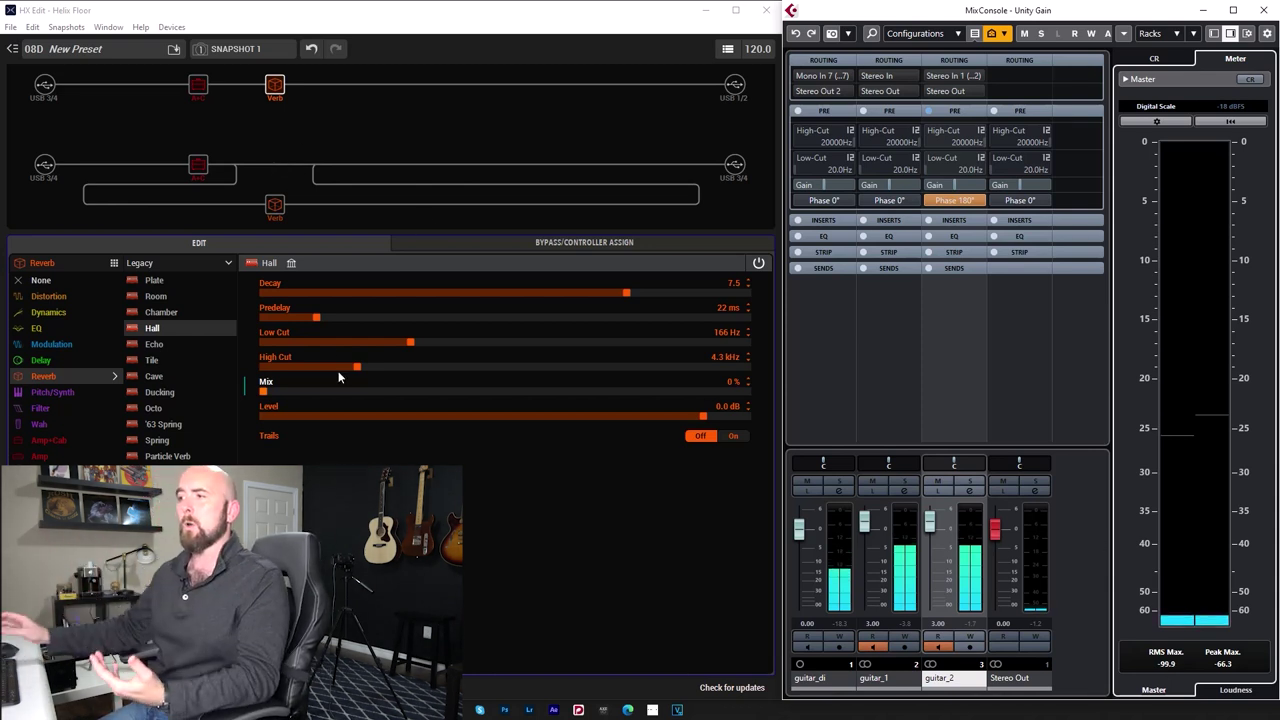
# Return the upper path's Hall Mix to its midpoint and the lower merge mixer's B Level to 0.0 dB, then reset Cubase's RMS Max reading.
pyautogui.click(274, 205)
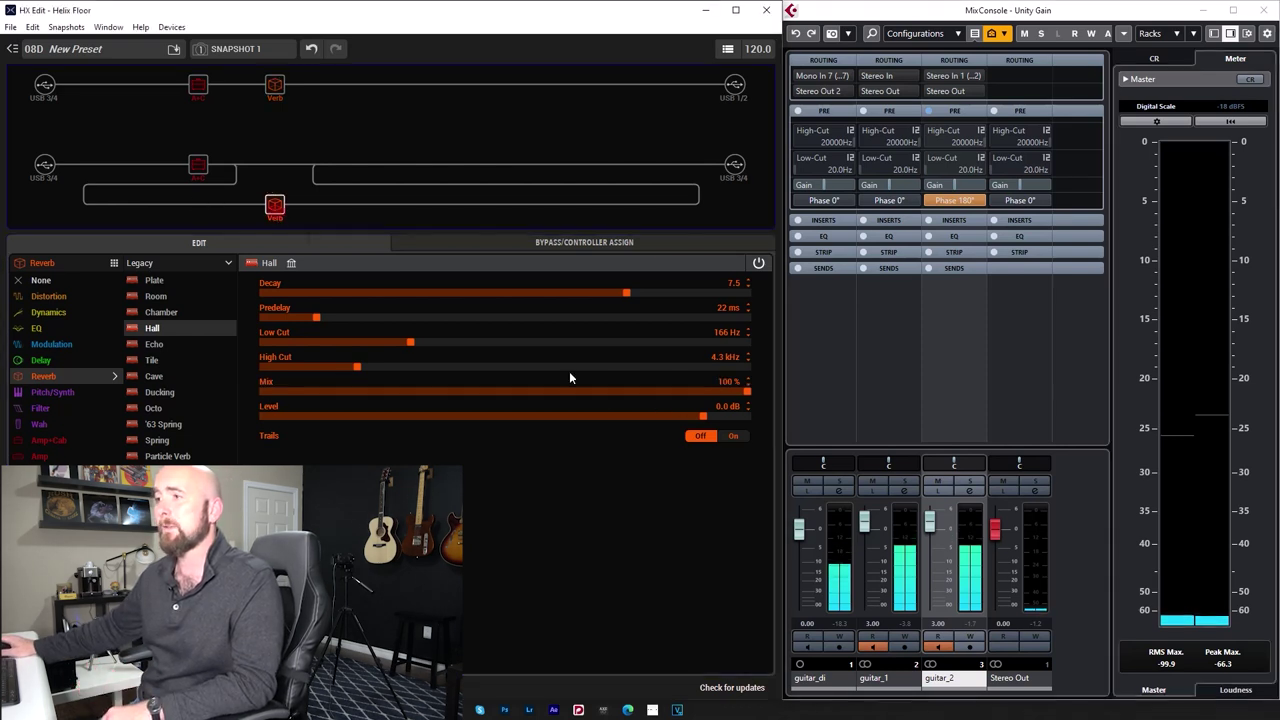
pyautogui.click(277, 95)
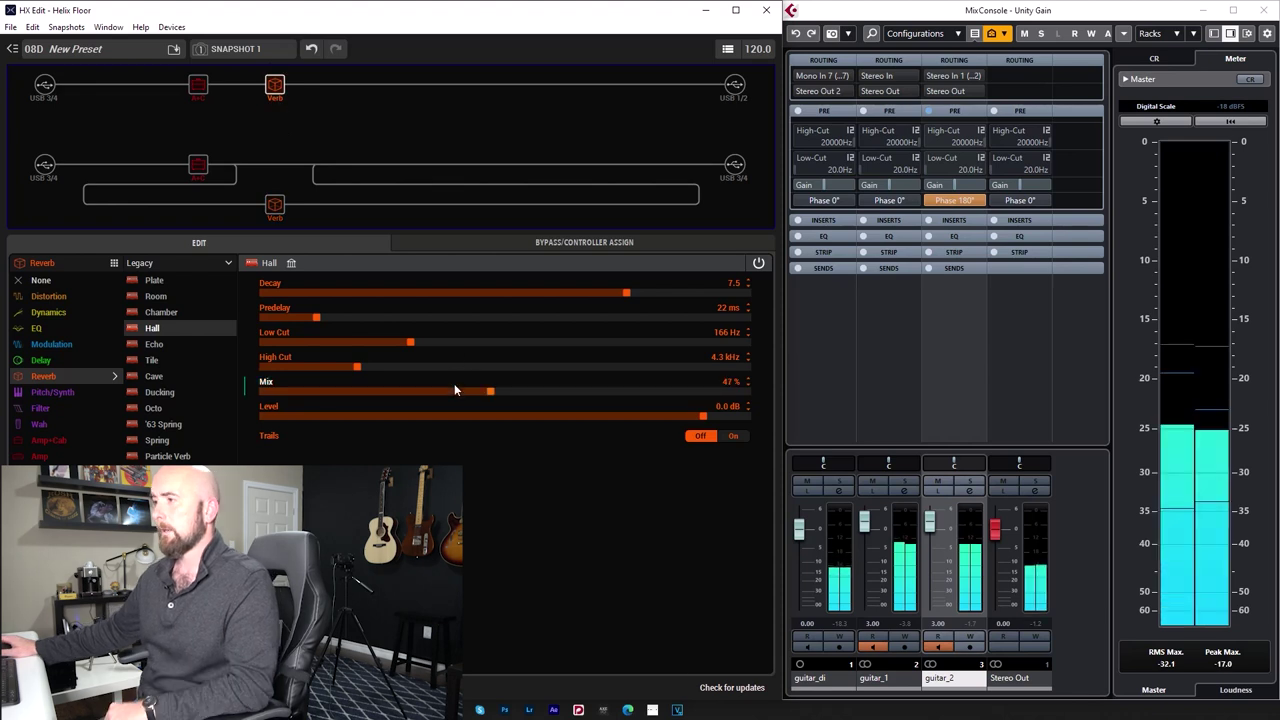
pyautogui.click(313, 164)
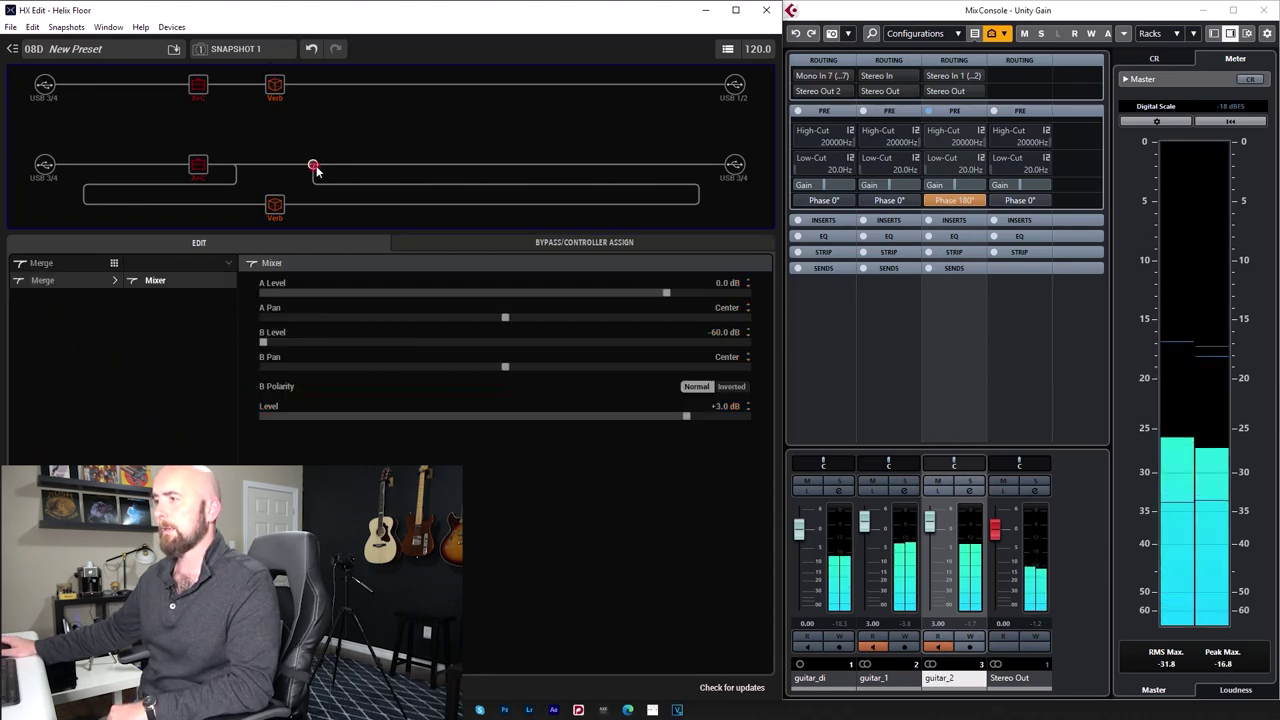
pyautogui.moveTo(620, 341); pyautogui.dragTo(668, 348)
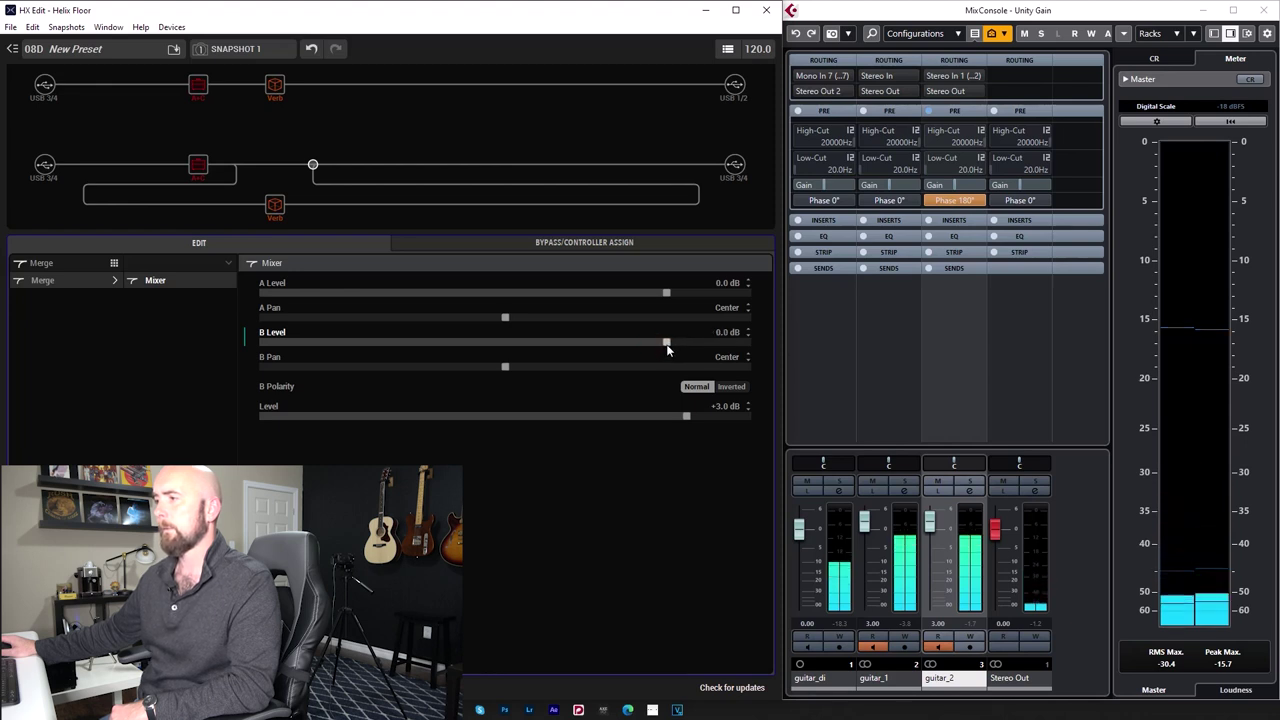
pyautogui.click(1162, 665)
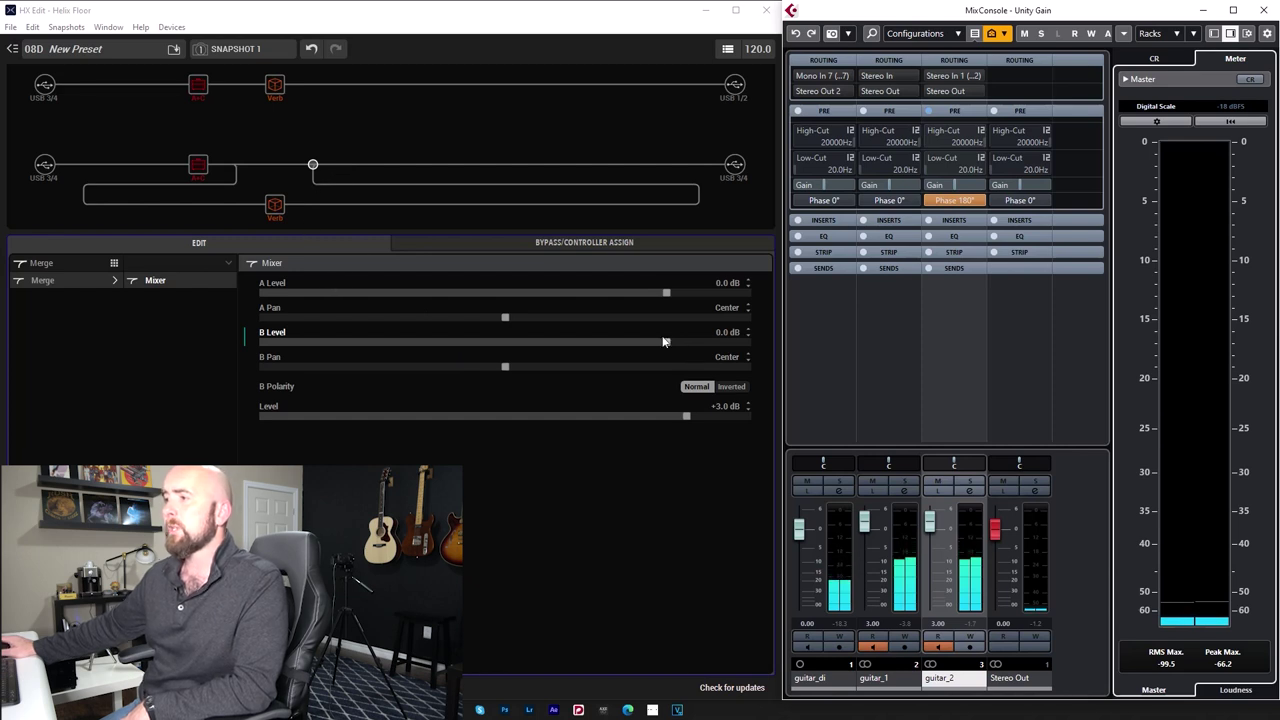
# Set the lower path's merge mixer B Level to -5.0 dB and match it with the upper path's Hall Mix at 40%.
pyautogui.scroll(-3, 662, 342)
pyautogui.scroll(-2, 662, 338)
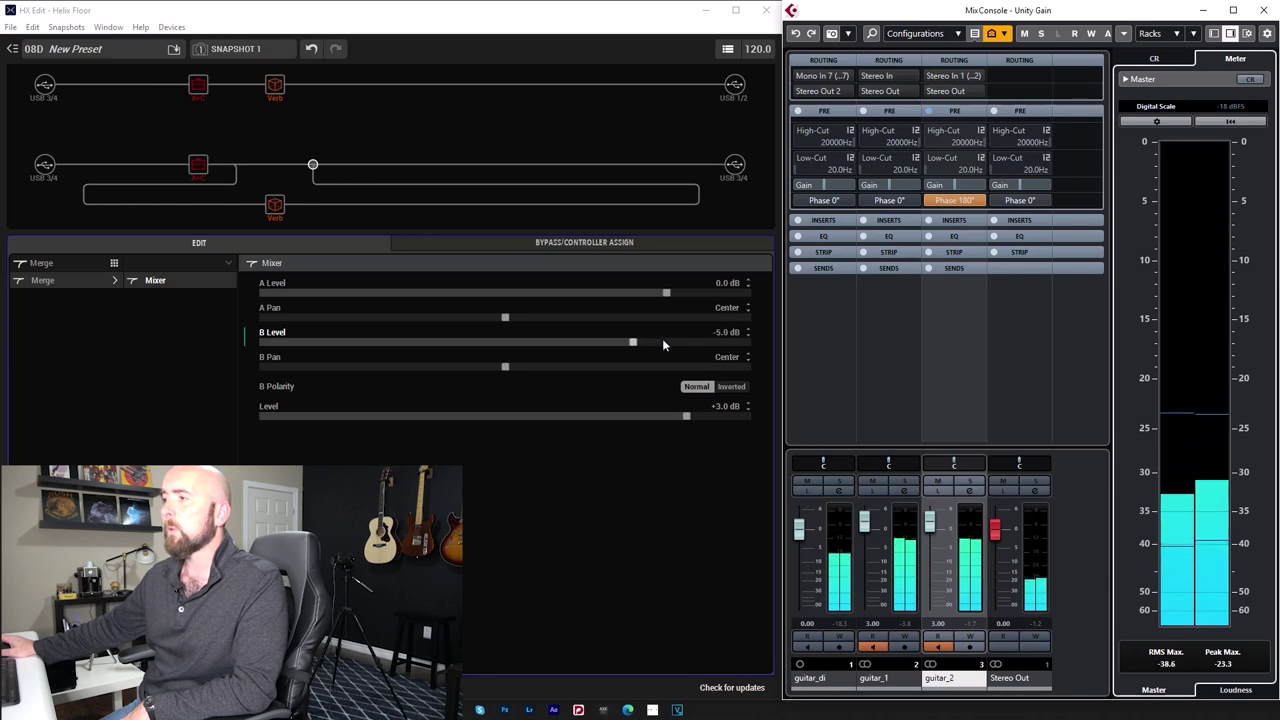
pyautogui.moveTo(276, 87)
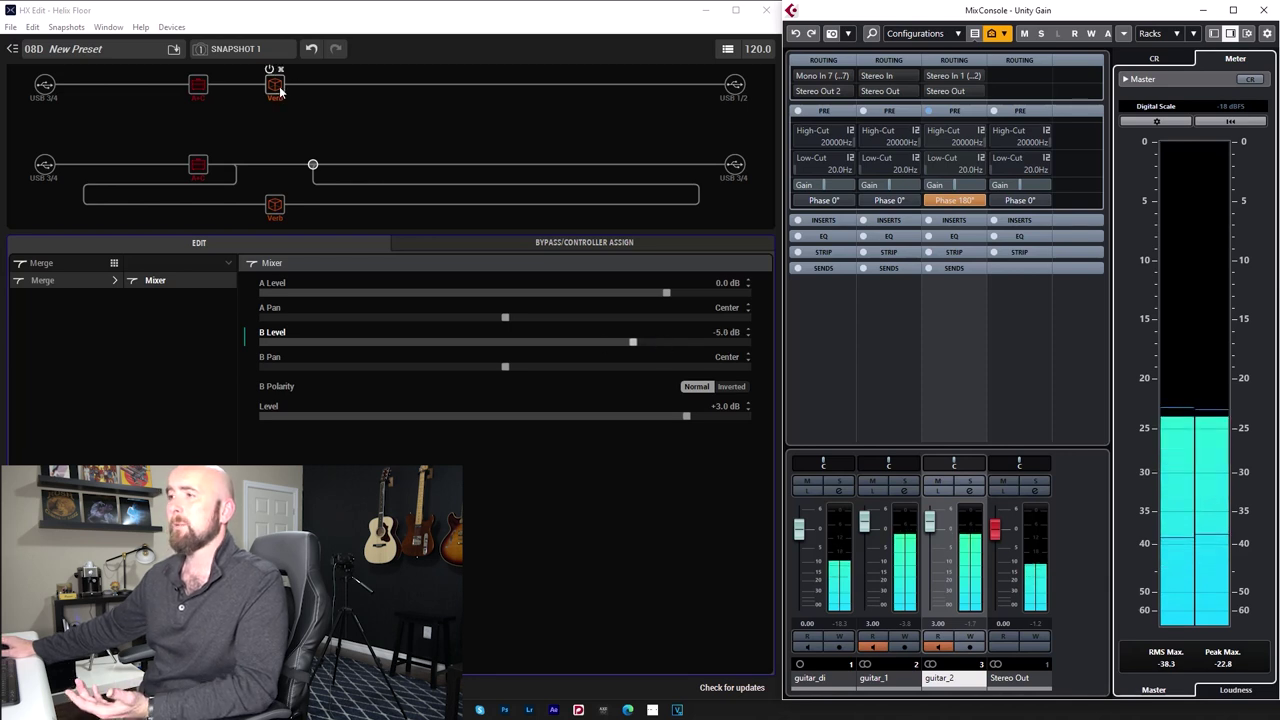
pyautogui.click(280, 89)
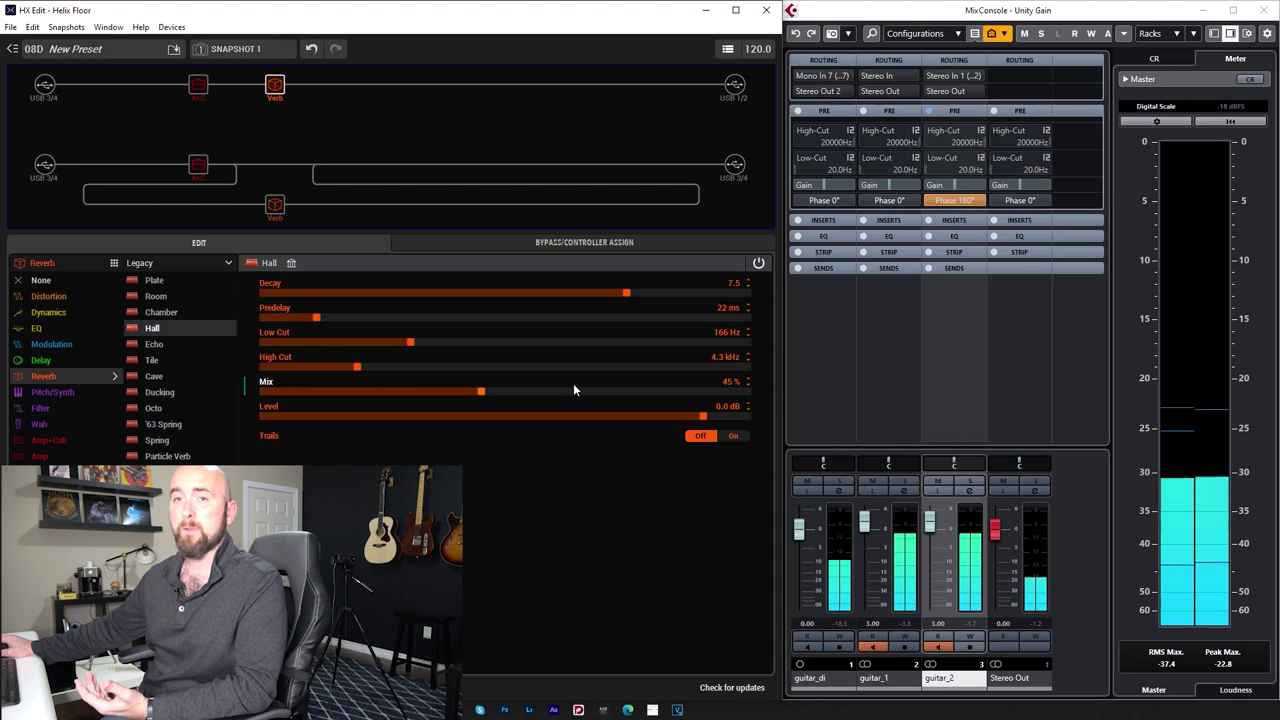
pyautogui.scroll(-4, 574, 385)
pyautogui.scroll(-3, 574, 386)
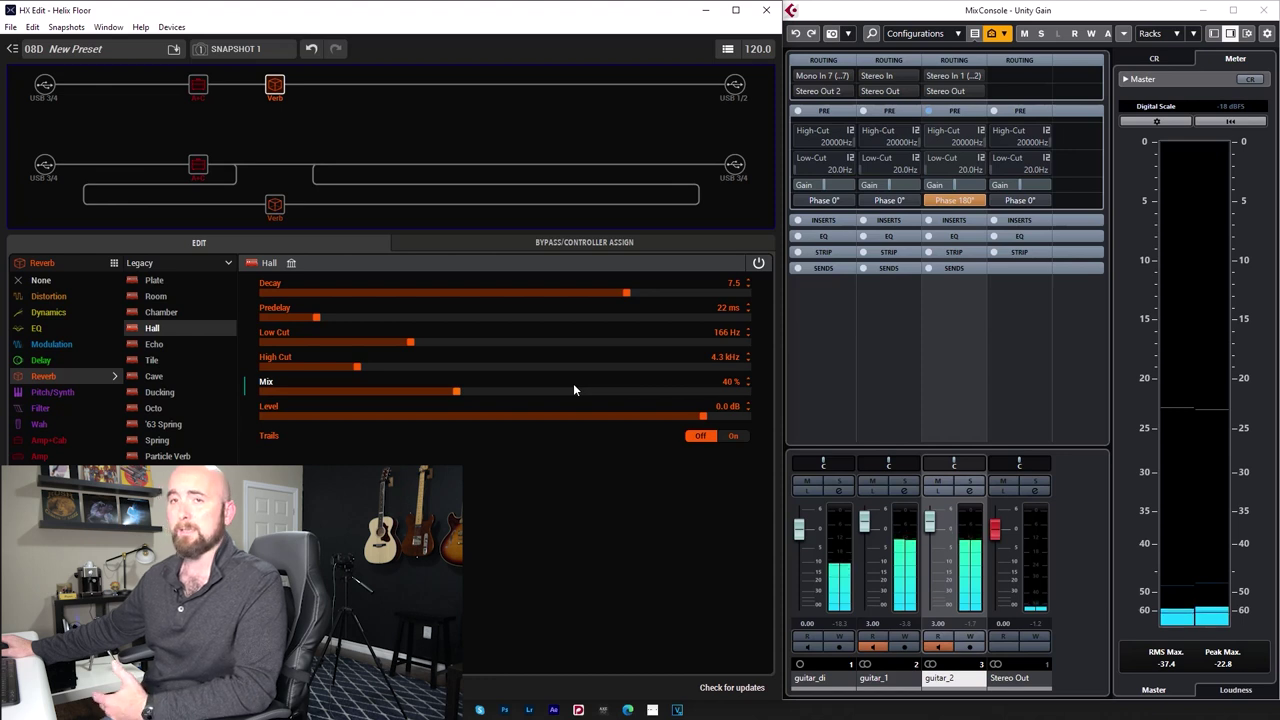
pyautogui.scroll(1, 574, 388)
pyautogui.scroll(-1, 574, 388)
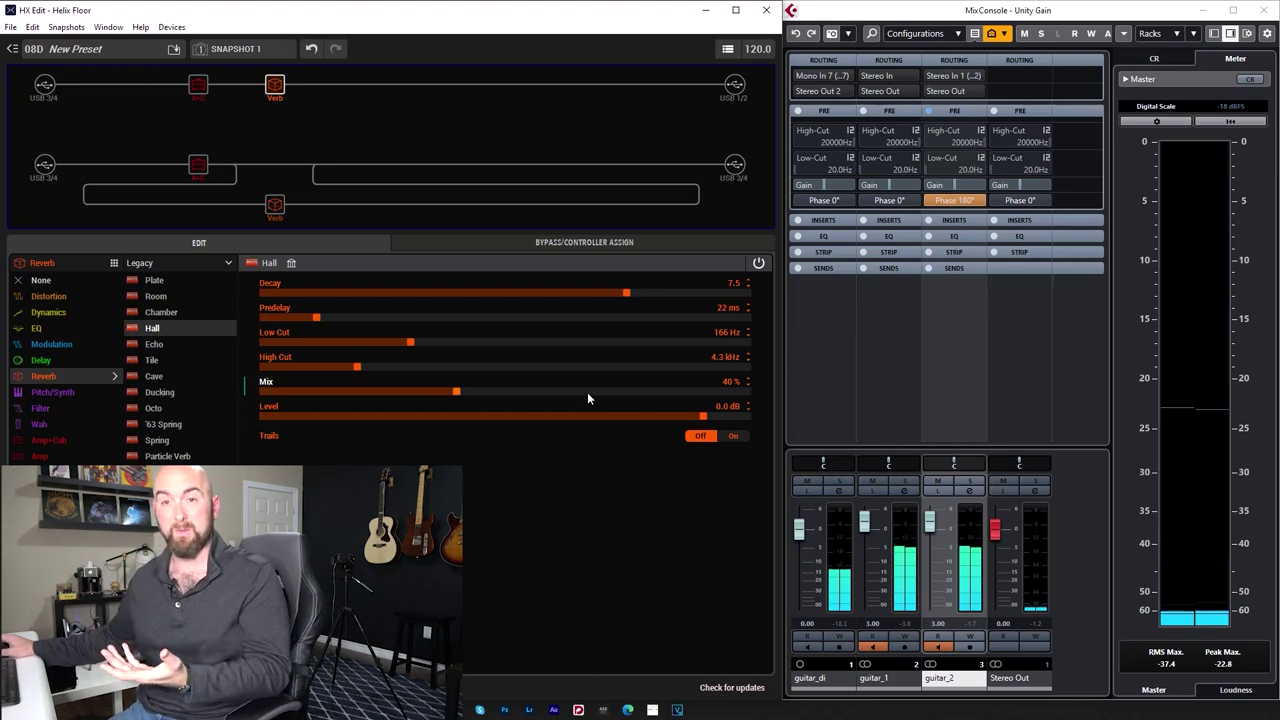
# Set the lower path's merge mixer B Level to -9.0 dB and match it with the upper path's Hall Mix at 33%.
pyautogui.click(313, 165)
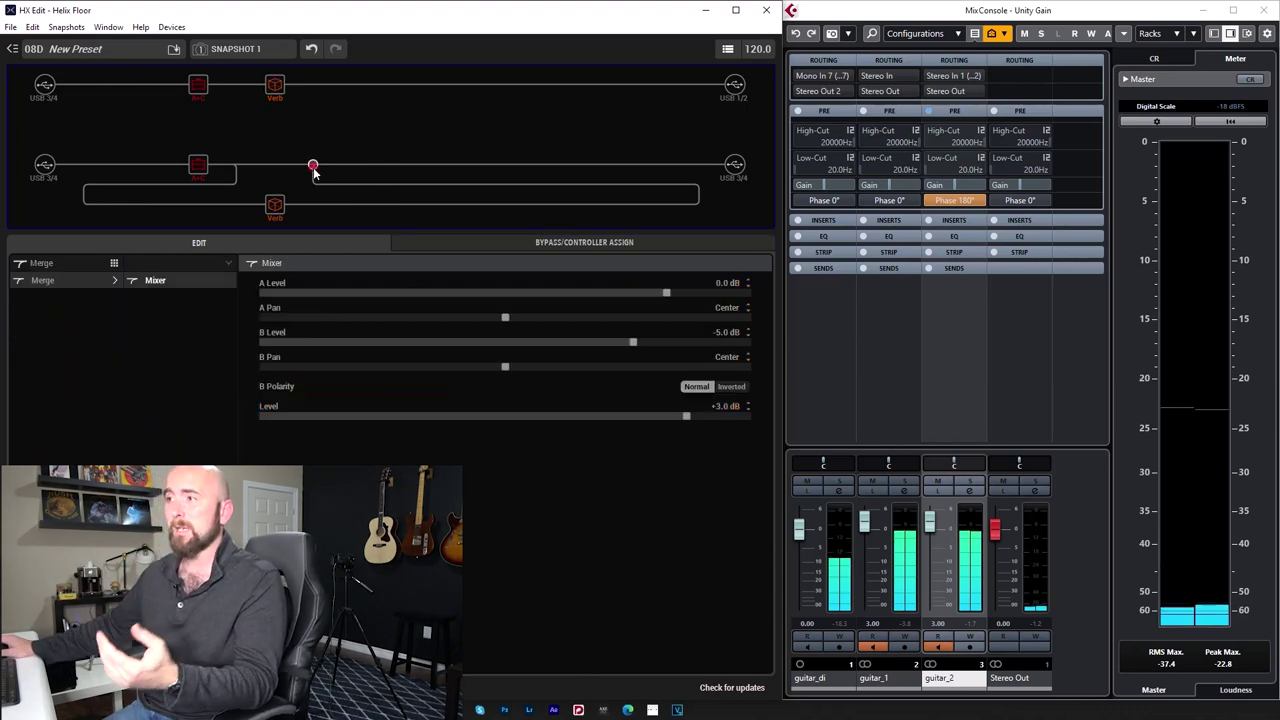
pyautogui.scroll(-5, 646, 342)
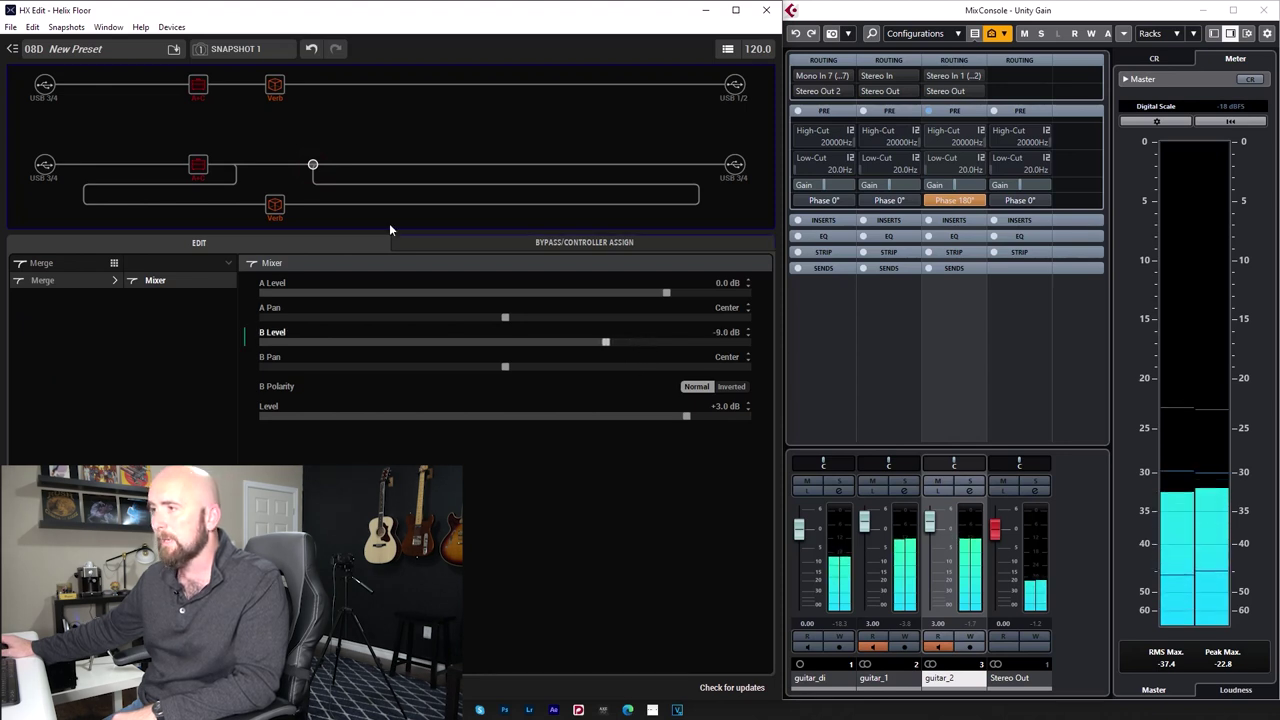
pyautogui.click(274, 85)
pyautogui.scroll(-7, 453, 388)
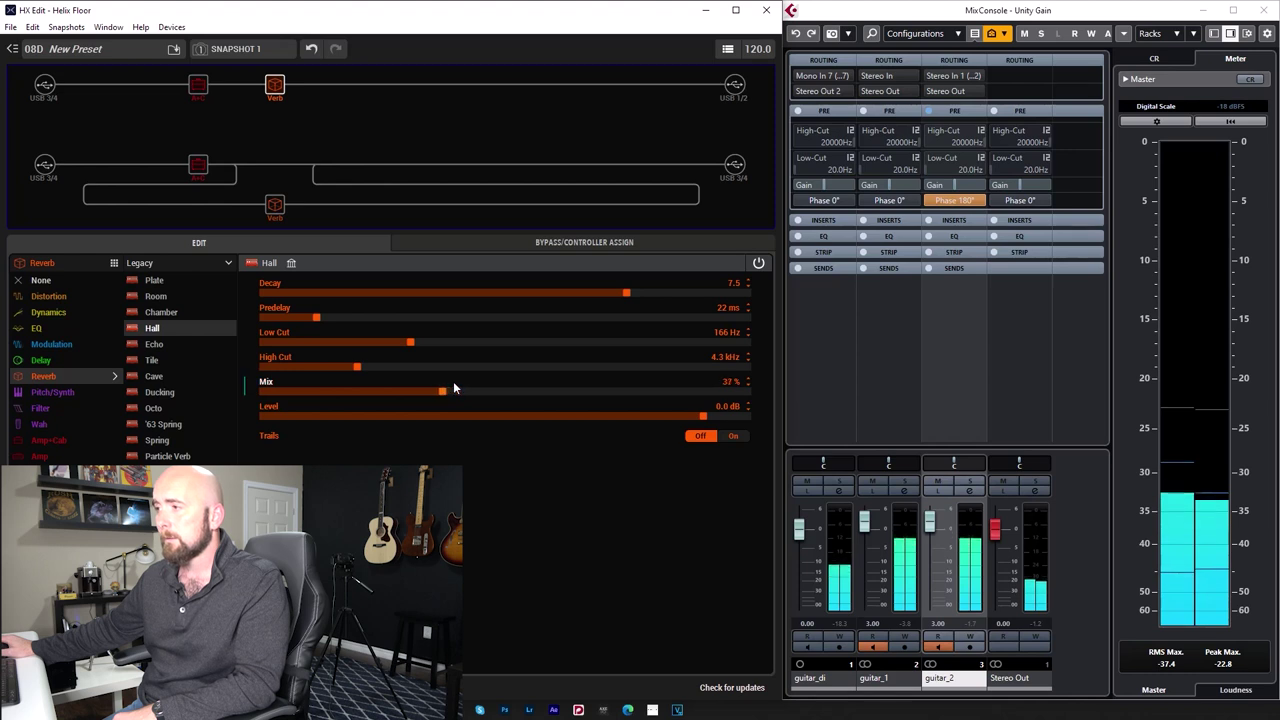
pyautogui.scroll(-1, 453, 388)
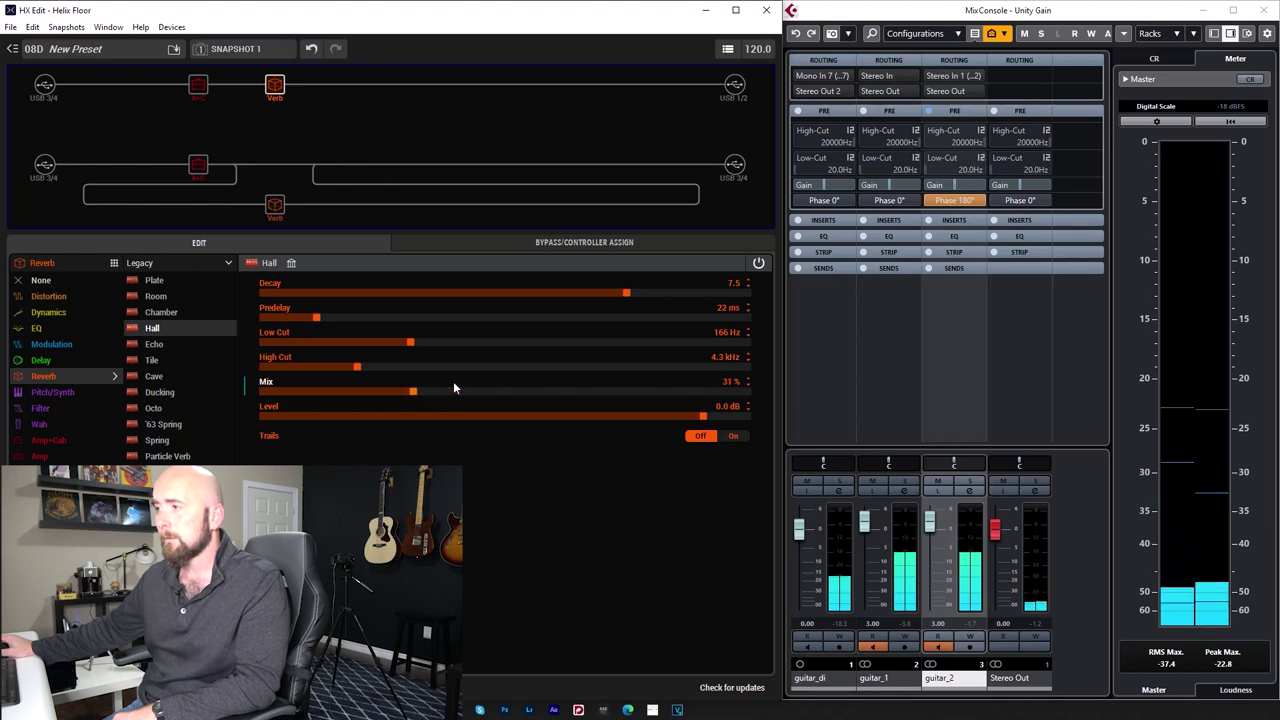
pyautogui.scroll(1, 453, 387)
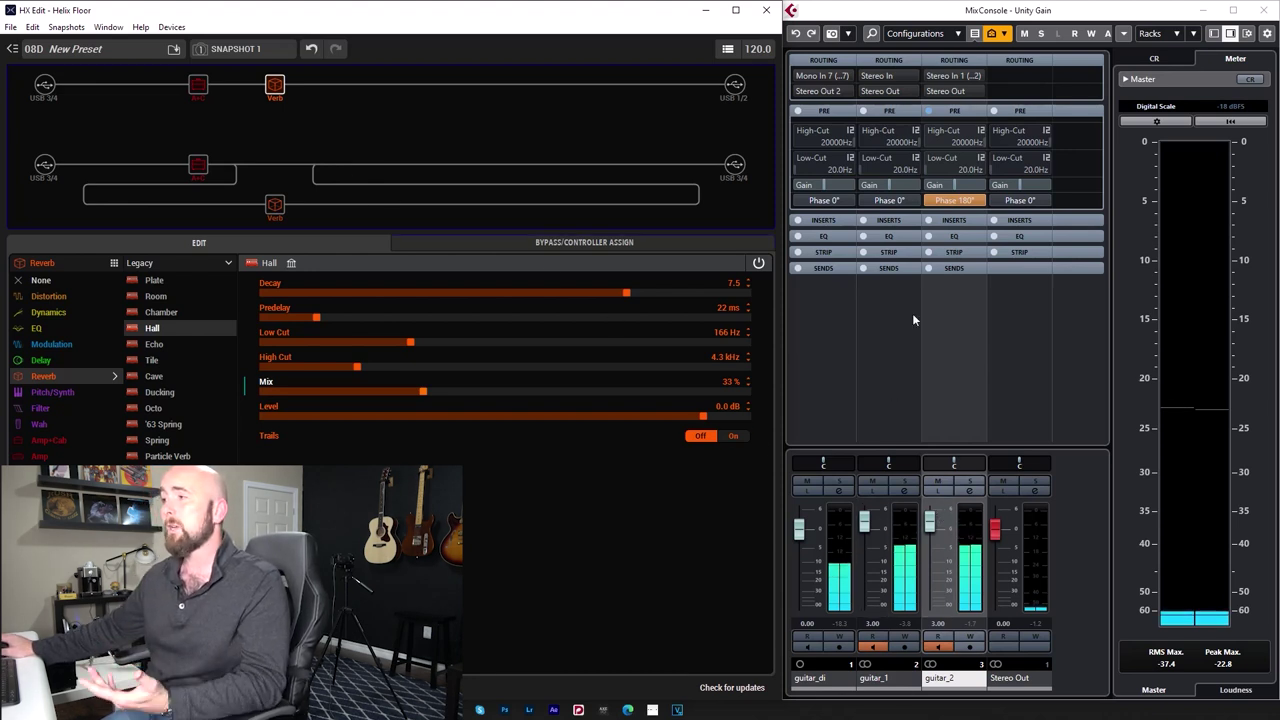
# In Cubase, return guitar_2's phase to 0° and compare the serial and parallel sounds by alternately muting guitar_1 and guitar_2.
pyautogui.click(952, 198)
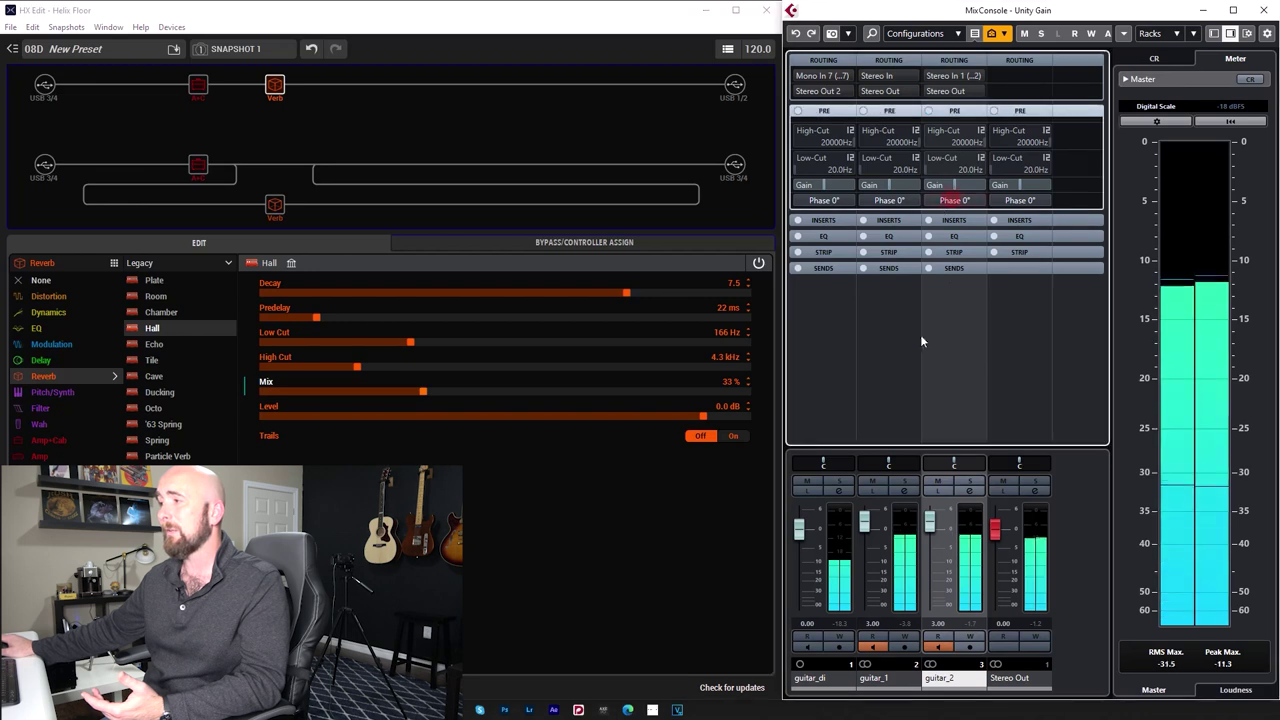
pyautogui.click(873, 483)
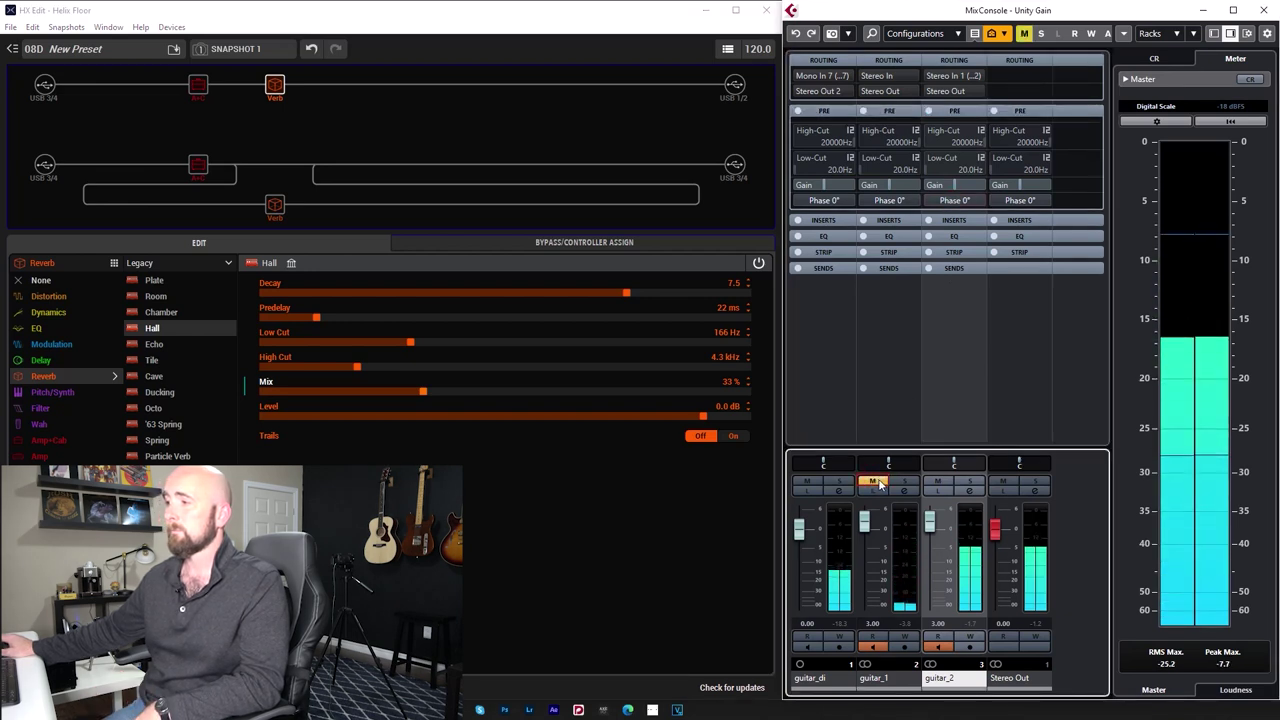
pyautogui.click(874, 483)
pyautogui.click(938, 483)
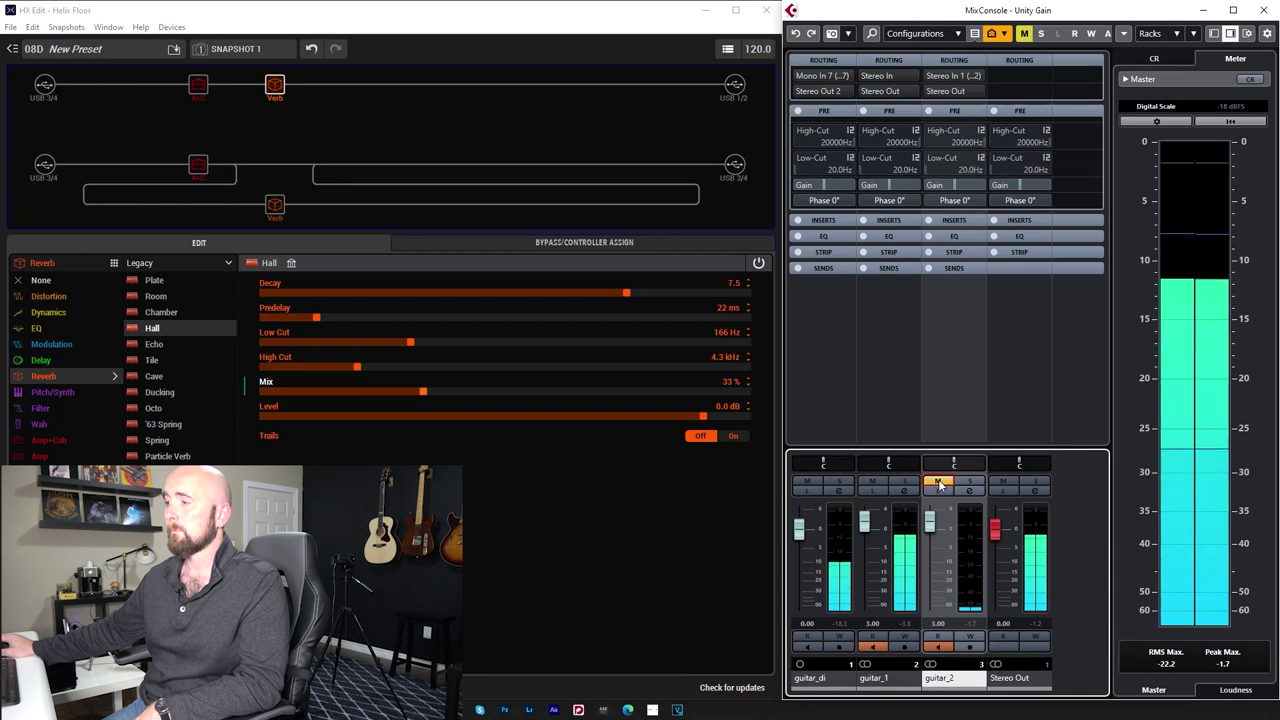
pyautogui.click(938, 483)
pyautogui.click(874, 483)
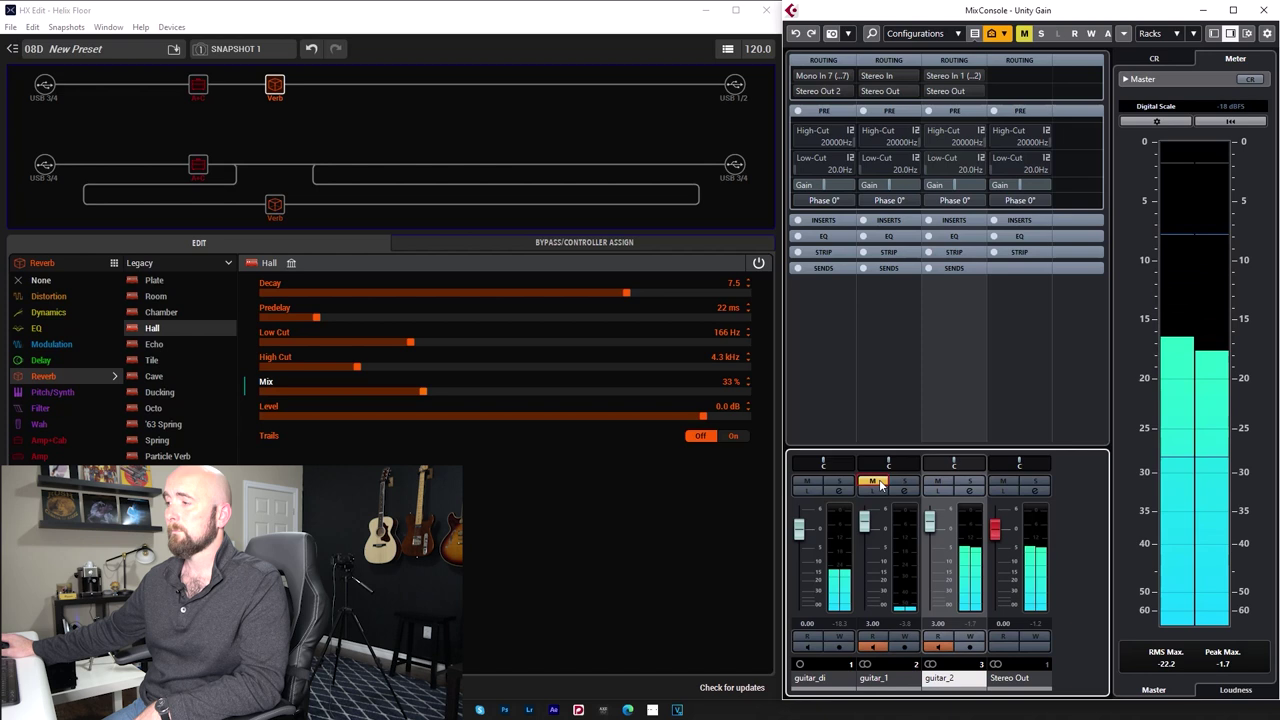
pyautogui.click(873, 481)
pyautogui.click(939, 482)
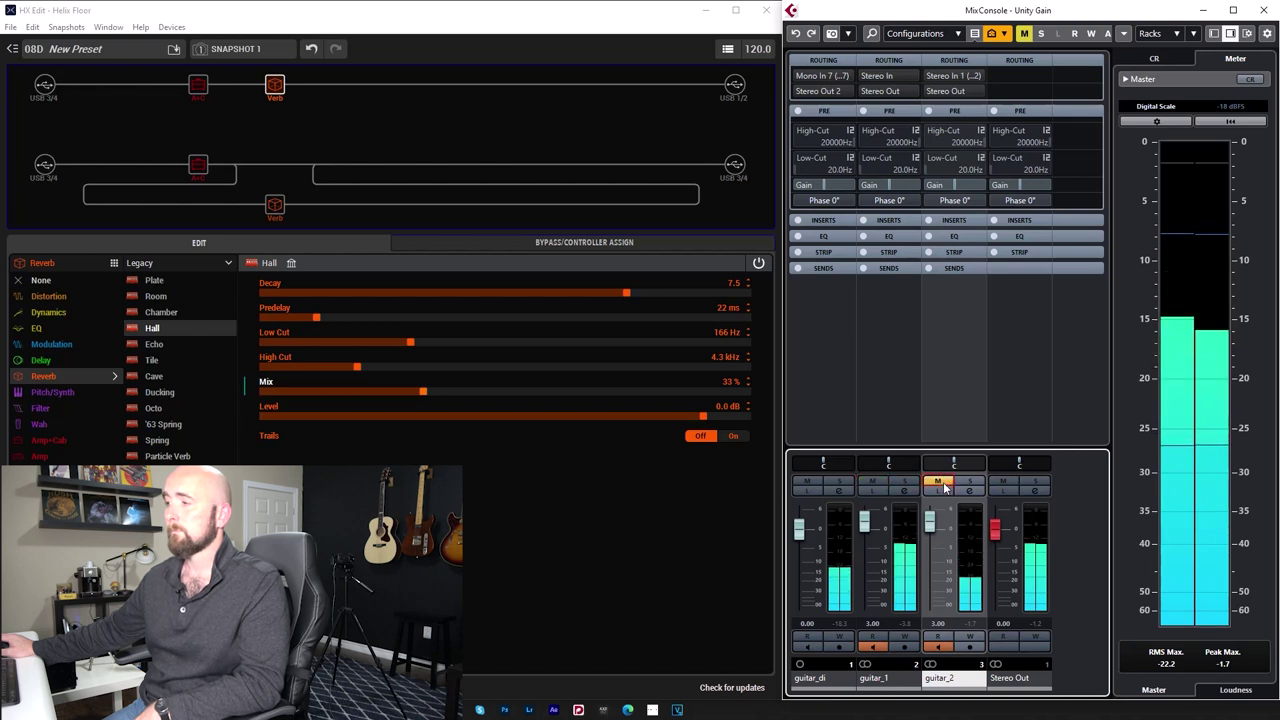
pyautogui.click(1129, 521)
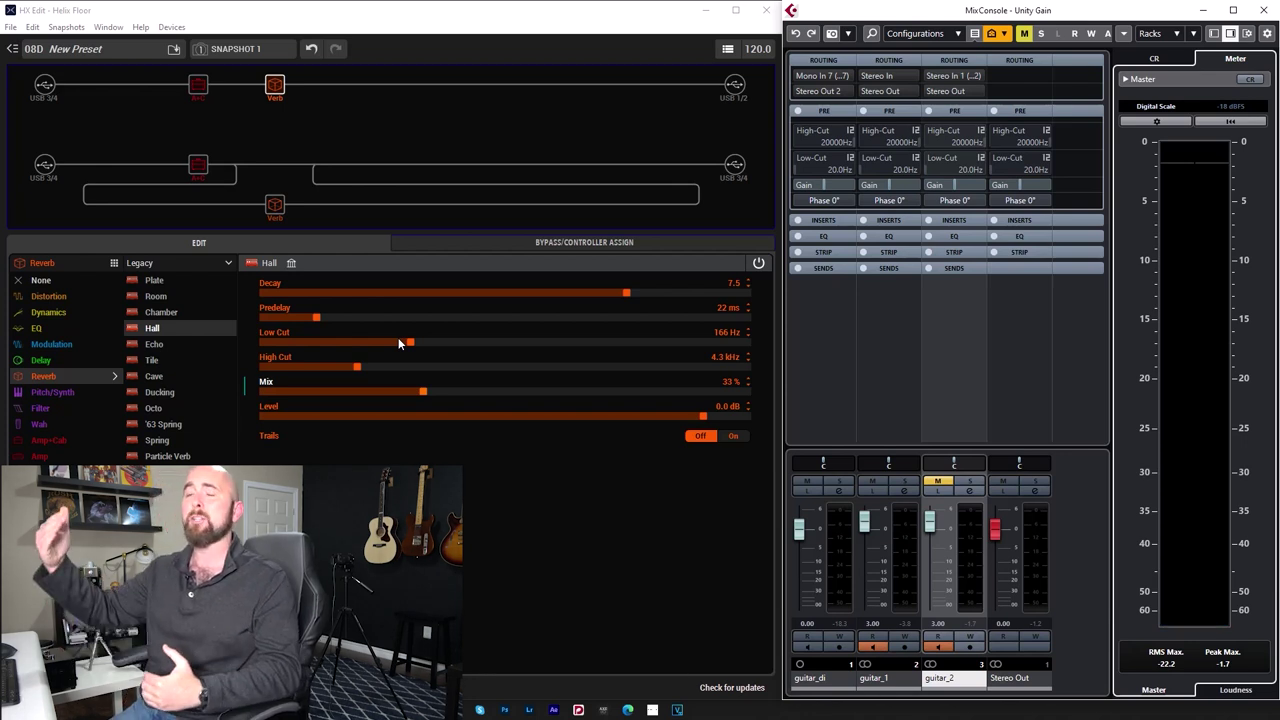
# In HX Edit, raise the lower merge mixer's B Level to about 0 dB and set the lower Split A/B's Route To to A 100.
pyautogui.click(314, 165)
pyautogui.moveTo(674, 335); pyautogui.dragTo(669, 336)
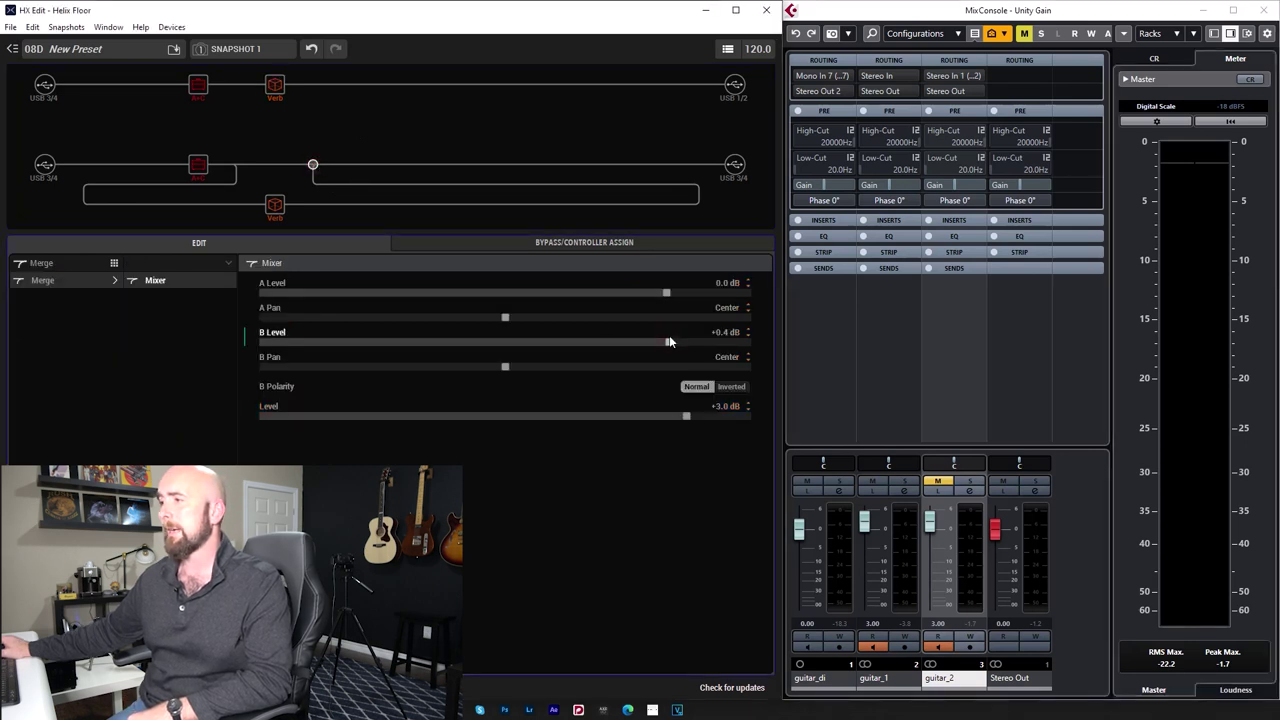
pyautogui.click(237, 166)
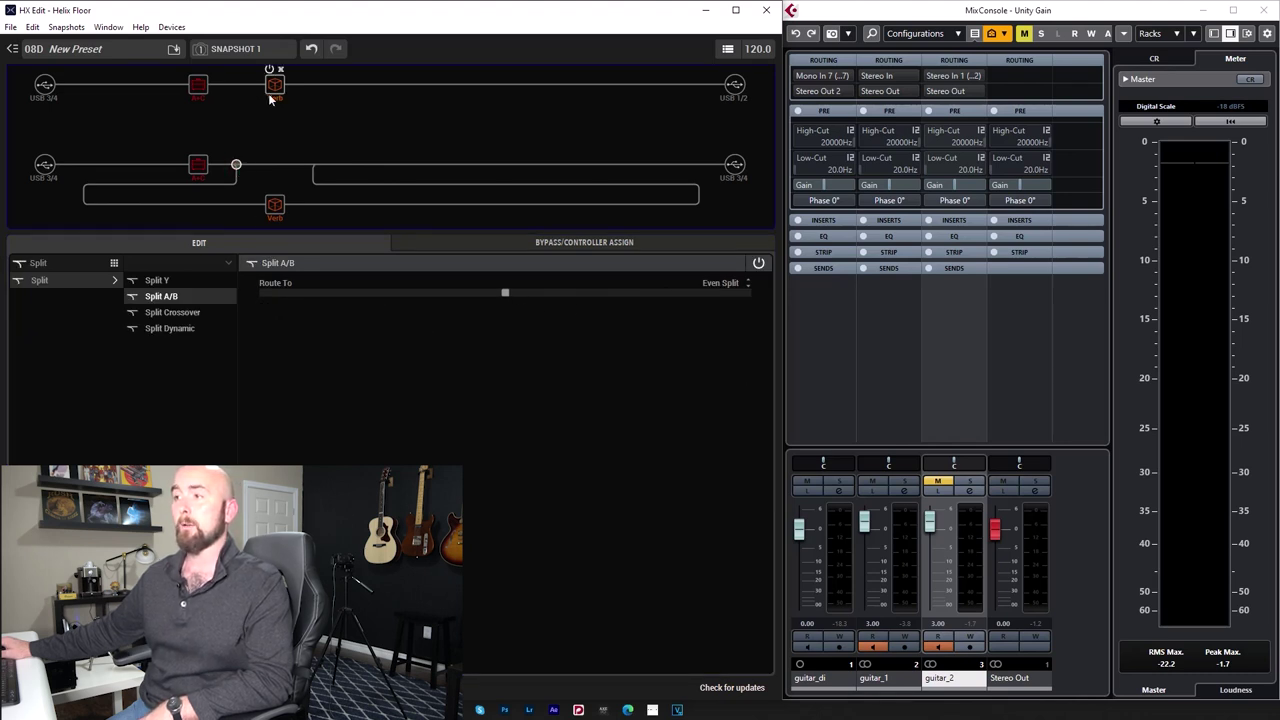
pyautogui.click(381, 292)
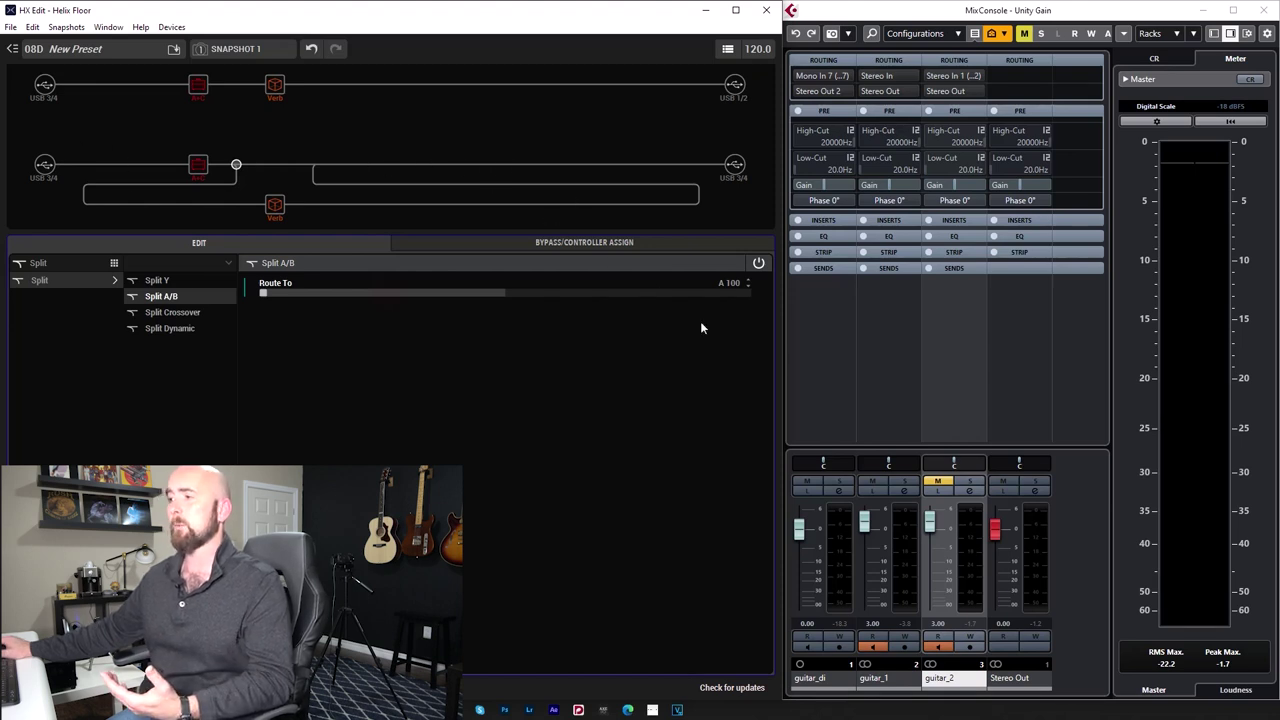
# Unmute guitar_2 and invert its phase to 180° in Cubase, with the upper path's Hall Mix at 0% for a dry-only null.
pyautogui.click(962, 479)
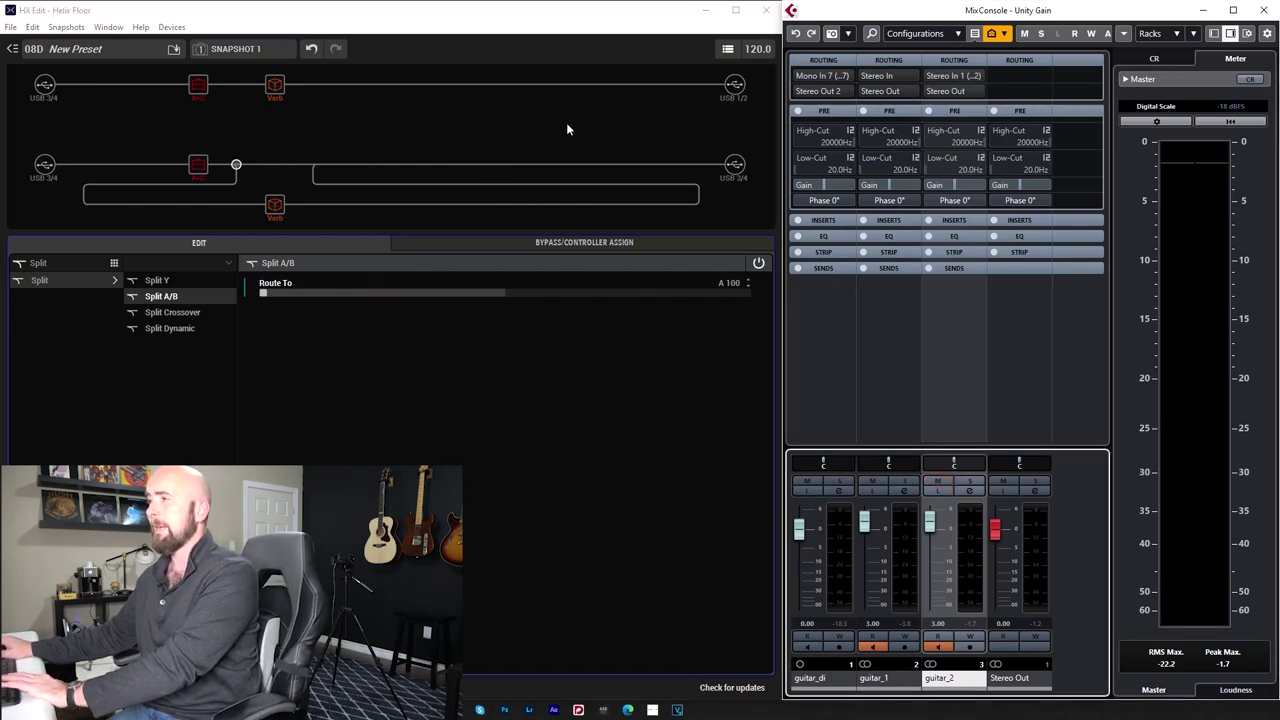
pyautogui.click(954, 200)
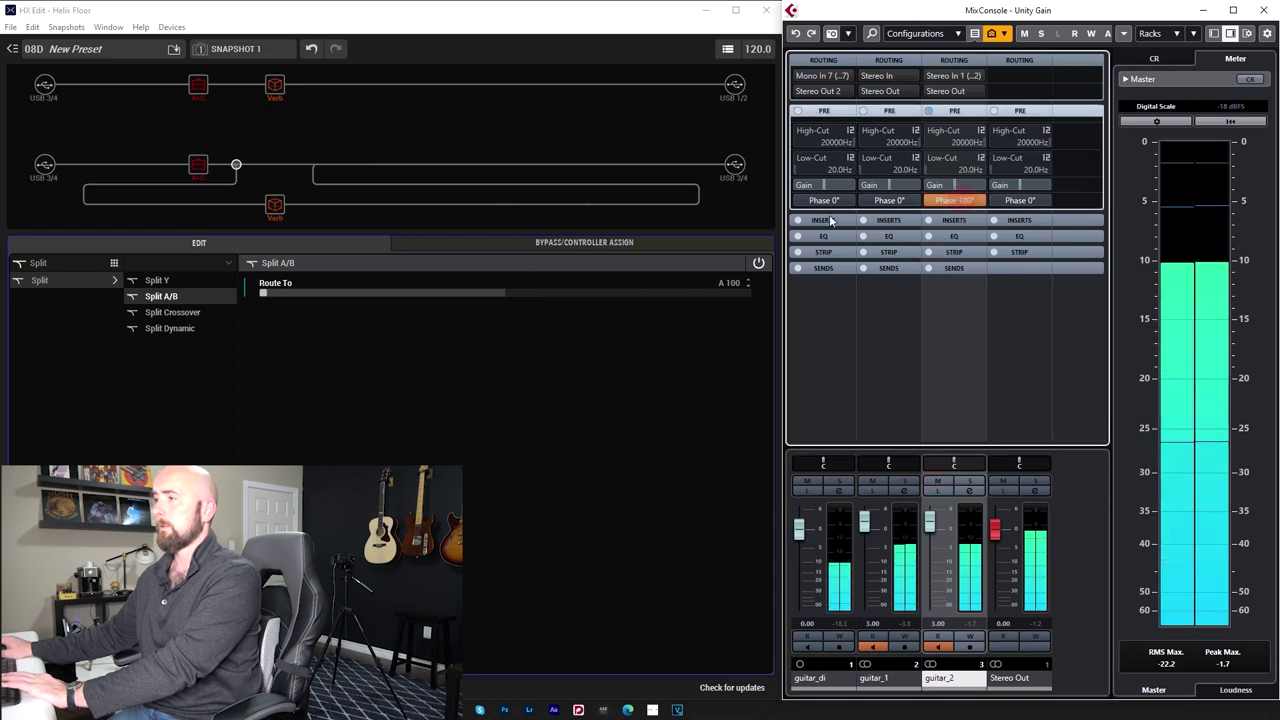
pyautogui.click(275, 84)
pyautogui.moveTo(398, 390); pyautogui.dragTo(204, 382)
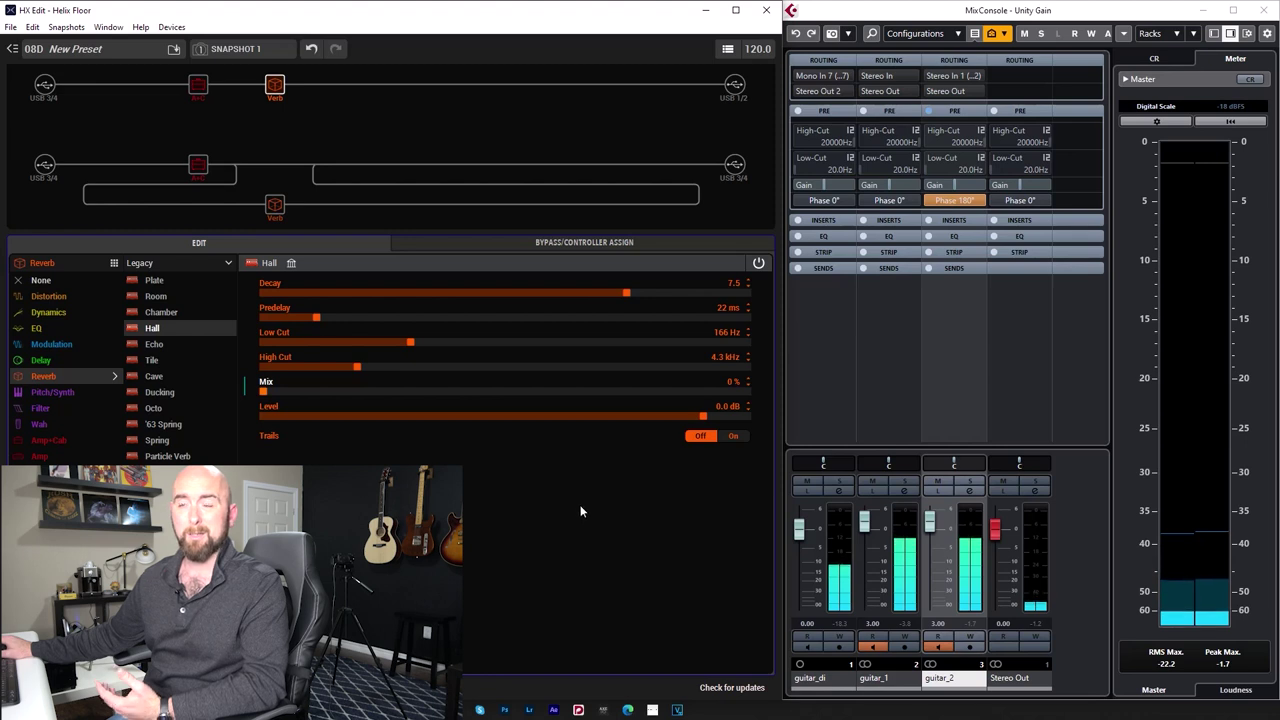
# Set the lower Split A/B's Route To to B 100 and the upper path's Hall Mix to 100% for a wet-only null.
pyautogui.click(237, 165)
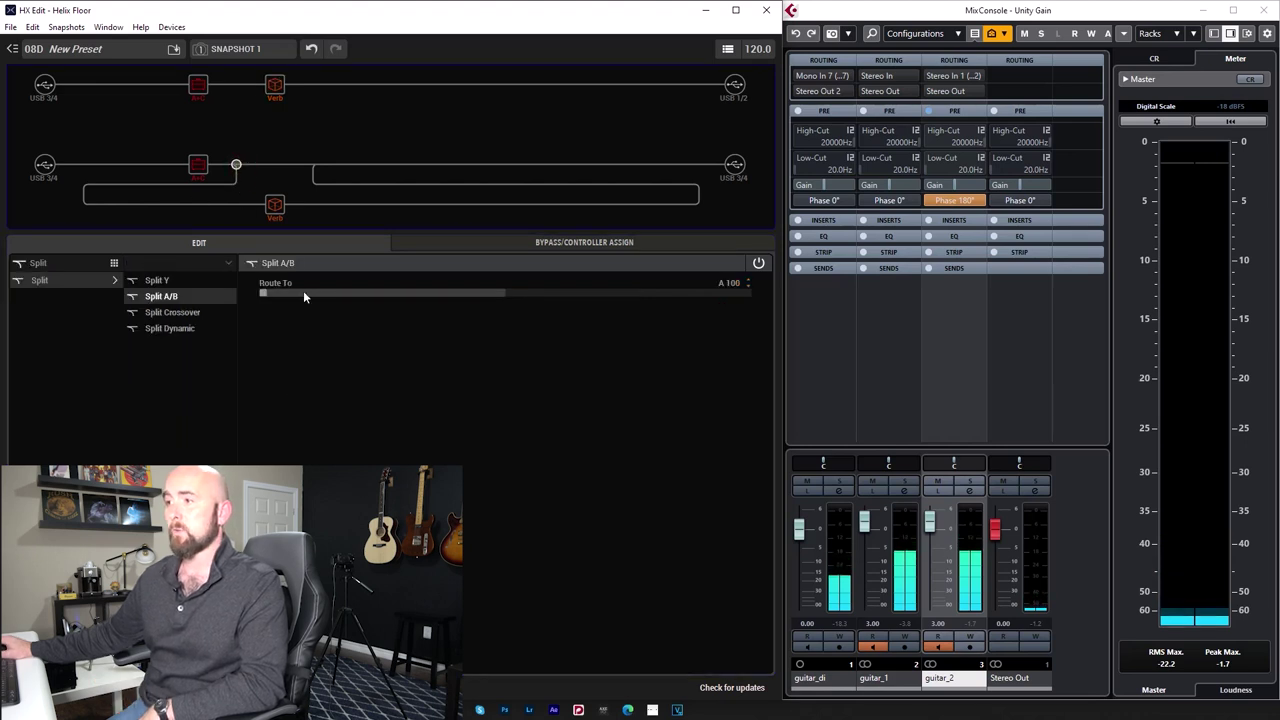
pyautogui.moveTo(303, 295); pyautogui.dragTo(918, 297)
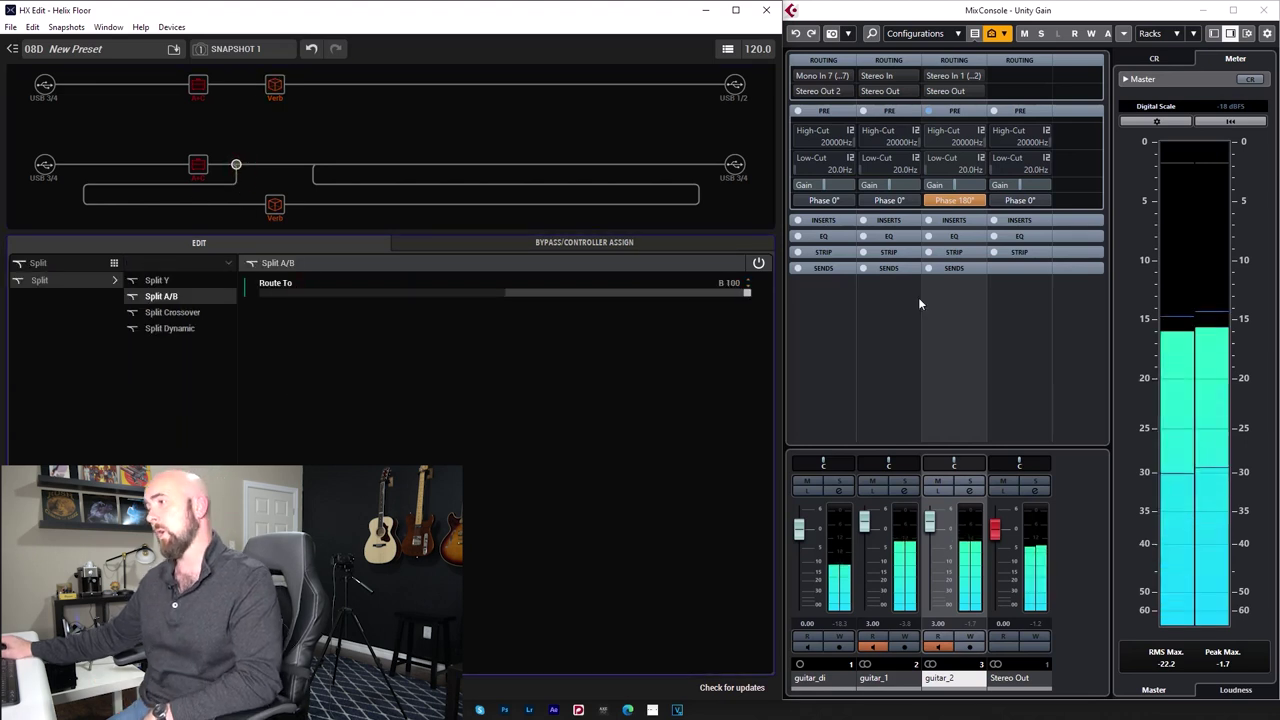
pyautogui.click(270, 88)
pyautogui.moveTo(438, 389); pyautogui.dragTo(883, 407)
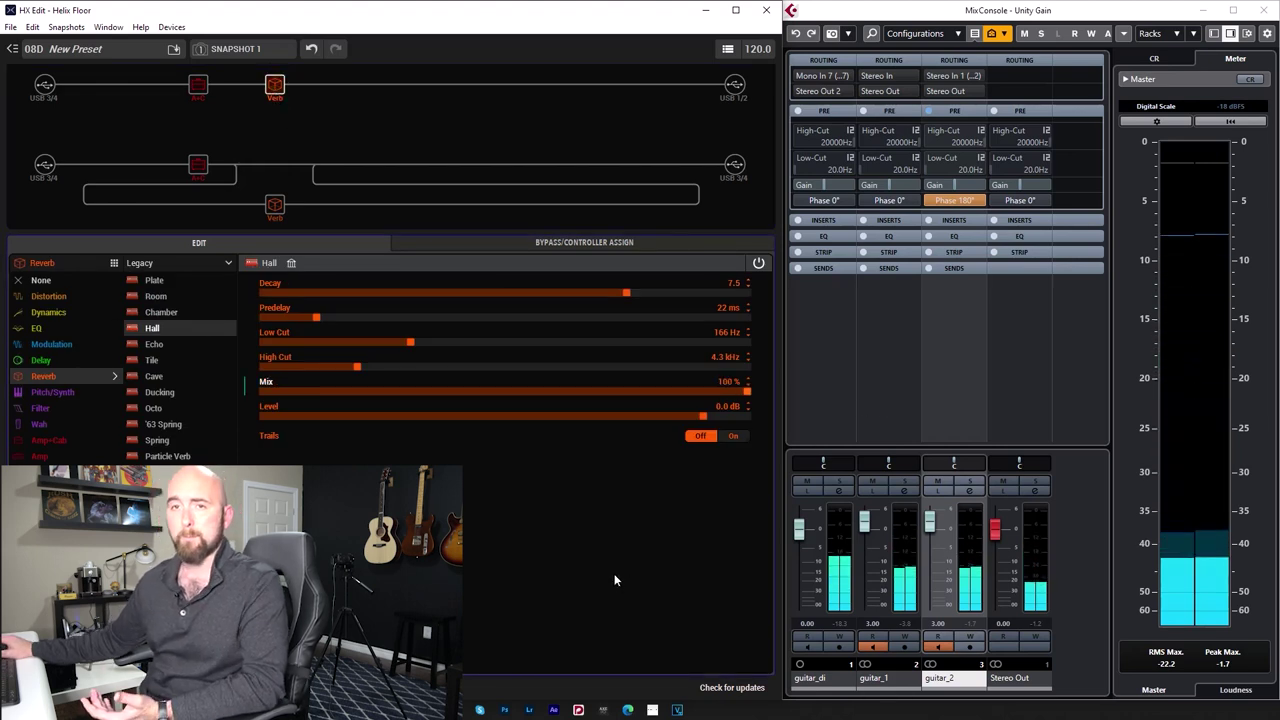
# Set the upper path's Hall Mix to about 50% and return the lower Split A/B's Route To to Even Split.
pyautogui.click(506, 392)
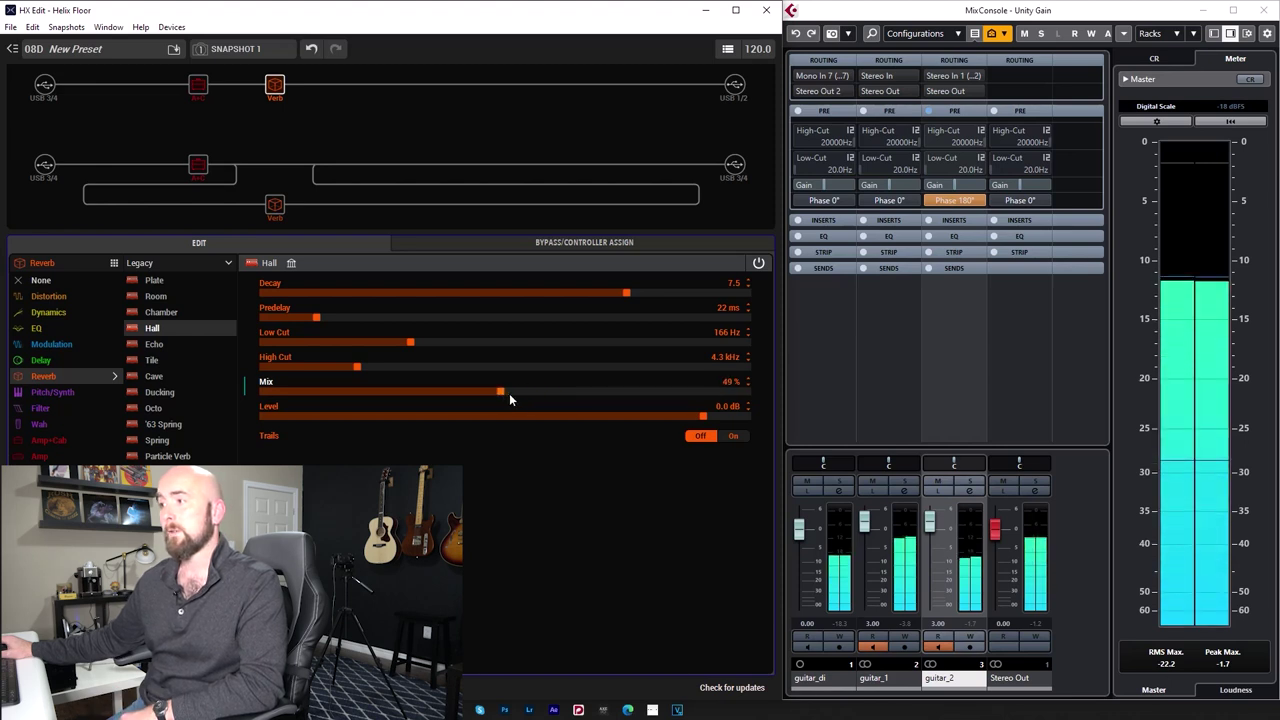
pyautogui.click(235, 165)
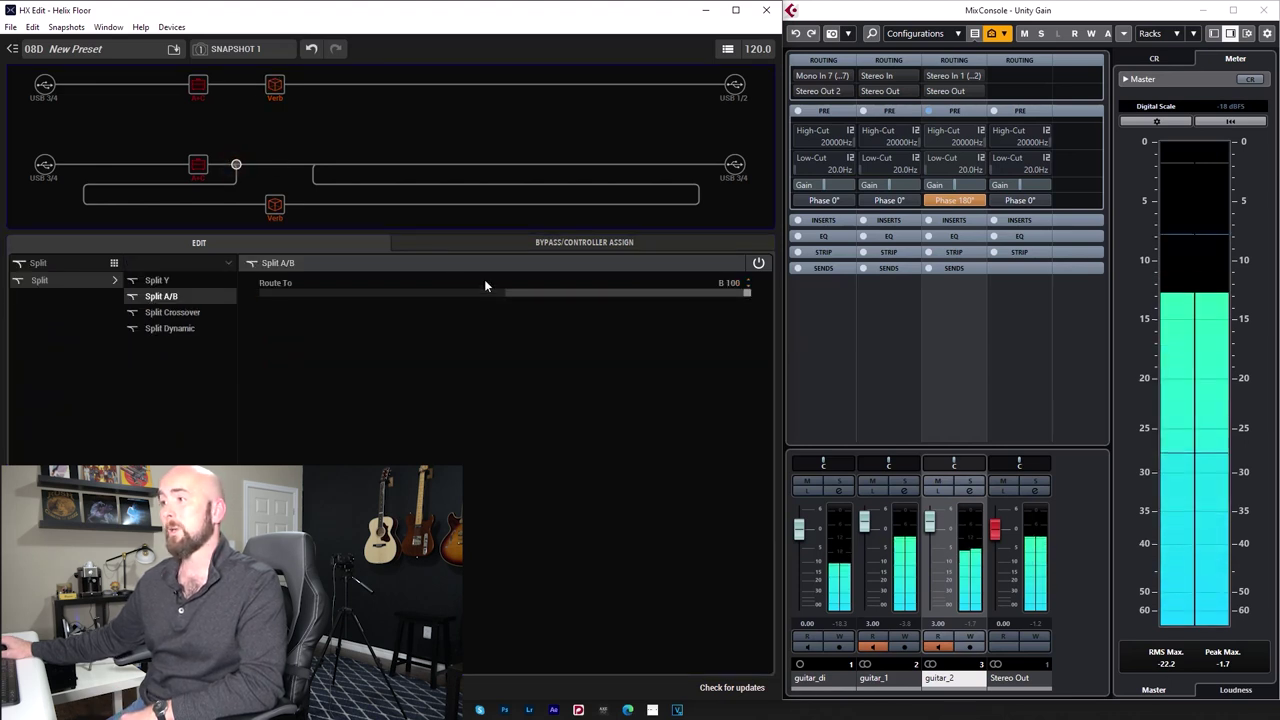
pyautogui.click(488, 284)
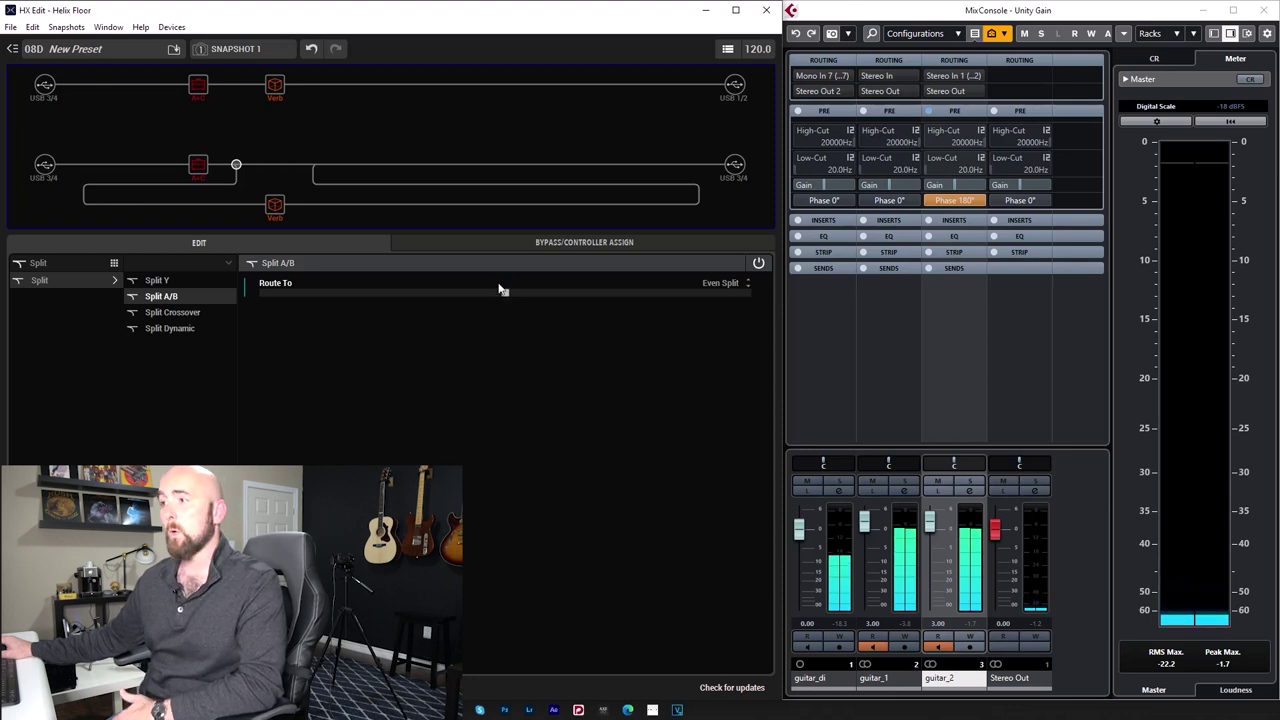
# Shift the lower Split A/B's routing toward path A and match it by lowering the upper path's Hall Mix to 28%.
pyautogui.scroll(-10, 496, 285)
pyautogui.click(274, 86)
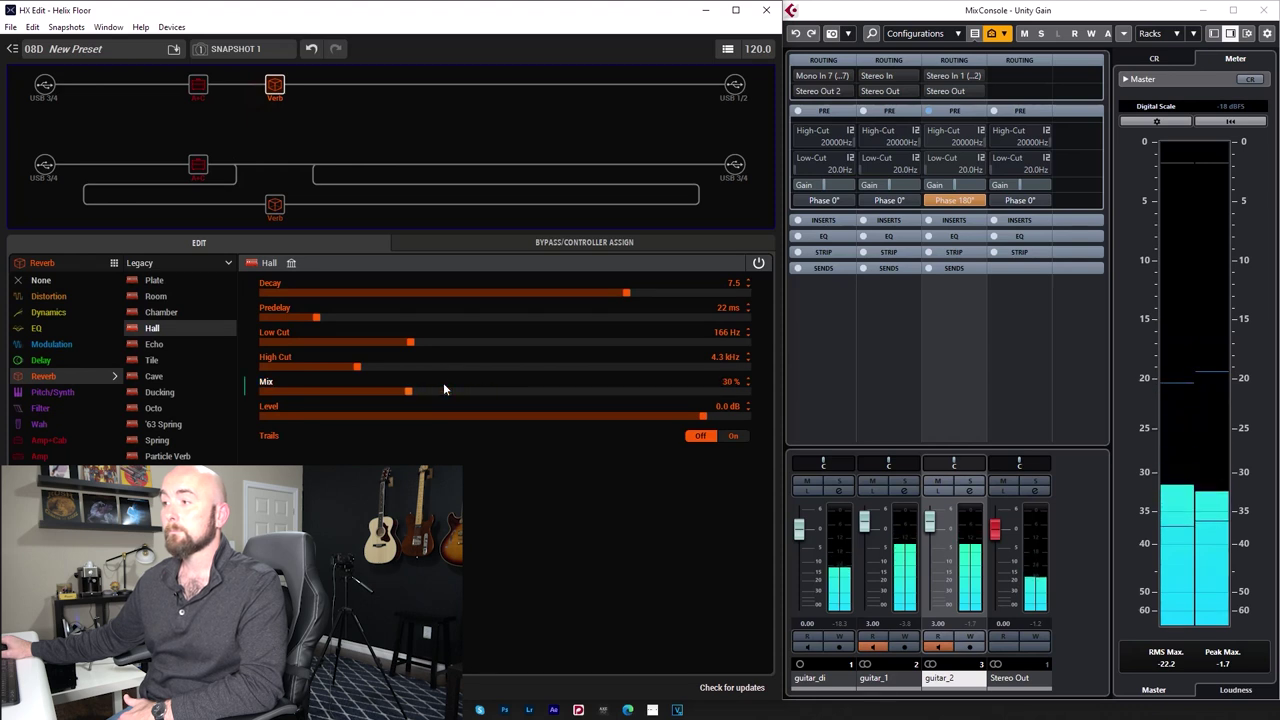
pyautogui.scroll(-12, 444, 388)
pyautogui.scroll(-1, 443, 382)
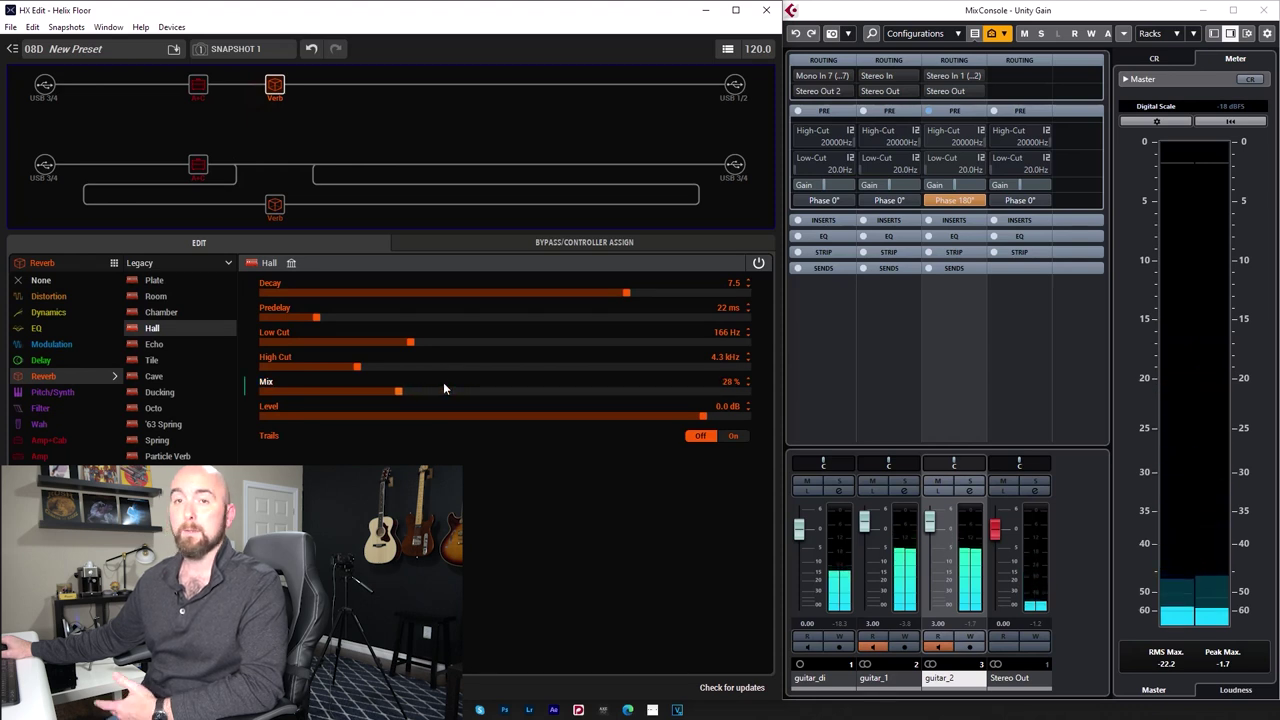